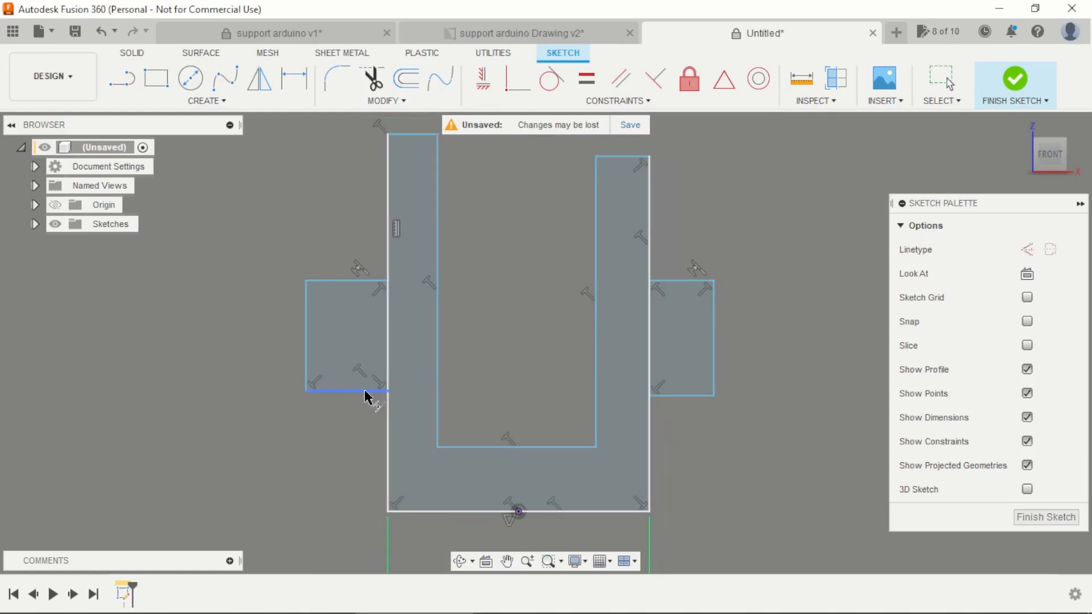
- Make the lower edges of the two side tabs collinear
click(684, 397)
scroll(603, 410, down, 3)
scroll(569, 395, up, 4)
key(Escape)
scroll(398, 296, down, 3)
scroll(410, 312, up, 2)
scroll(521, 344, down, 2)
scroll(517, 441, up, 3)
- Dimension the distance between the slot's bottom edge and the profile's base edge as 15 mm
key(d)
click(550, 389)
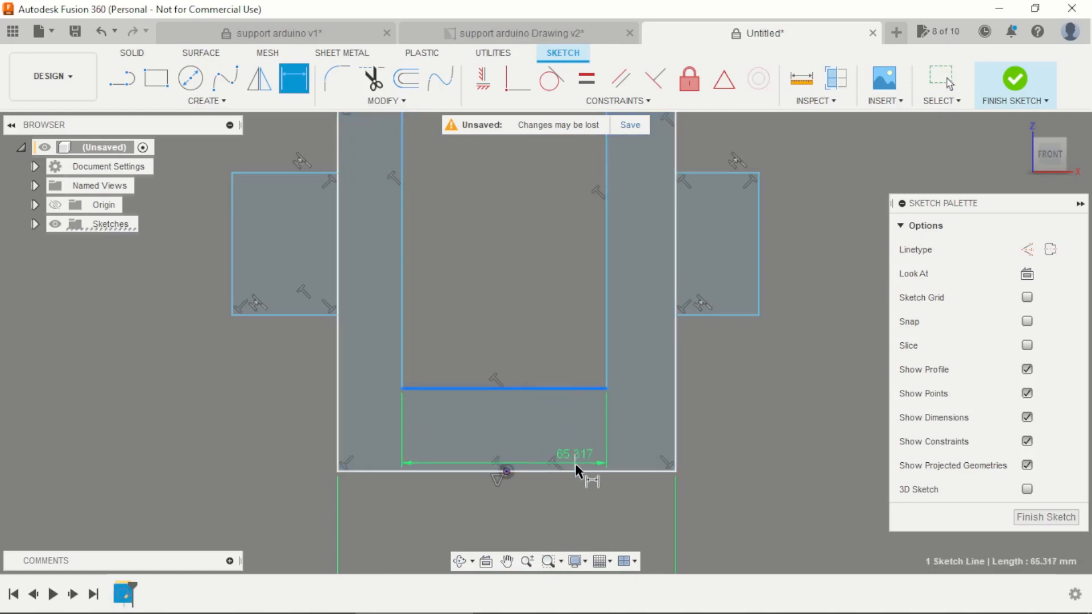
click(575, 470)
click(547, 430)
text(15)
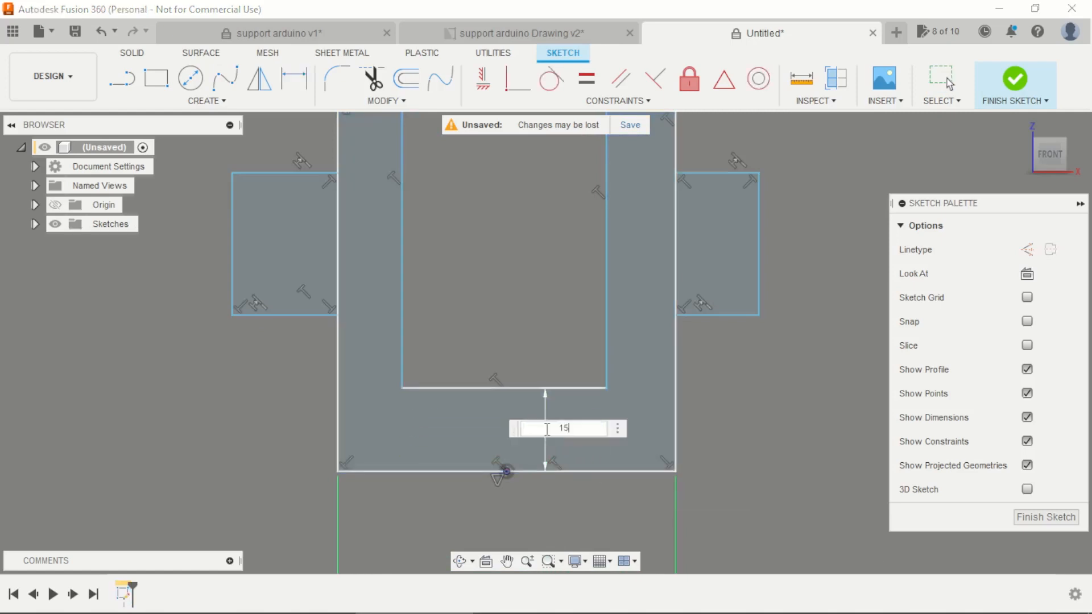
key(Return)
scroll(679, 406, up, 1)
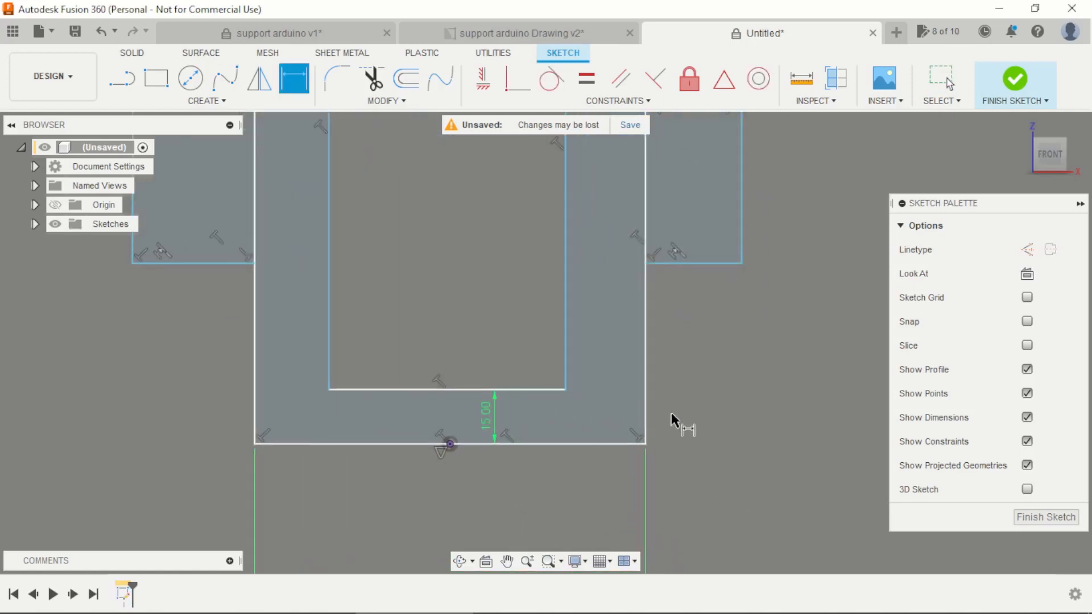
- Dimension the height of the right tab's lower edge above the base edge as 22 mm
click(691, 264)
click(617, 444)
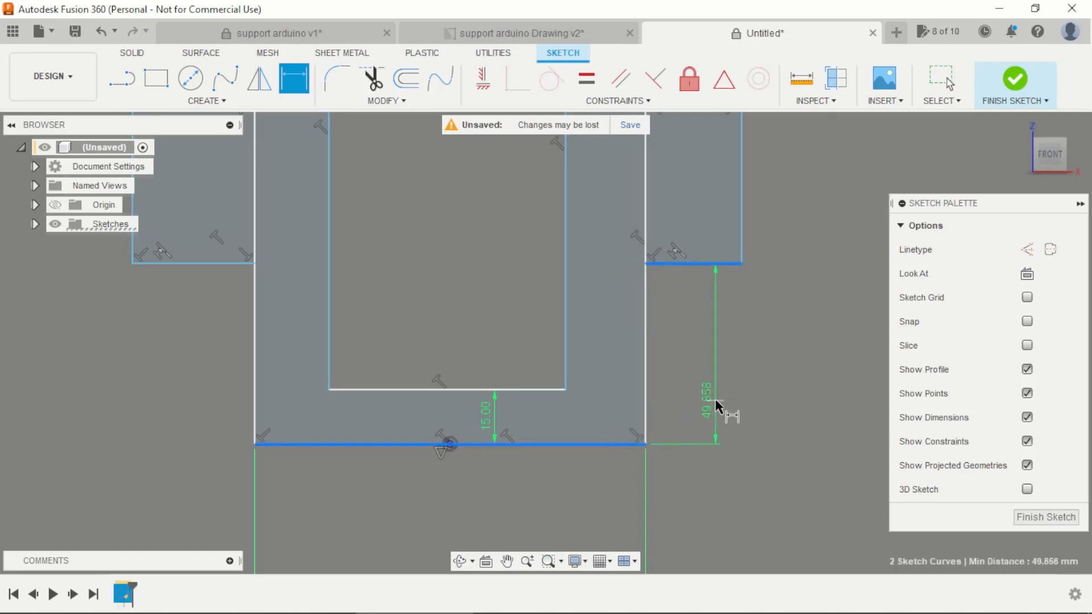
click(716, 405)
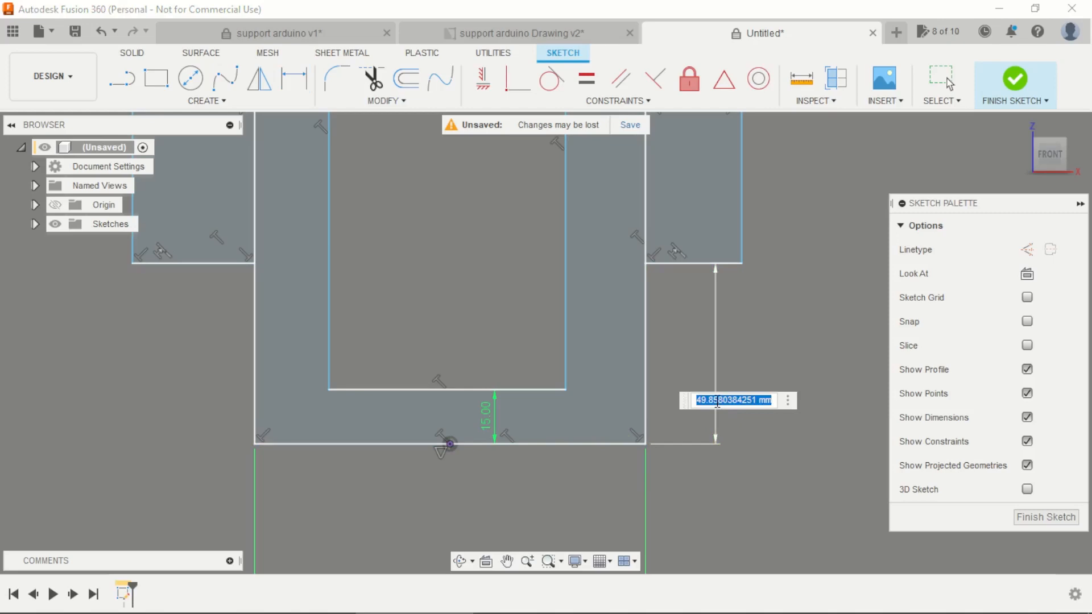
text(22)
key(Return)
scroll(723, 318, down, 3)
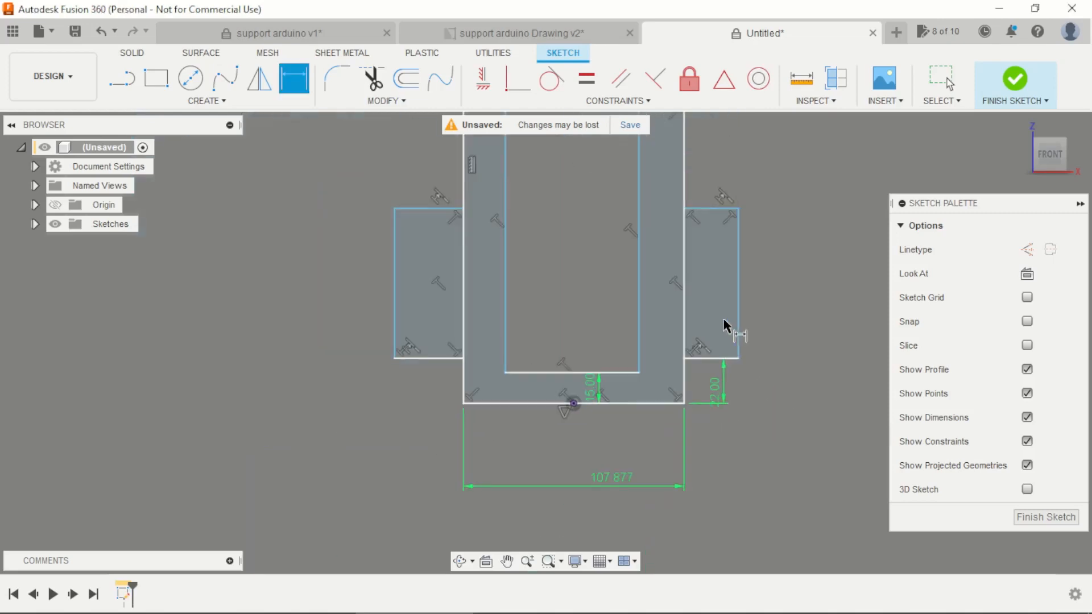
key(Escape)
- Consult the support arduino.pdf drawing and dimension the right tab's upper edge 56 mm above the base edge
click(352, 613)
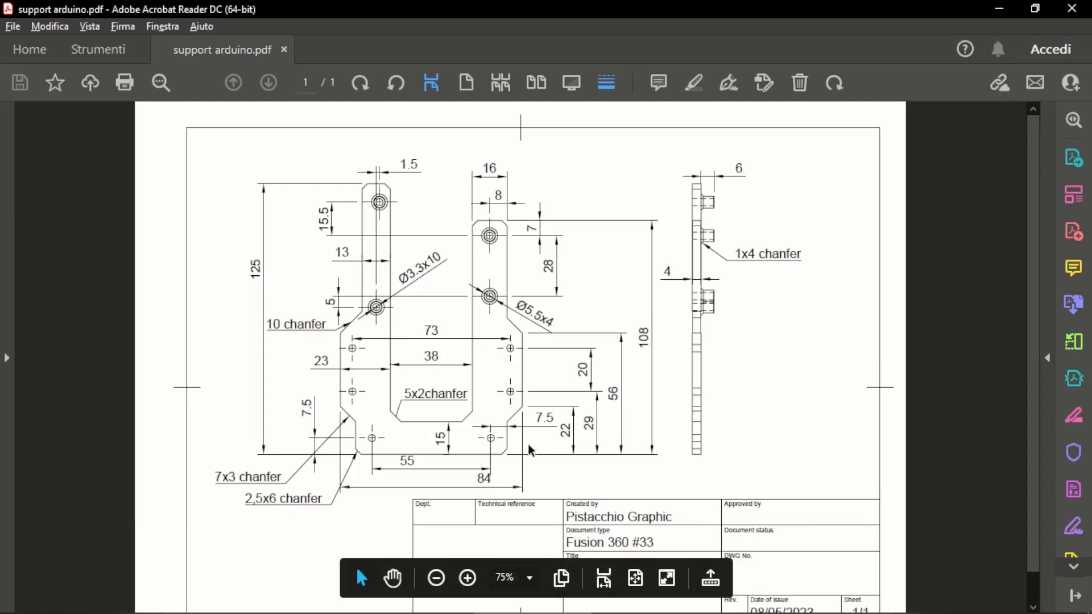
key(alt+Tab)
scroll(663, 302, down, 3)
scroll(706, 321, up, 2)
key(d)
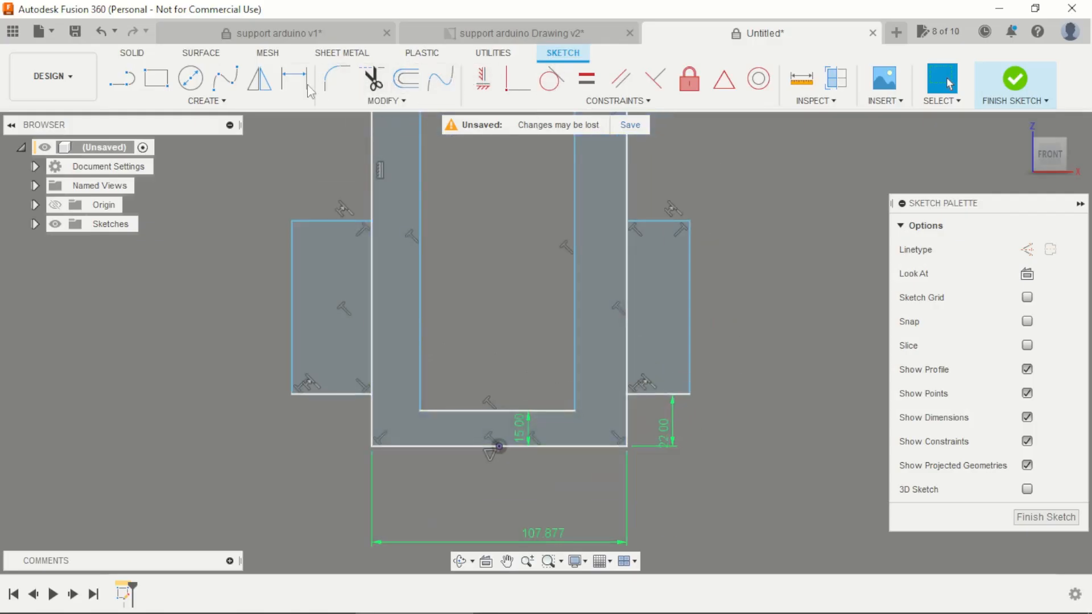
click(653, 219)
click(591, 443)
click(793, 391)
text(56)
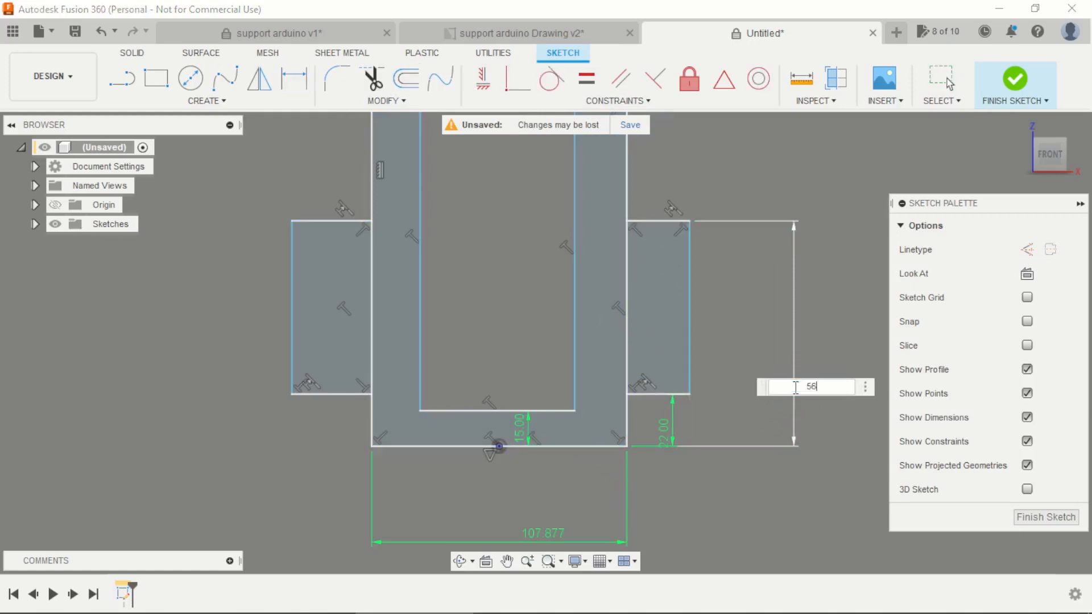
key(Return)
scroll(521, 313, down, 2)
scroll(496, 350, up, 3)
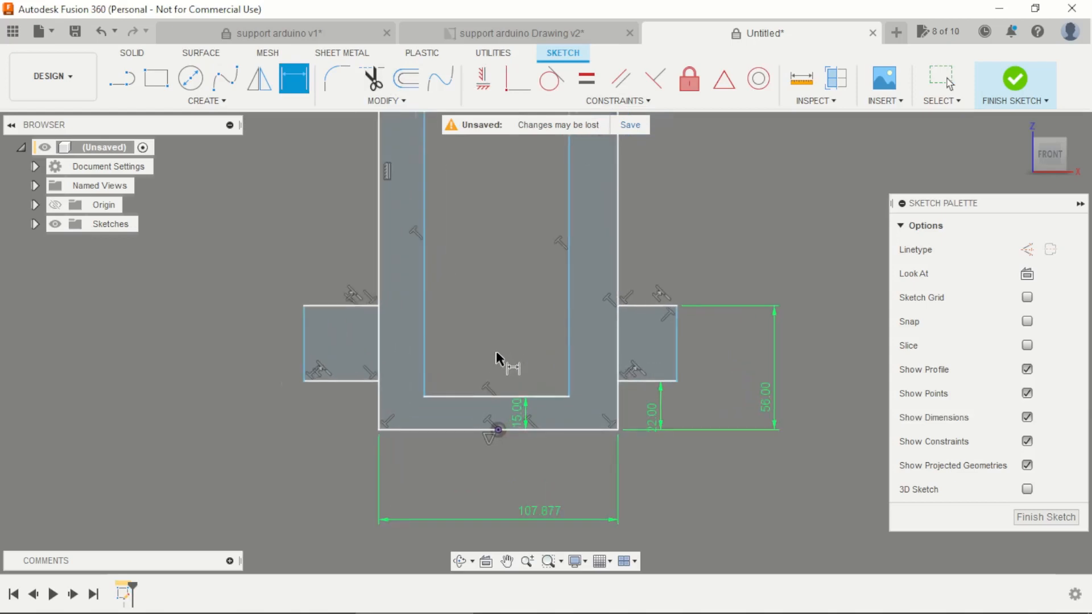
- Dimension the outer edge of the right arm with a height of 108 mm
scroll(541, 324, down, 3)
scroll(569, 273, up, 1)
click(574, 263)
click(753, 295)
text(108)
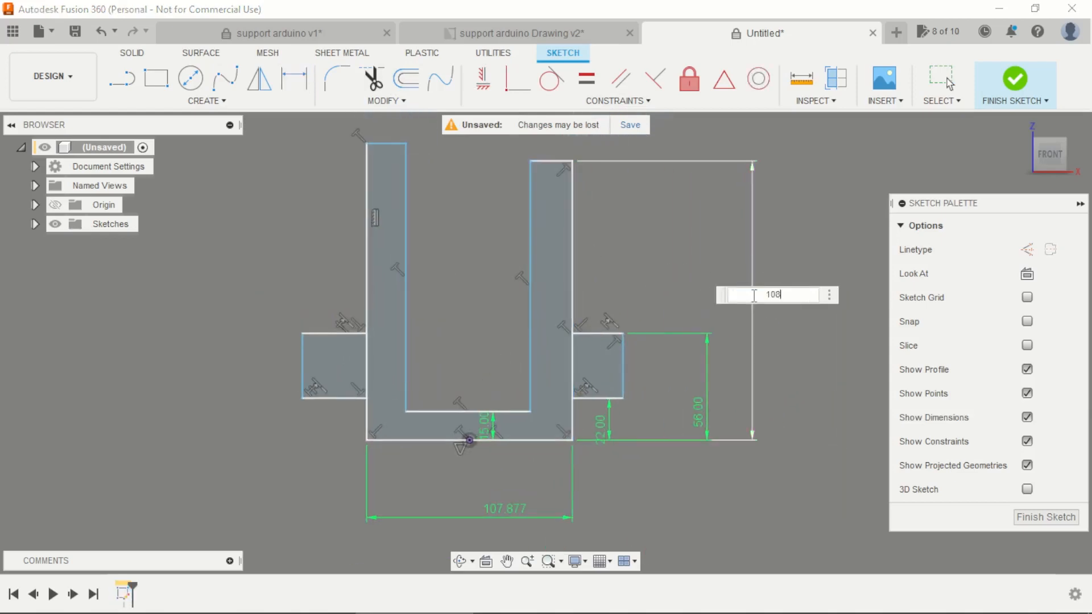
key(Return)
- Dimension the outer edge of the left arm with a height of 125 mm
click(419, 257)
click(244, 275)
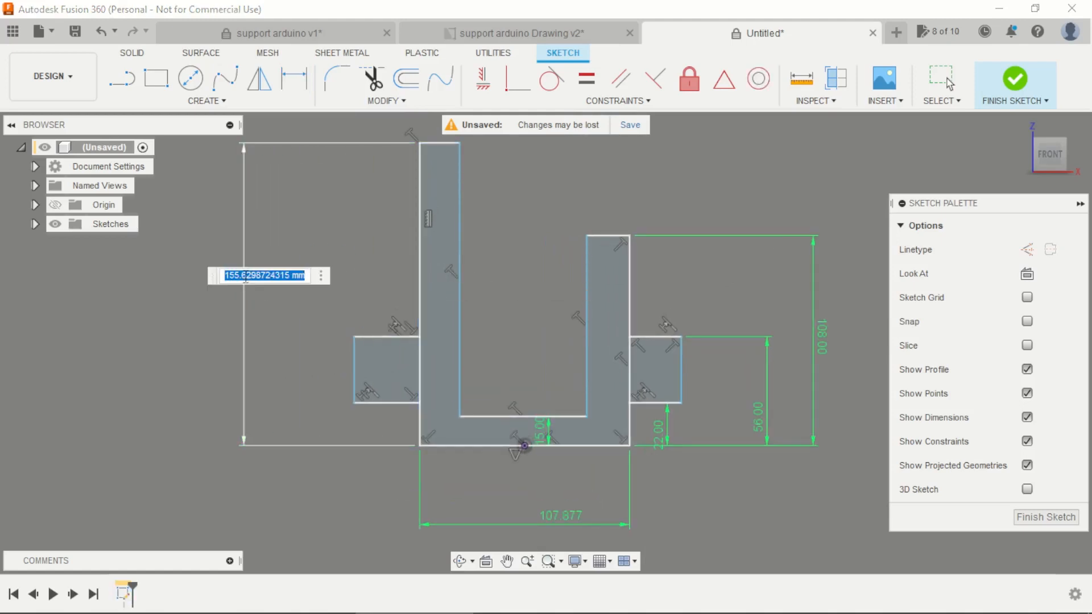
text(125)
key(Return)
scroll(505, 283, down, 1)
scroll(551, 386, up, 2)
- Dimension the width of the slot between the two arms as 38 mm
click(554, 455)
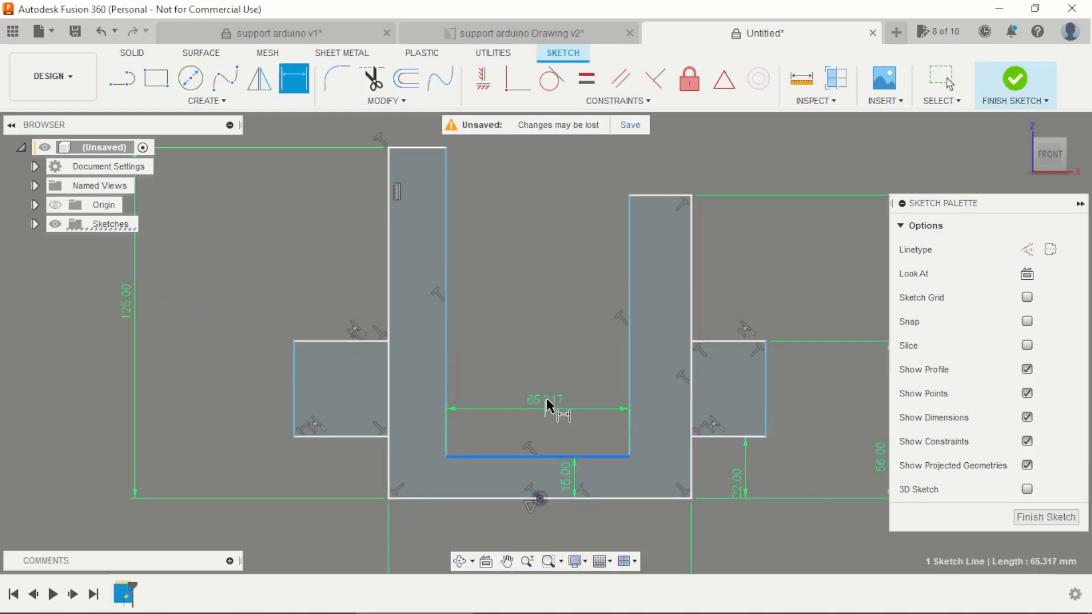
click(551, 391)
text(38)
key(Return)
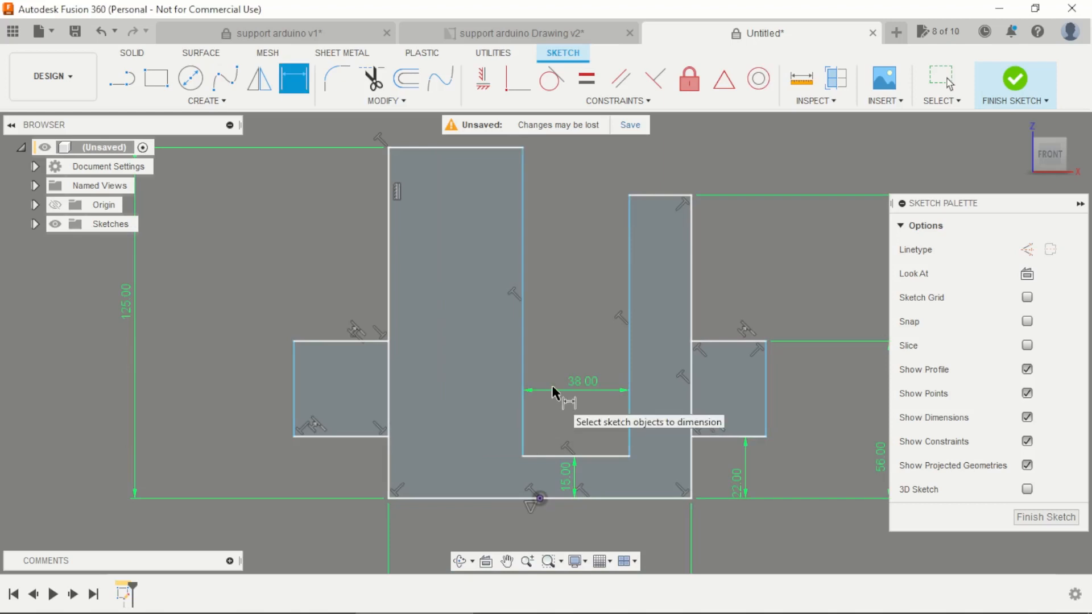
scroll(558, 422, up, 4)
key(Escape)
scroll(586, 388, up, 2)
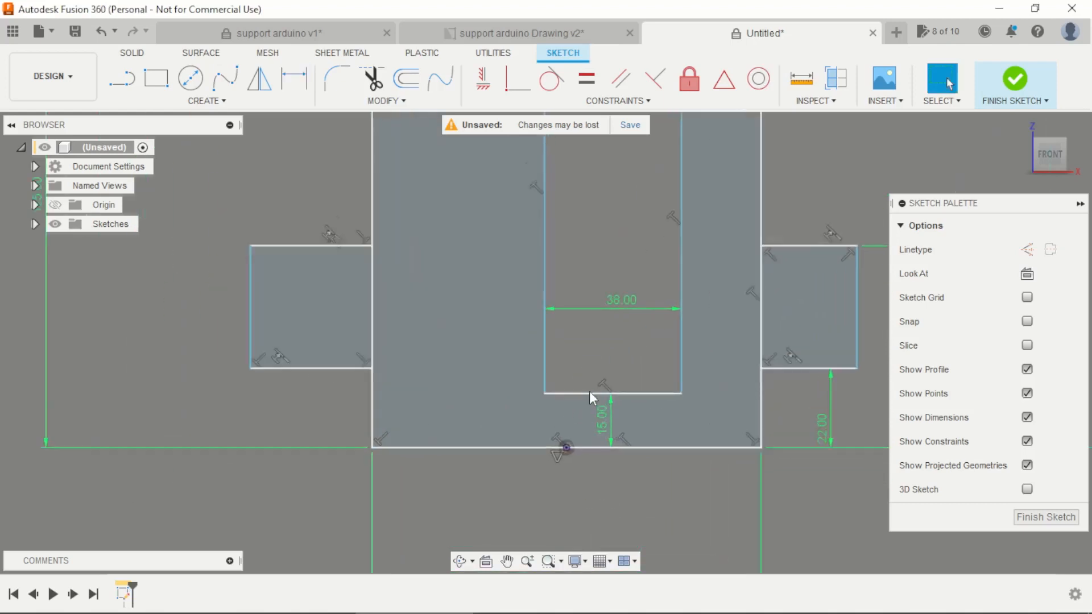
- Draw a vertical line from the midpoint of the slot's bottom edge to the base edge and make it a construction line
click(121, 80)
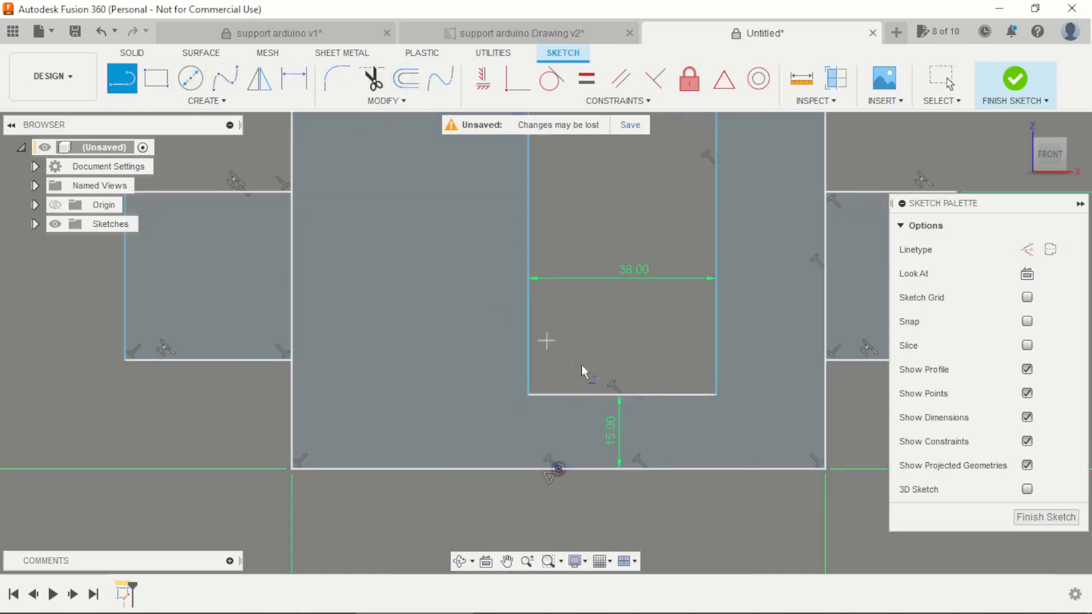
scroll(629, 407, up, 1)
click(623, 394)
scroll(619, 414, up, 2)
click(616, 510)
key(Escape)
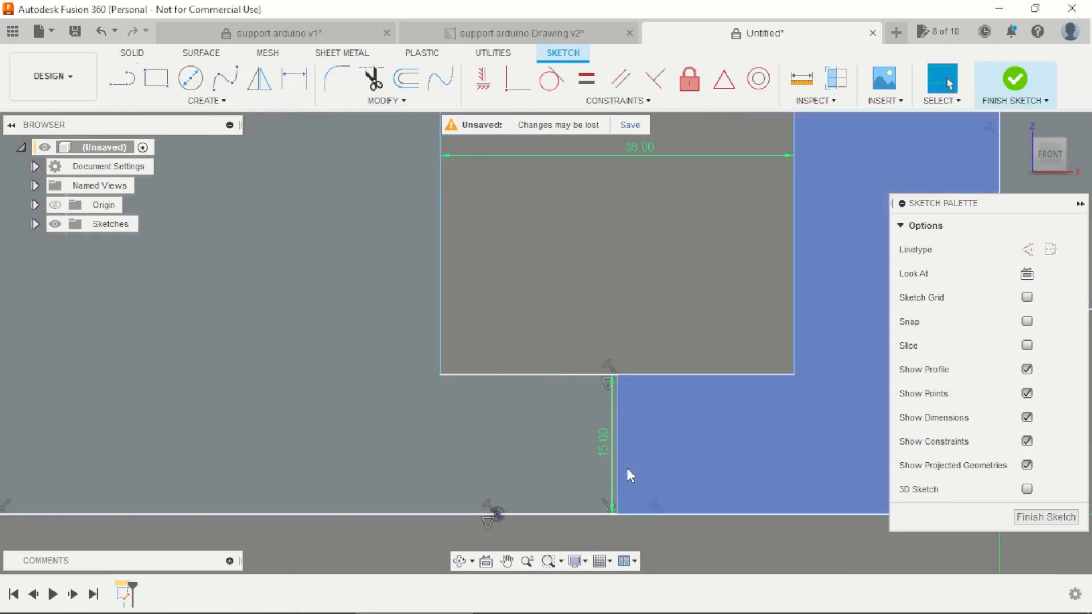
click(617, 439)
click(618, 280)
scroll(619, 278, down, 4)
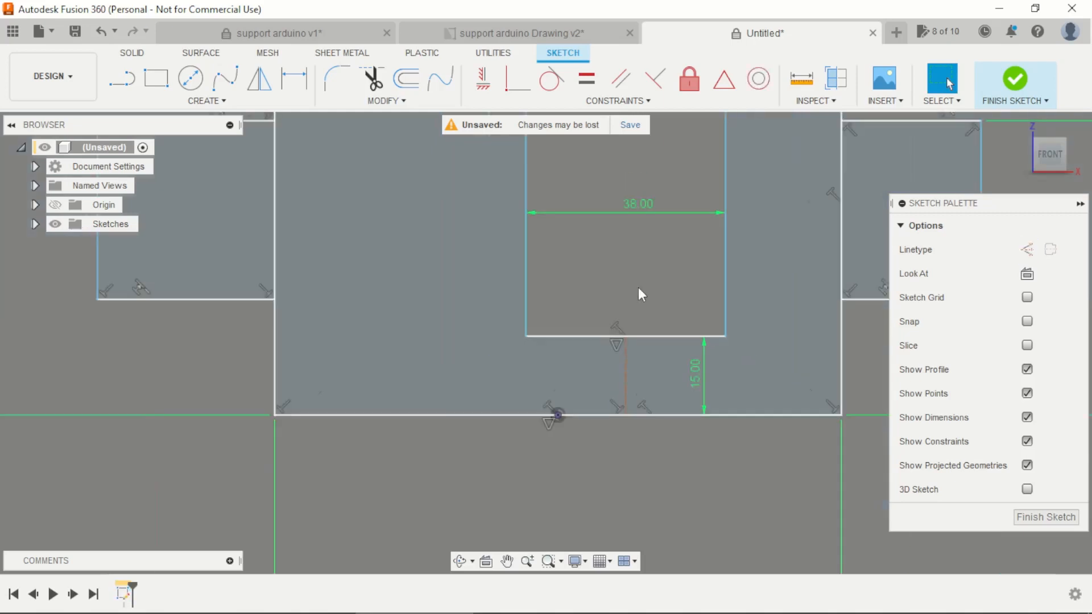
- Make the construction line's lower endpoint coincident with the sketch origin to centre the slot
click(519, 79)
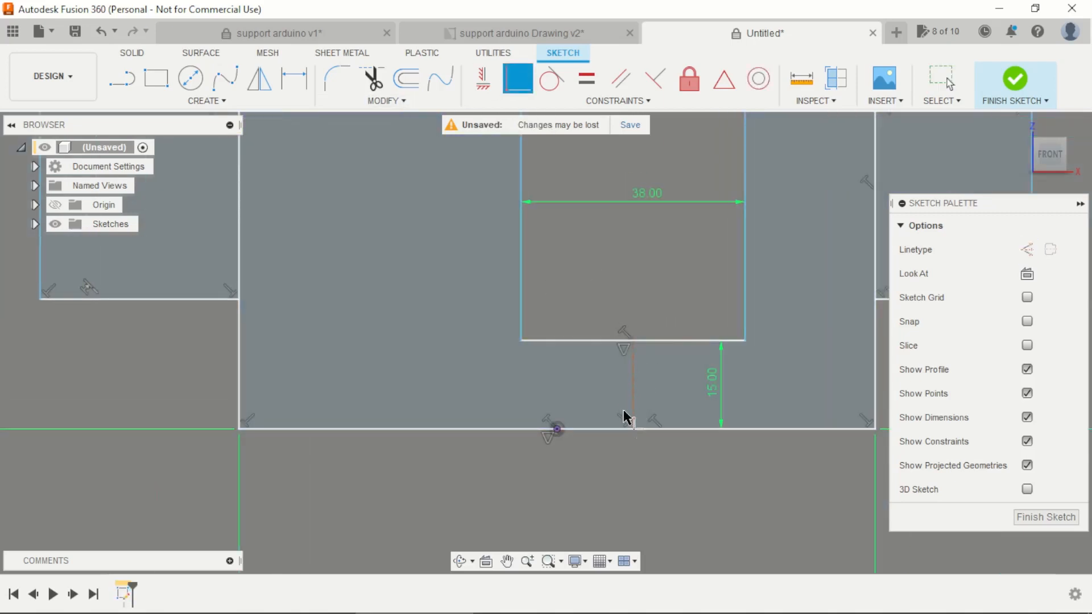
scroll(556, 434, down, 6)
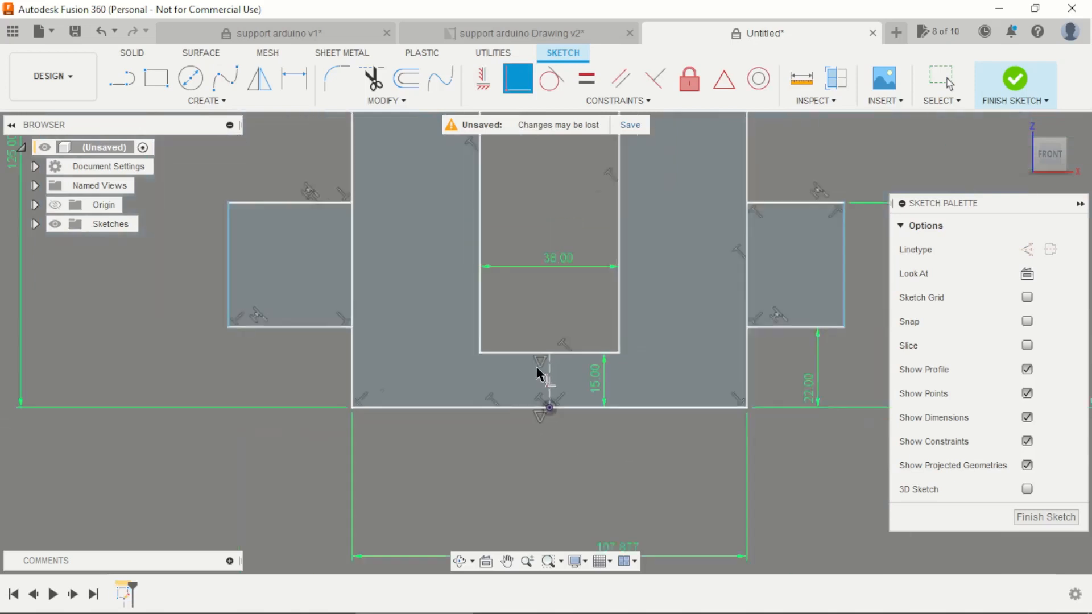
scroll(544, 259, up, 5)
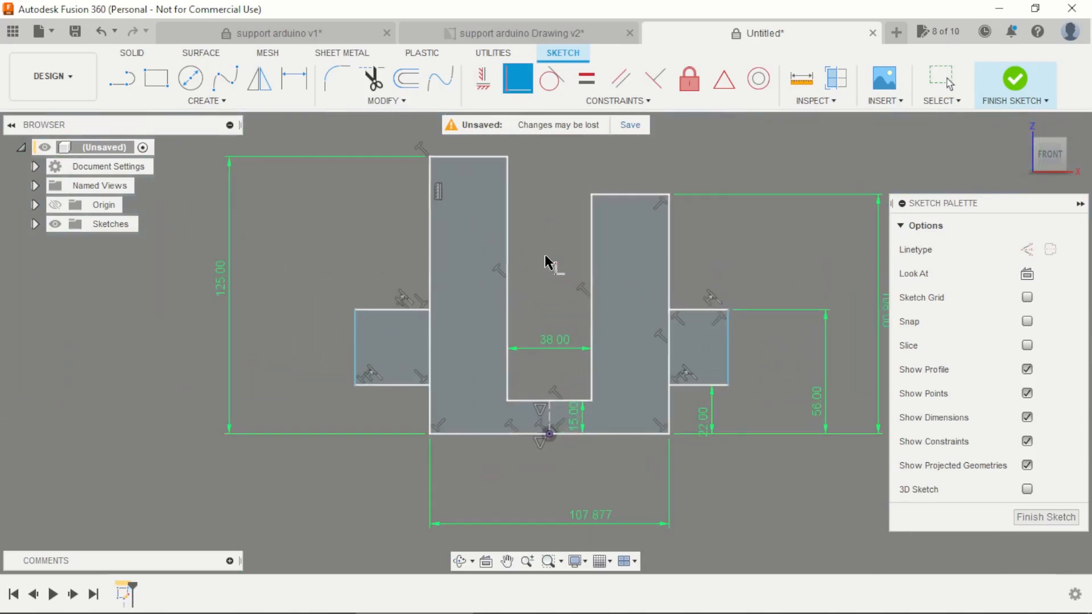
key(Escape)
scroll(534, 297, down, 2)
scroll(533, 306, down, 2)
scroll(532, 295, up, 3)
scroll(544, 348, down, 4)
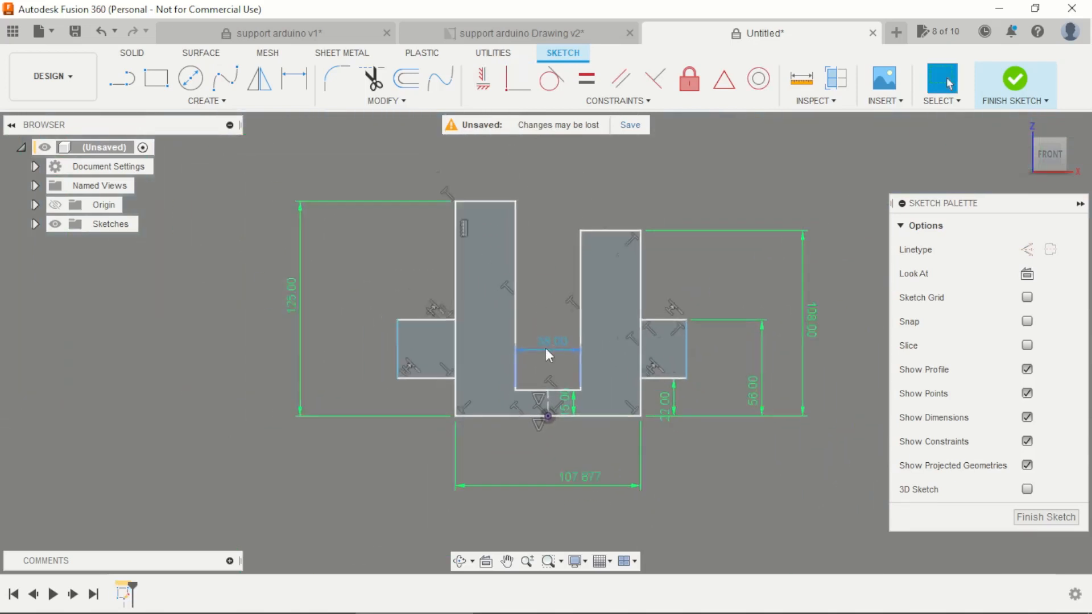
- Delete the width dimension of the profile's base edge
scroll(563, 391, up, 4)
click(586, 489)
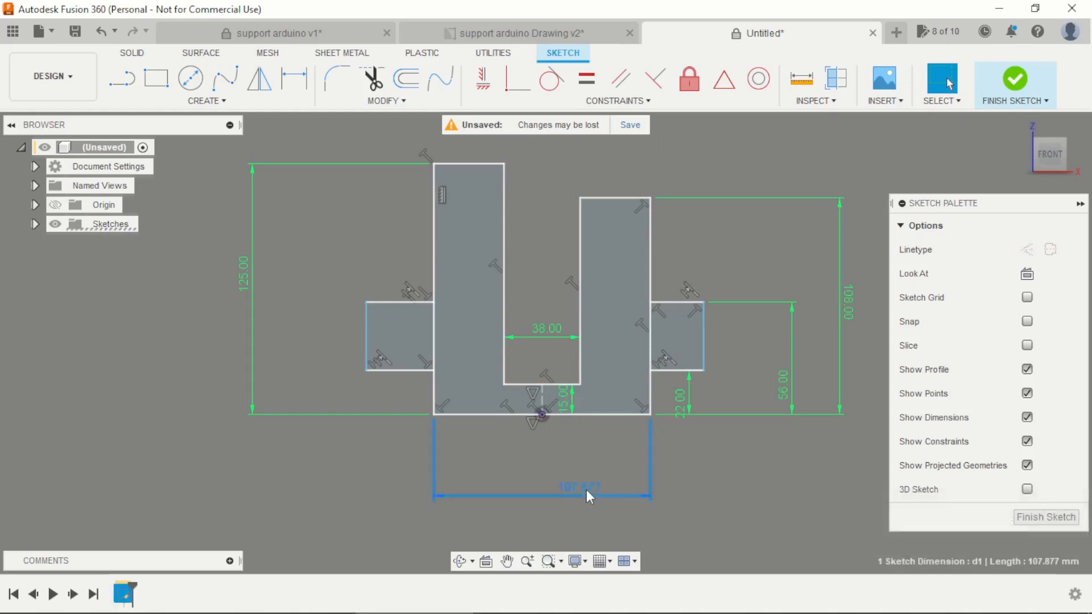
key(Delete)
scroll(557, 318, up, 1)
scroll(492, 364, up, 1)
- Dimension the overall distance between the outer edges of the two side tabs as 84 mm
key(d)
click(334, 341)
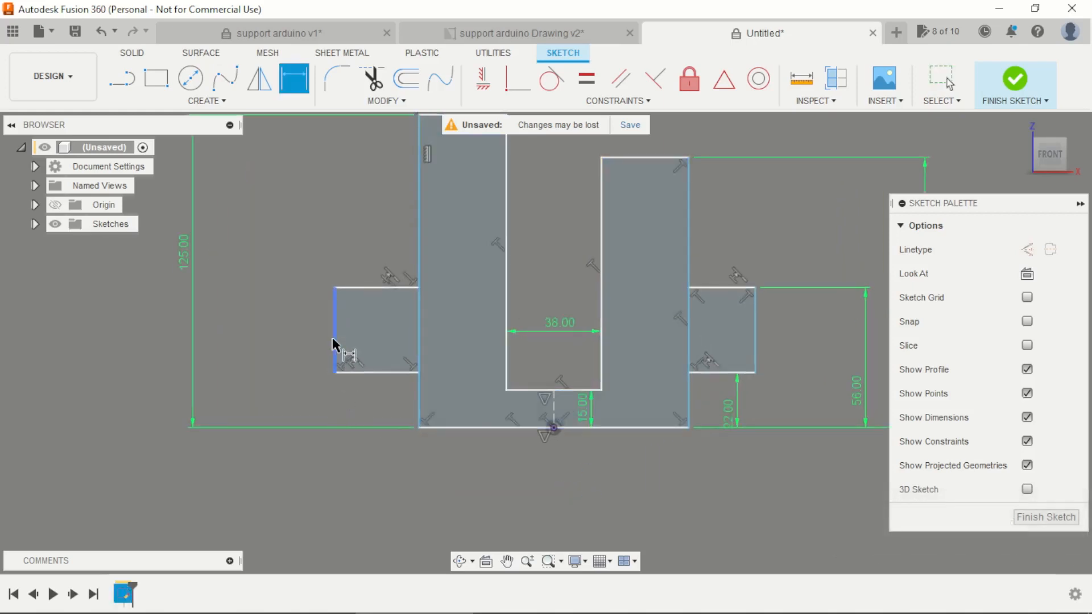
click(754, 332)
scroll(651, 472, down, 2)
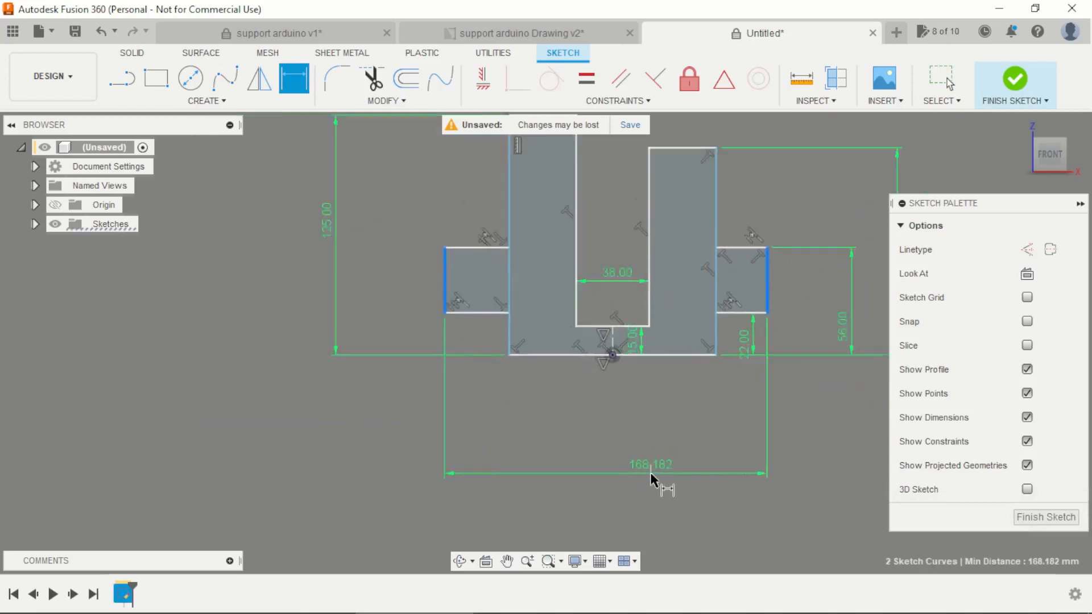
scroll(653, 442, up, 2)
click(653, 441)
text(84)
key(Return)
scroll(670, 263, up, 3)
scroll(634, 251, up, 1)
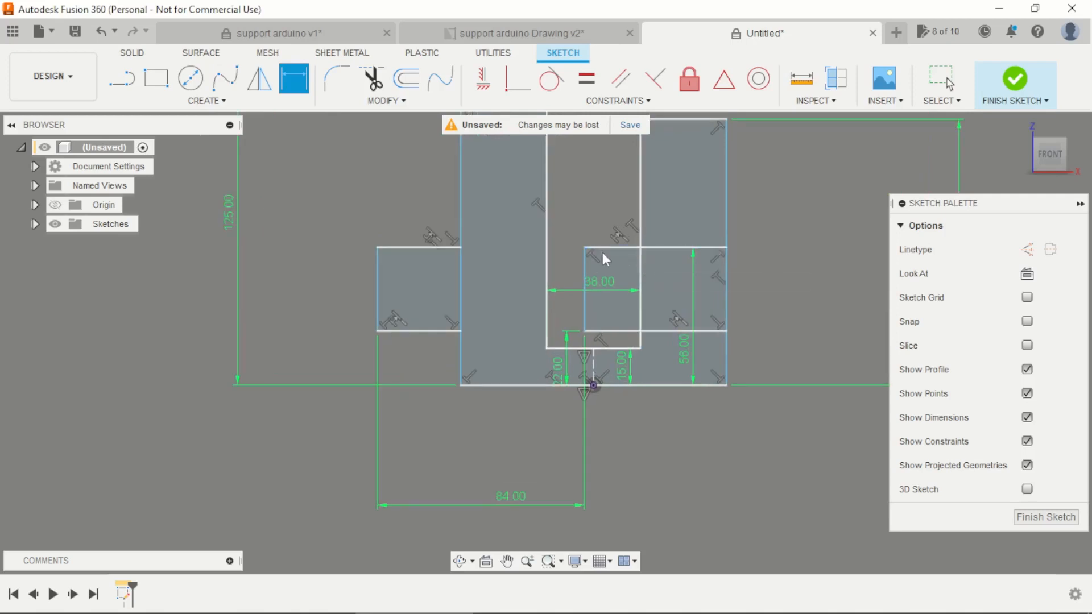
- Move the right tab's upper outer corner to about X 42.9 mm and the right arm's upper outer corner to about X 32.5 mm
key(Escape)
drag(586, 248, 699, 251)
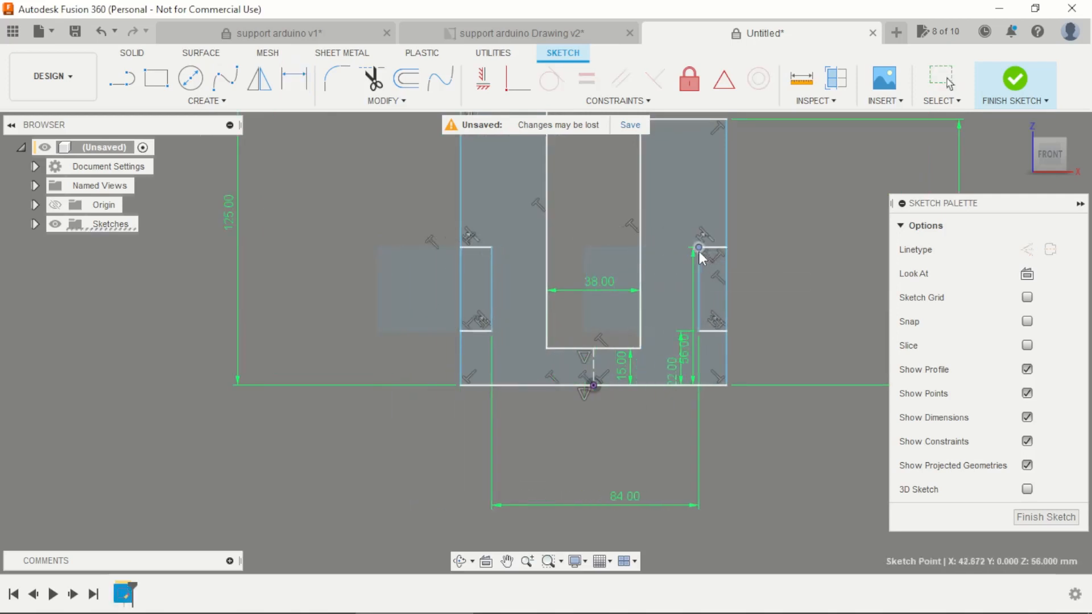
scroll(592, 313, down, 2)
scroll(627, 240, up, 2)
drag(703, 184, 651, 176)
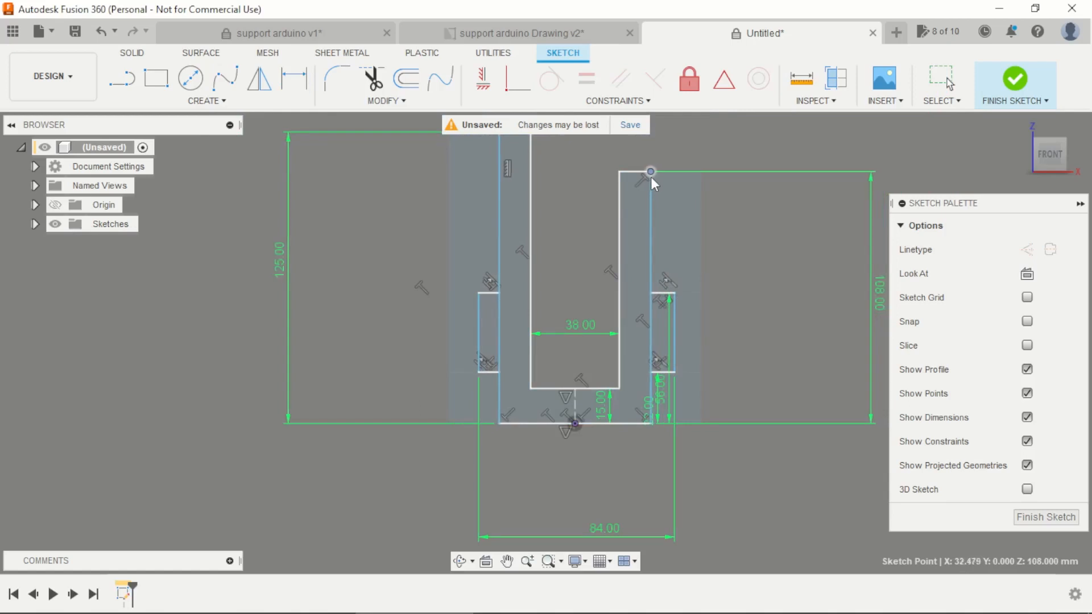
click(379, 306)
scroll(531, 321, down, 3)
scroll(575, 214, up, 3)
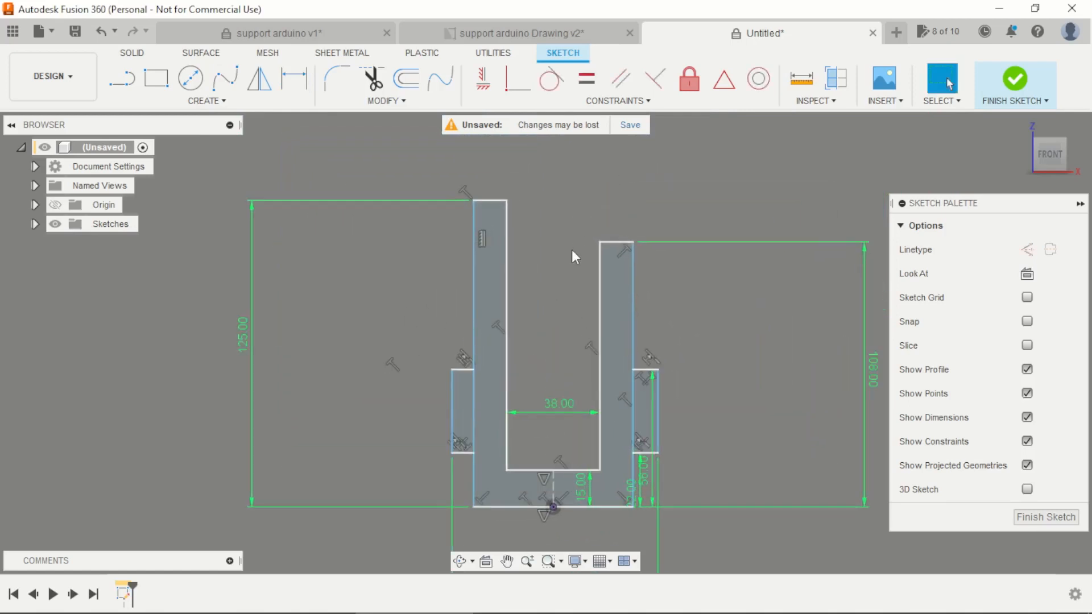
- Dimension the width of the right arm's top edge as 16 mm
key(d)
click(617, 241)
scroll(616, 228, up, 3)
click(614, 213)
text(16)
key(Return)
scroll(558, 301, down, 2)
key(Escape)
scroll(453, 224, up, 2)
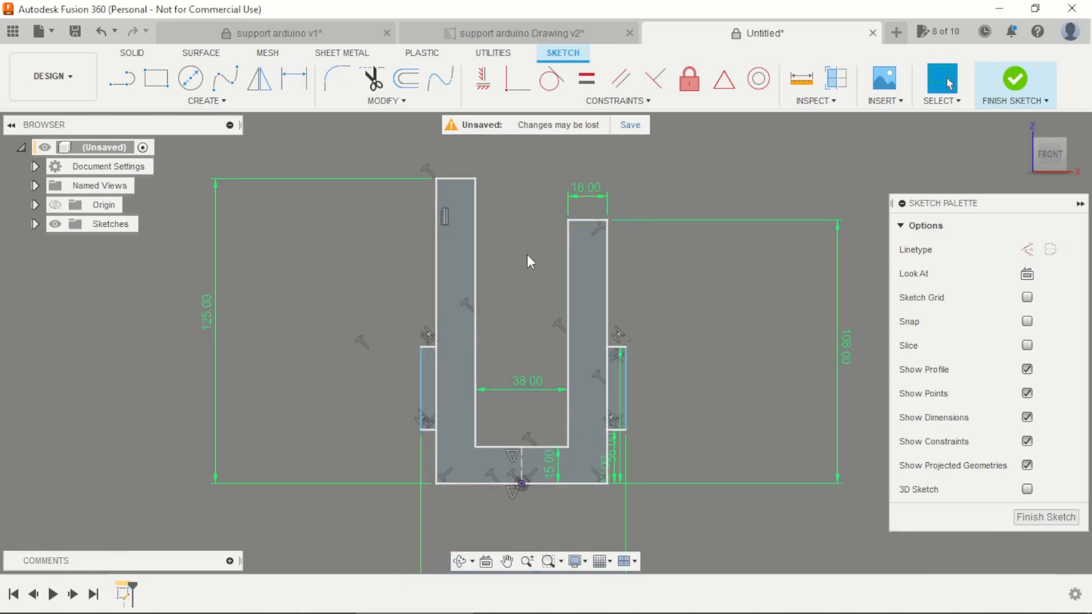
- Dimension the distance from the sketch origin to the right tab's outer edge with the expression d8/2
scroll(526, 259, down, 2)
scroll(489, 405, up, 2)
scroll(514, 356, down, 3)
scroll(533, 435, up, 2)
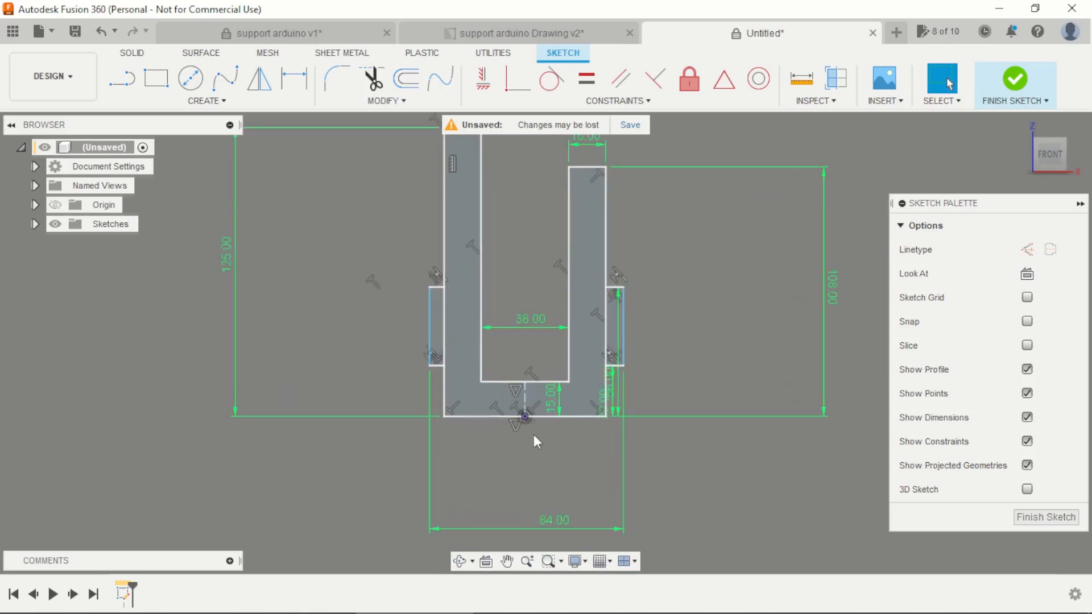
scroll(557, 398, up, 2)
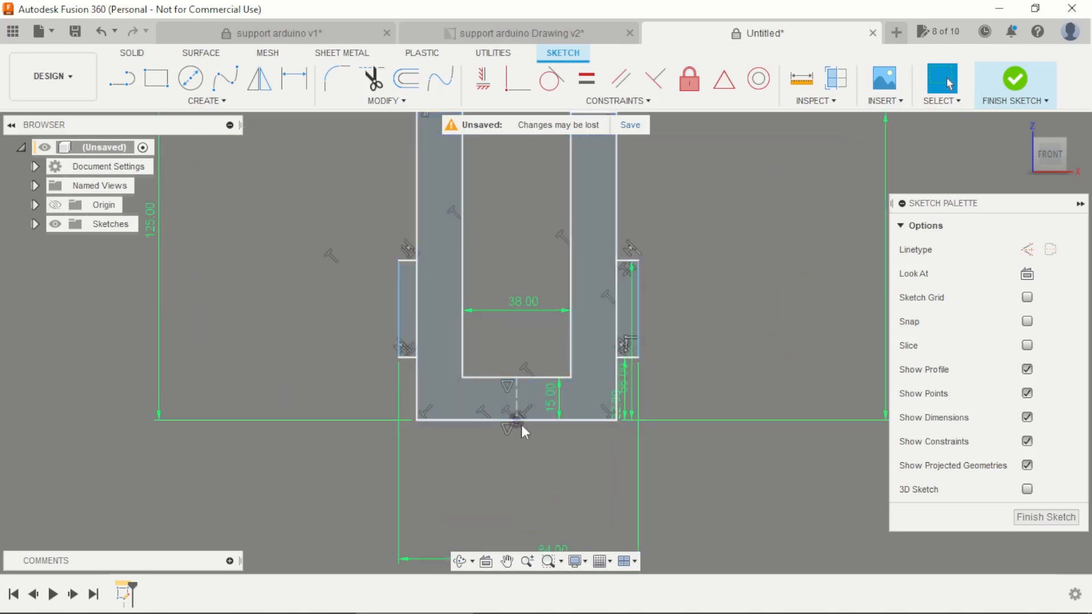
key(d)
click(637, 341)
scroll(614, 385, down, 2)
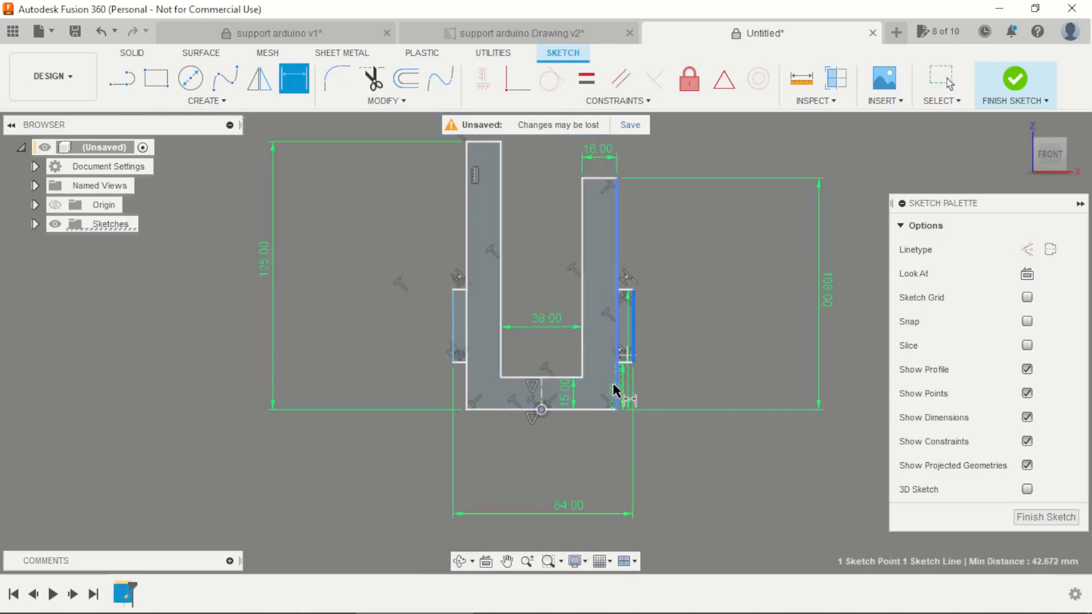
click(596, 477)
text(d8/2)
key(Return)
scroll(575, 364, down, 2)
scroll(547, 326, up, 3)
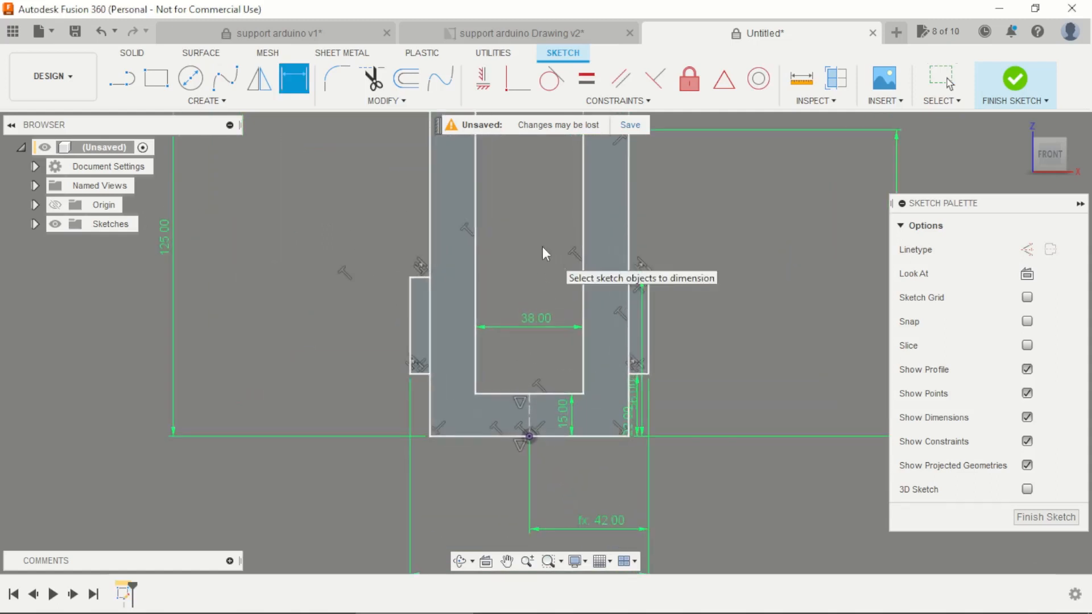
key(Escape)
- Check the support arduino.pdf drawing and trim the left arm's outer edge above the left tab
scroll(537, 342, down, 2)
key(alt+Tab)
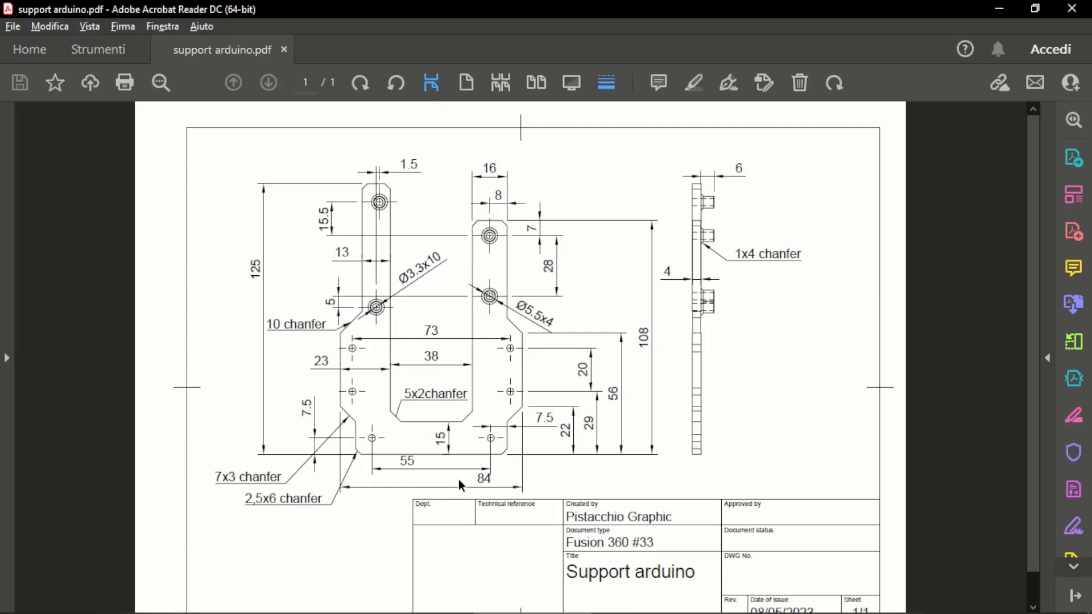
key(alt+Tab)
scroll(469, 258, down, 2)
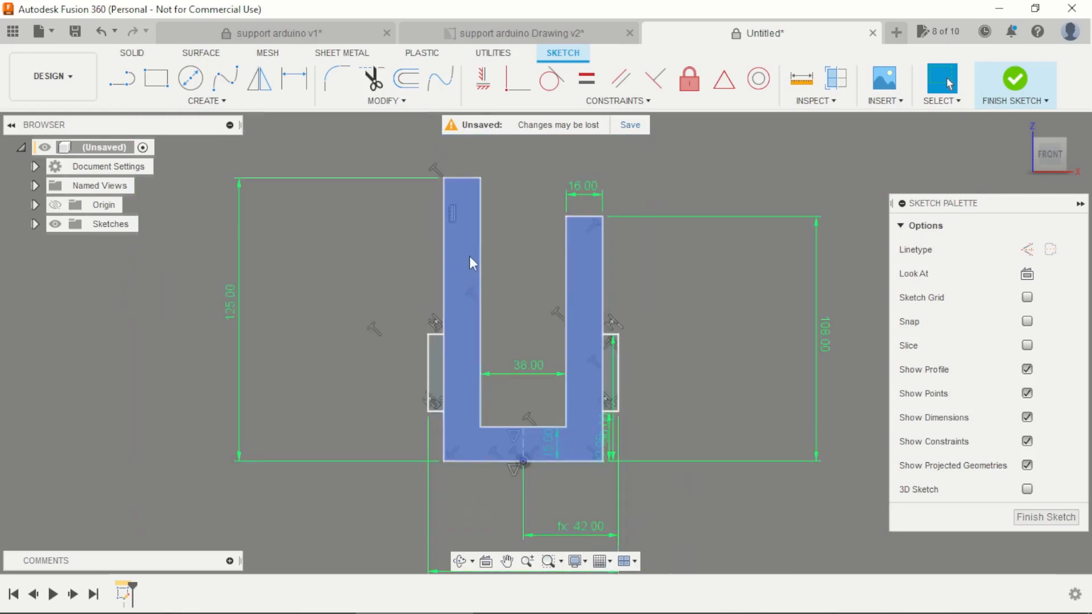
scroll(398, 290, up, 1)
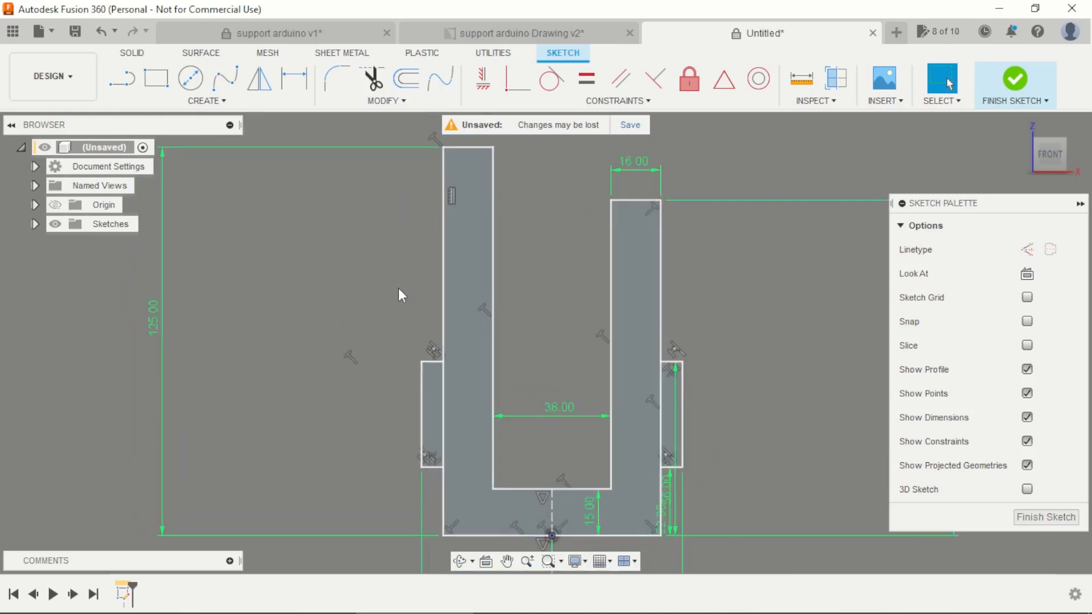
click(372, 80)
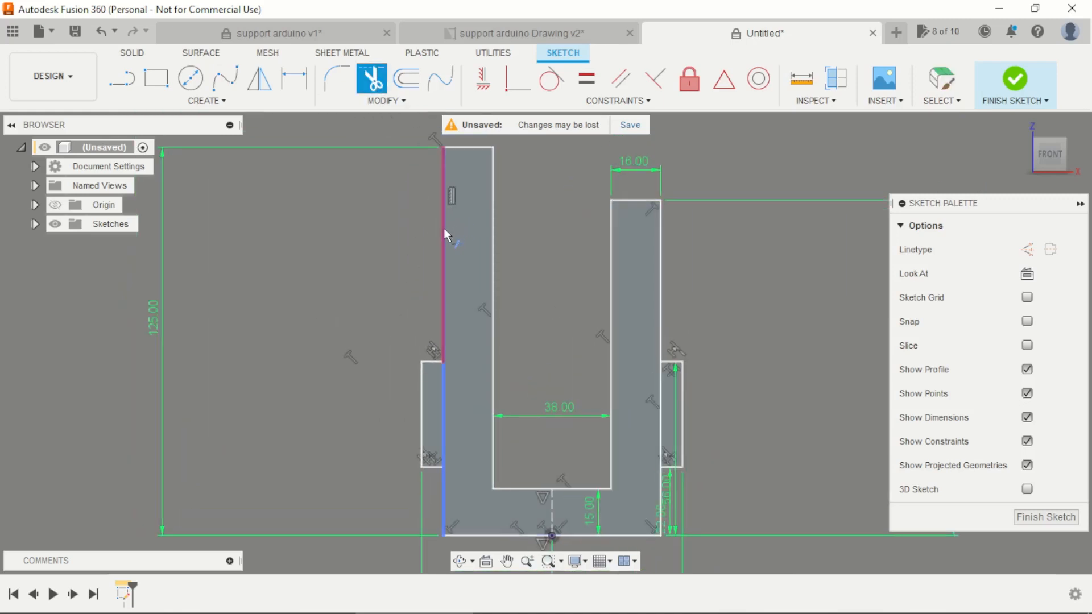
click(443, 228)
scroll(401, 229, up, 1)
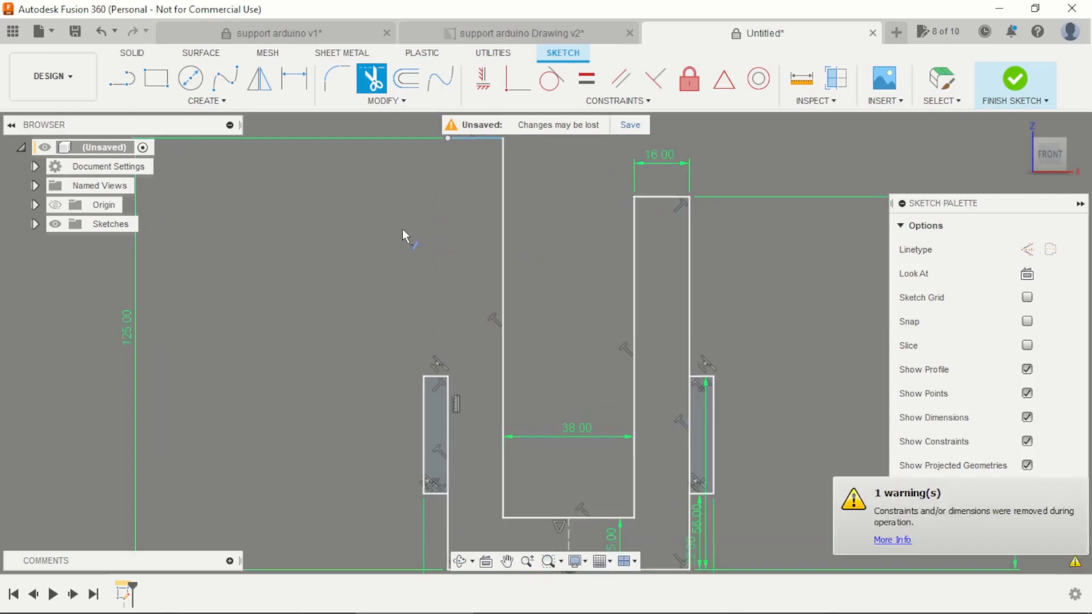
key(Escape)
- Move the left arm's upper outer corner inward and delete the 125 mm height dimension
scroll(450, 136, up, 2)
drag(448, 137, 473, 138)
scroll(483, 210, down, 2)
double_click(237, 297)
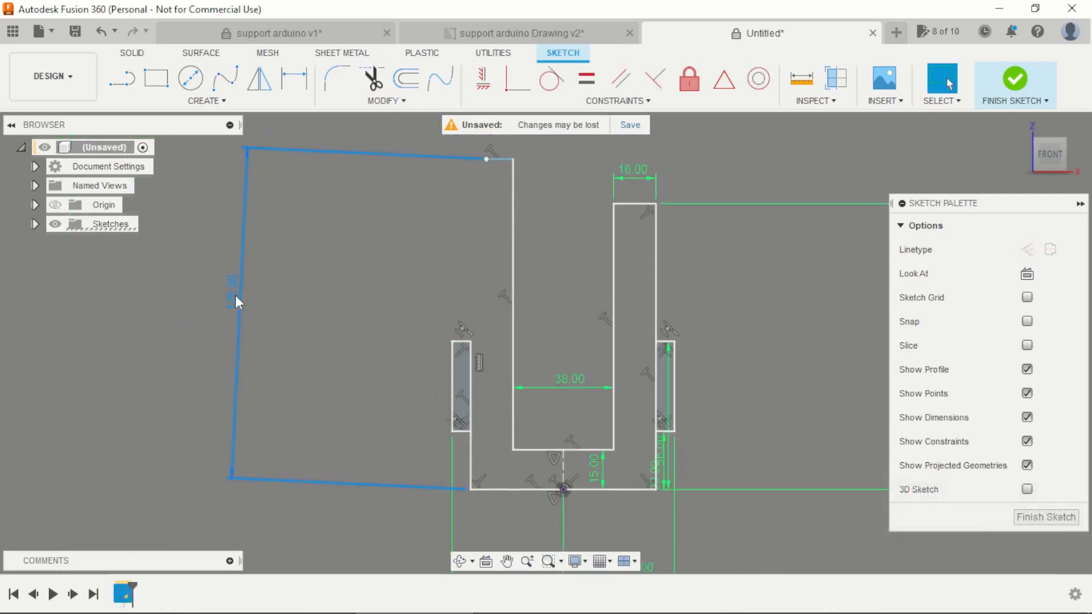
key(Delete)
scroll(425, 270, up, 1)
- Draw a vertical line from the left arm's upper outer corner down to slightly below the left tab's top edge
key(l)
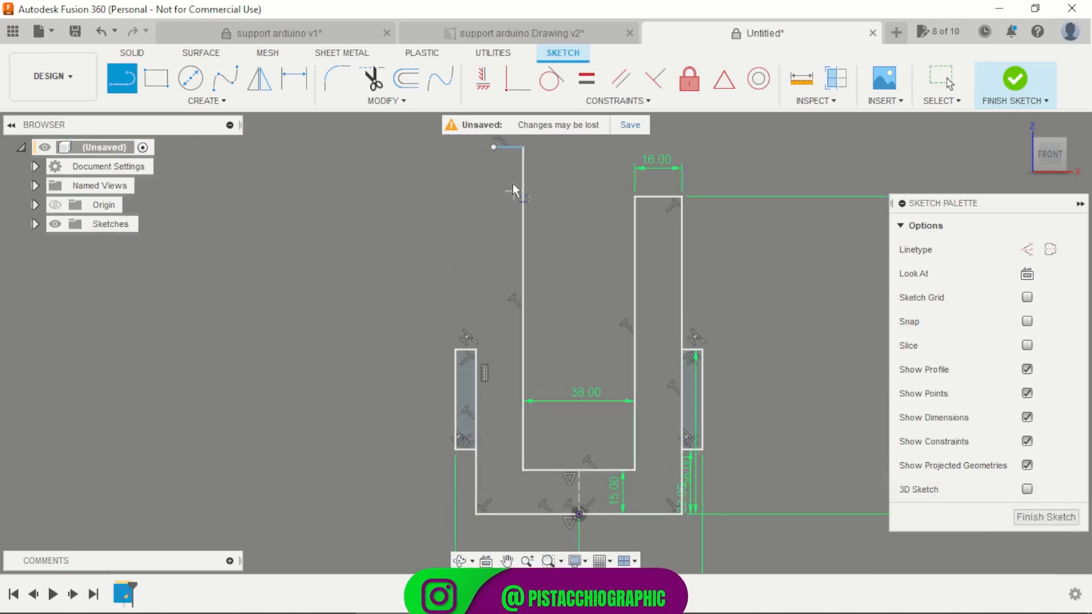
click(494, 147)
scroll(486, 286, up, 2)
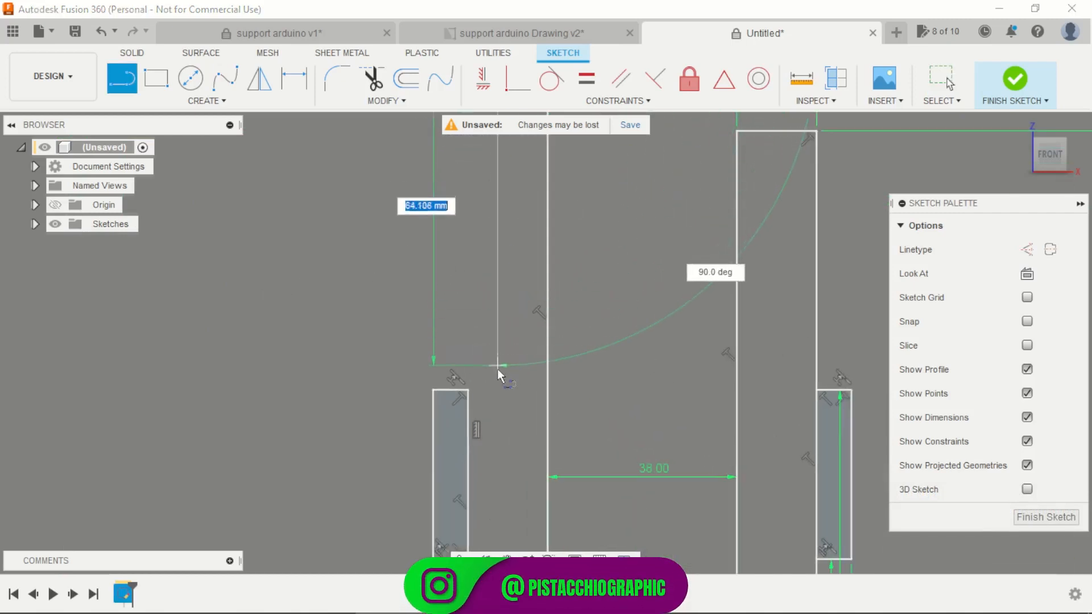
click(497, 403)
scroll(494, 398, up, 2)
key(Escape)
scroll(464, 382, up, 2)
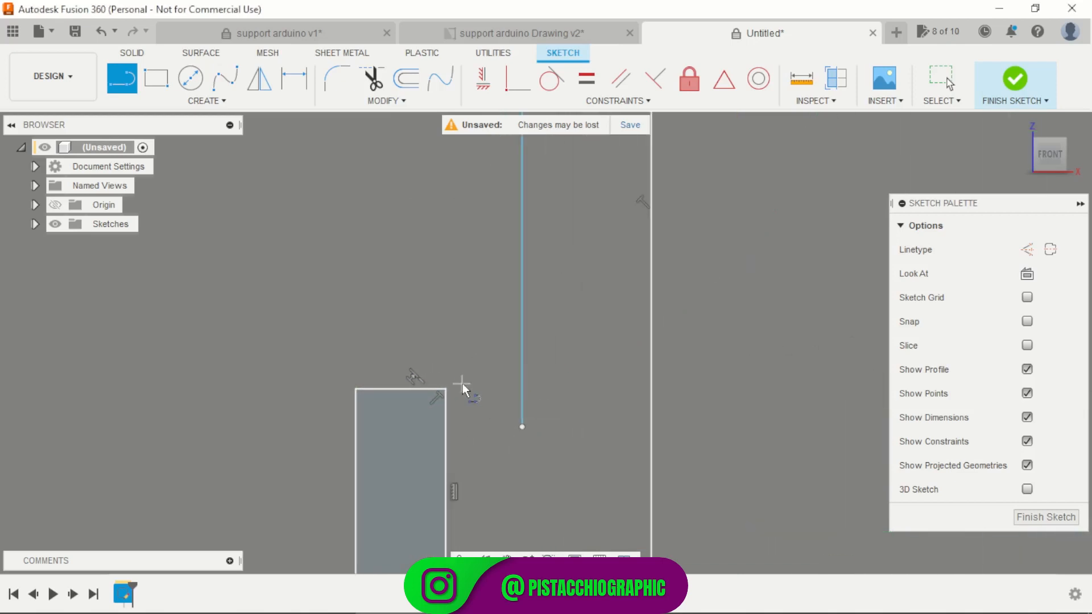
key(Escape)
- Draw a horizontal line from the left tab's upper inner corner to the left arm's new vertical line
key(l)
click(444, 390)
click(527, 390)
key(Escape)
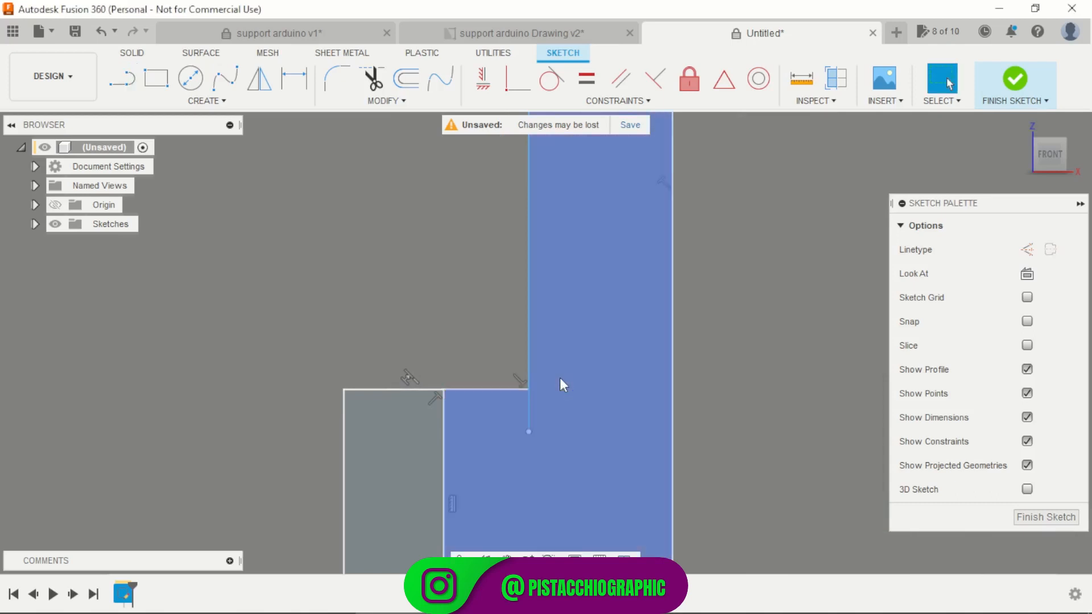
- Trim the end of the left arm's new vertical line that extends below the horizontal line
key(x)
key(t)
click(530, 414)
key(Escape)
scroll(559, 402, down, 5)
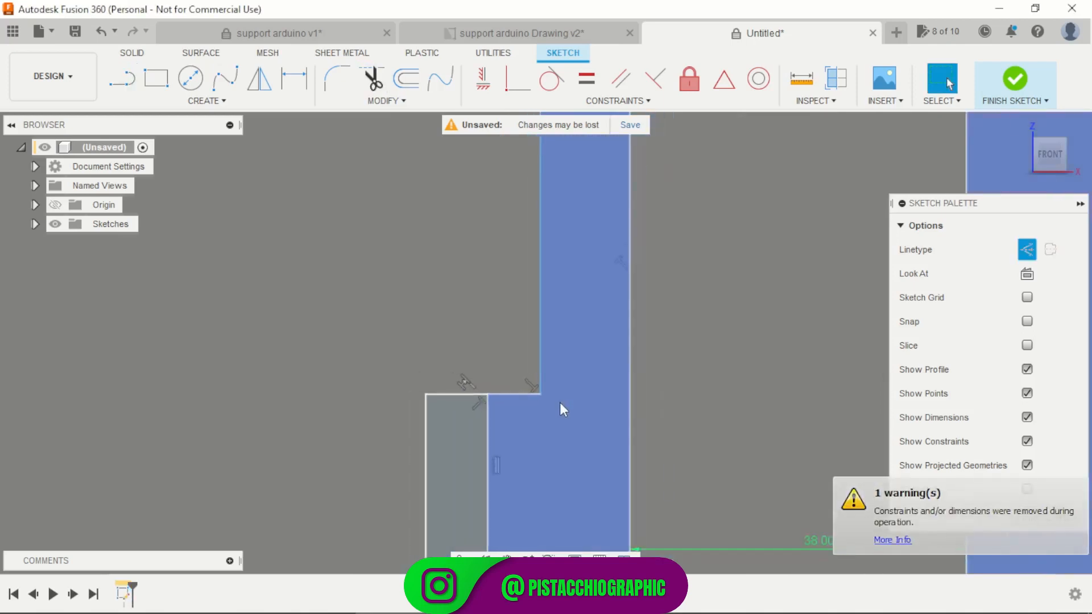
- Dimension the width of the left arm's top edge as 13 mm
scroll(558, 406, down, 5)
scroll(589, 296, up, 5)
key(d)
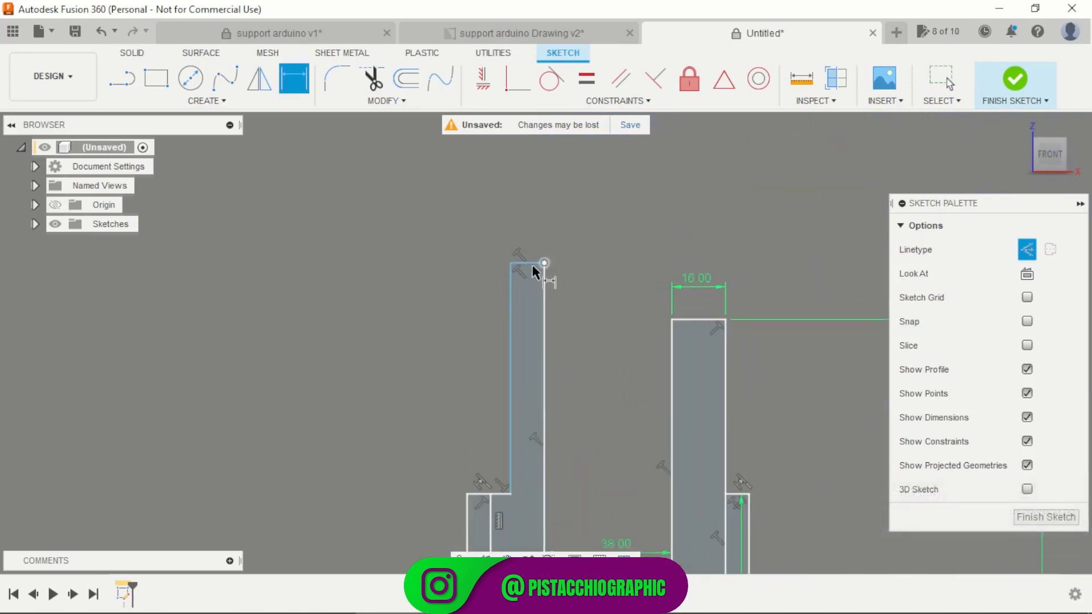
click(532, 263)
click(589, 232)
text(13)
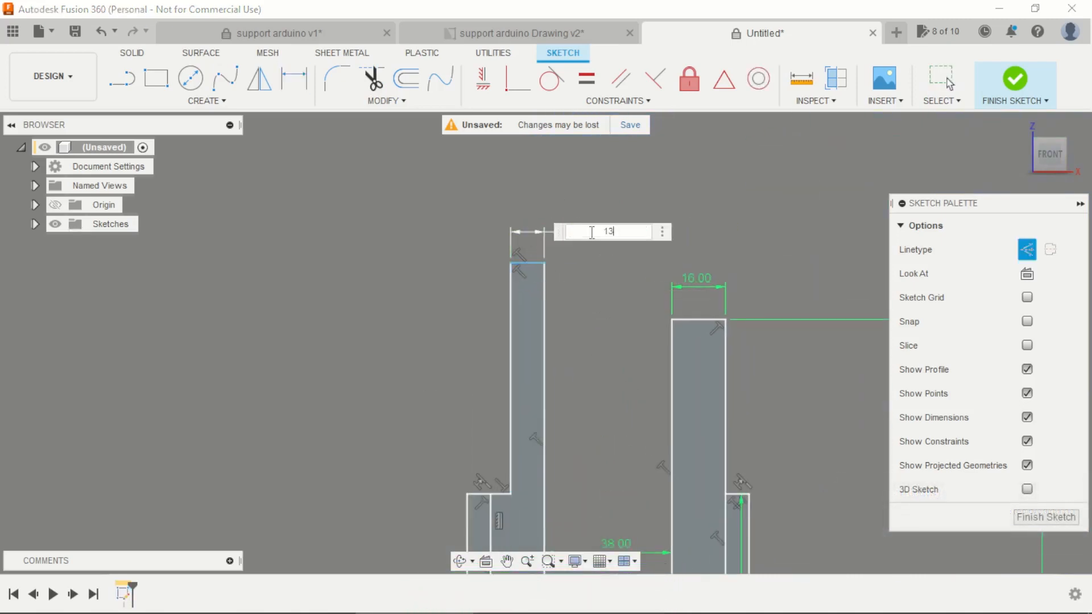
key(Return)
scroll(589, 218, down, 3)
scroll(601, 322, up, 3)
scroll(546, 184, down, 3)
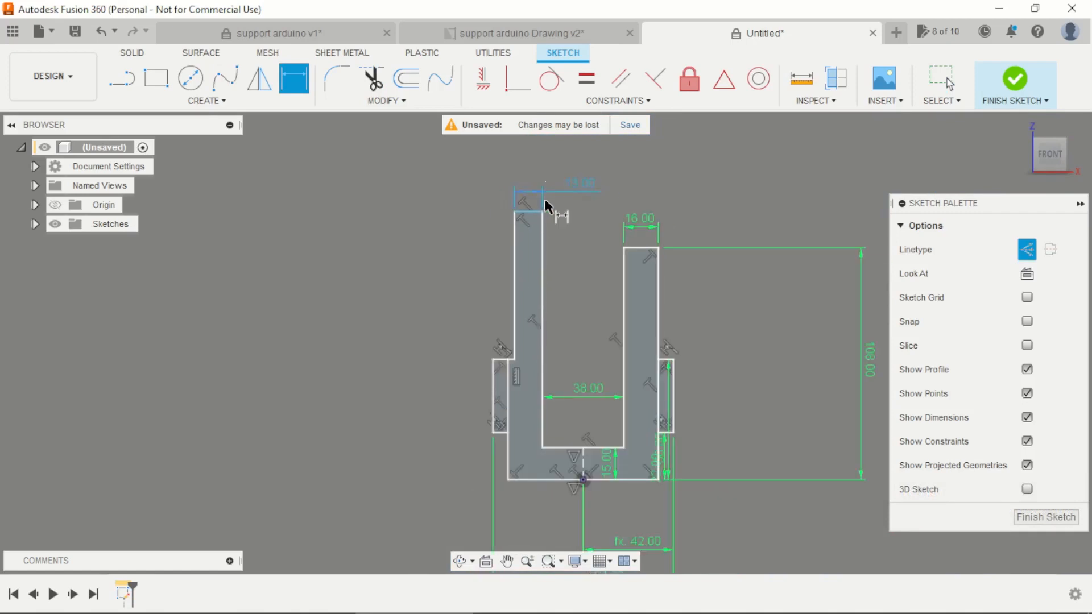
- Dimension the height from the bracket's bottom edge to the left arm's top edge as 125 mm
click(534, 219)
middle_drag(533, 224, 545, 149)
click(539, 415)
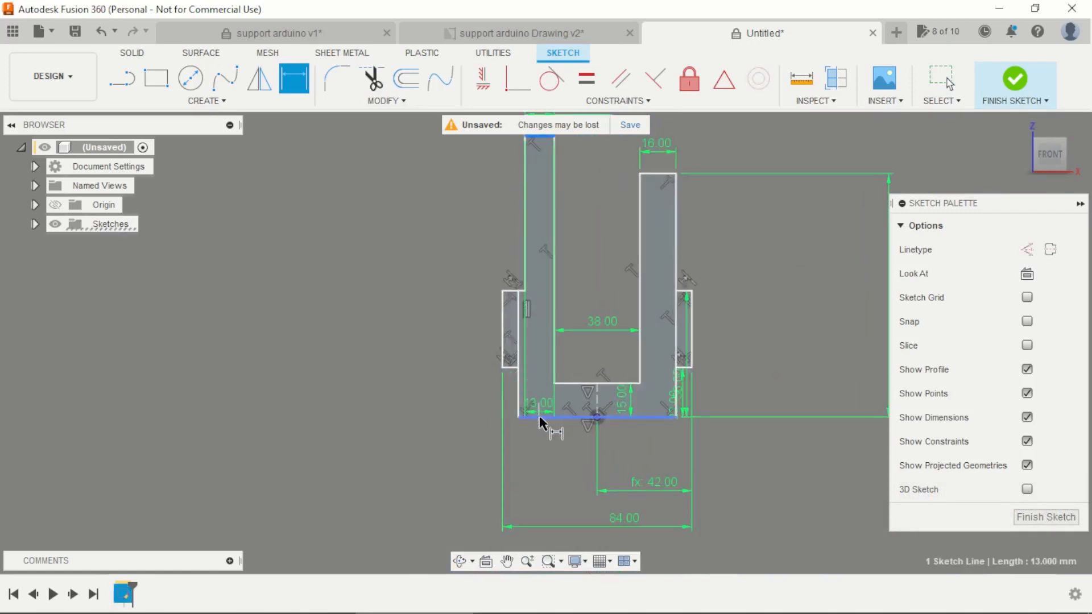
click(425, 315)
text(125)
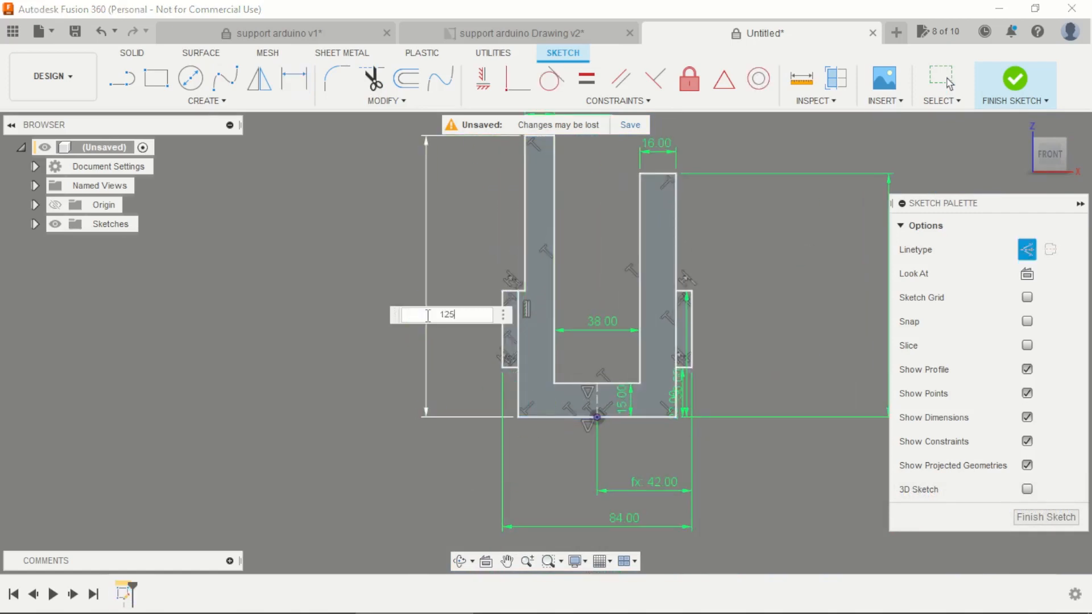
key(Return)
scroll(542, 299, down, 2)
scroll(494, 320, up, 6)
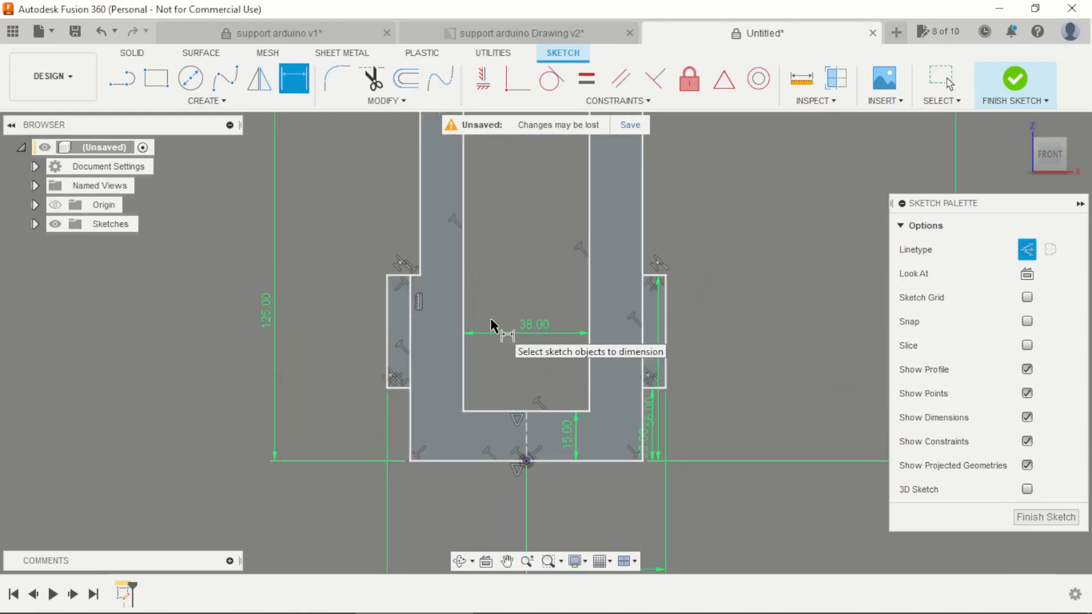
- Break the body's left vertical edge at the left tab and convert the segment bordering the tab to a construction line
key(Escape)
scroll(405, 344, up, 3)
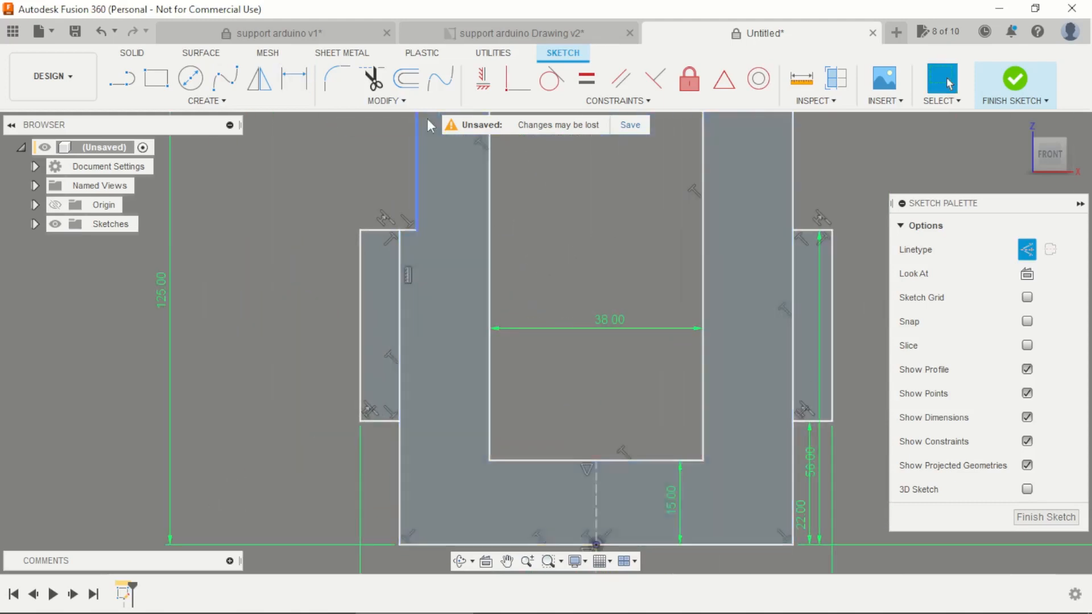
click(386, 100)
click(358, 177)
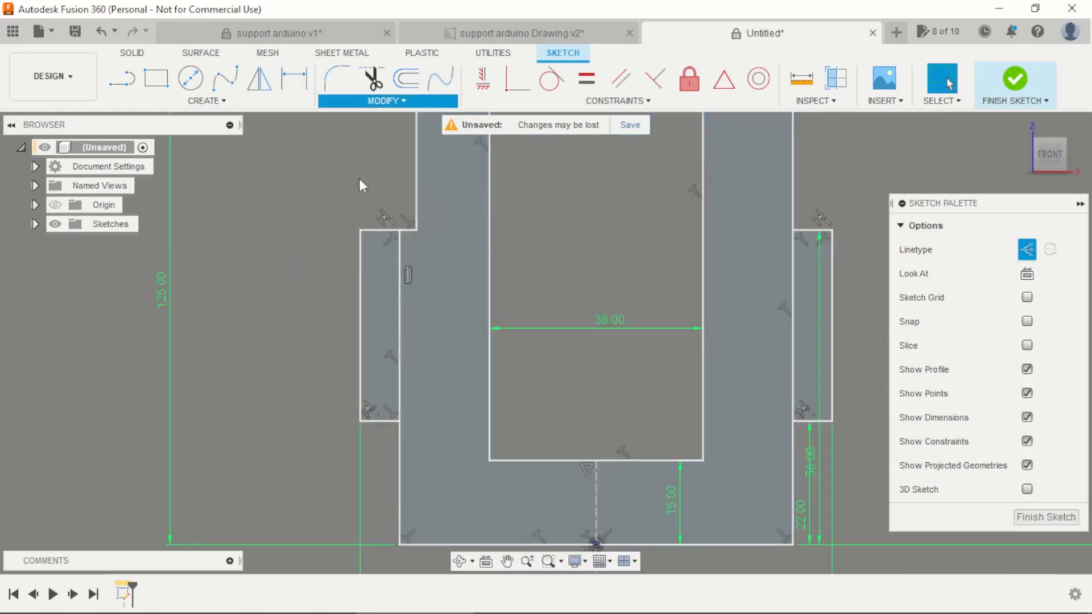
click(398, 346)
key(Escape)
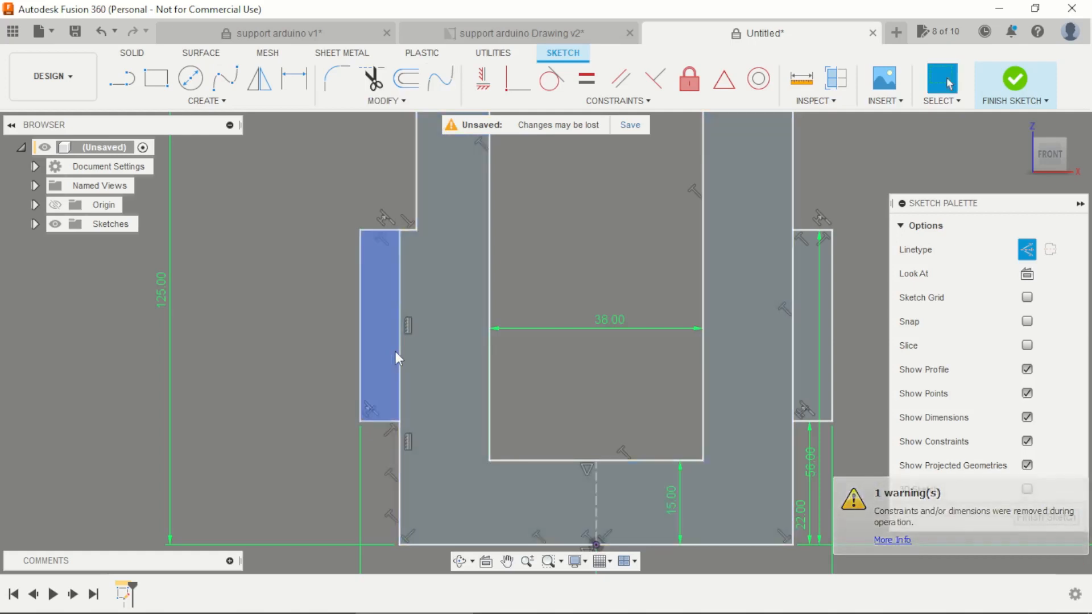
scroll(409, 329, down, 3)
scroll(663, 349, up, 2)
scroll(672, 341, up, 1)
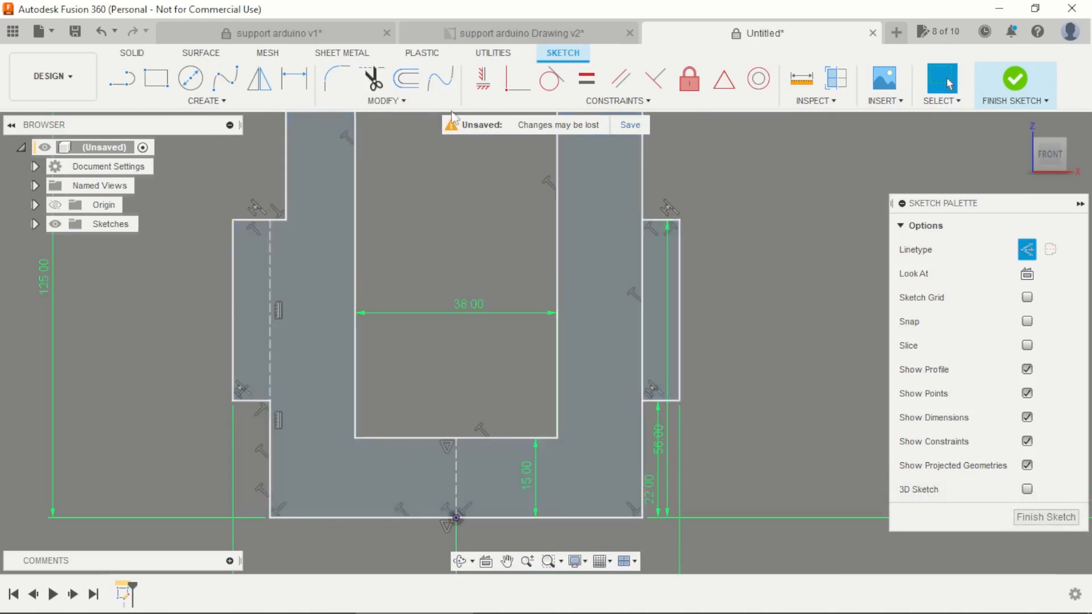
- Break the body's right vertical edge at the right tab and convert the segment bordering the tab to a construction line
click(373, 103)
click(353, 180)
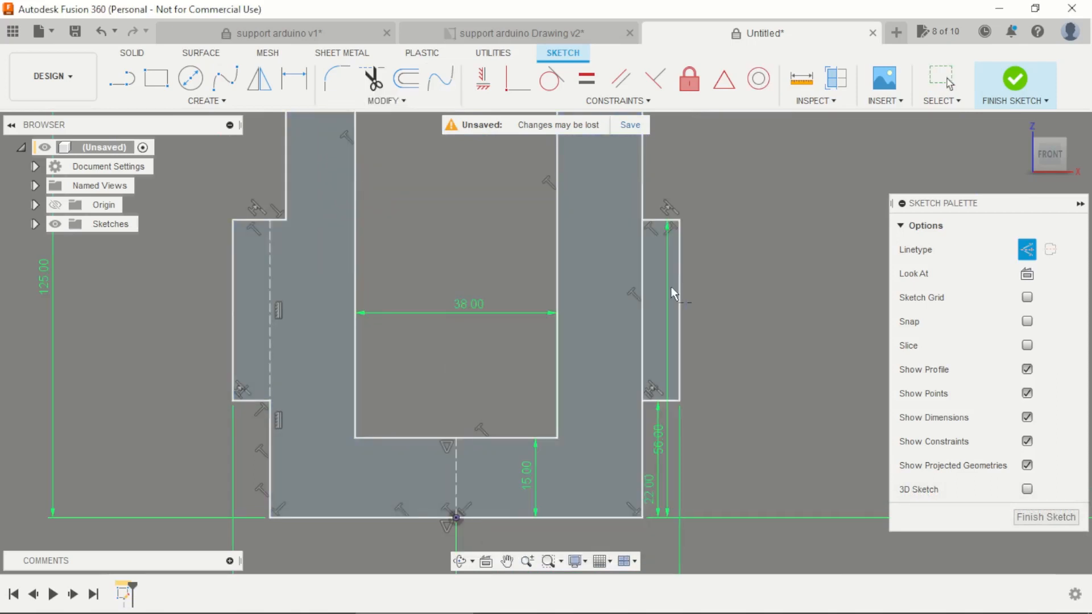
click(642, 278)
key(Escape)
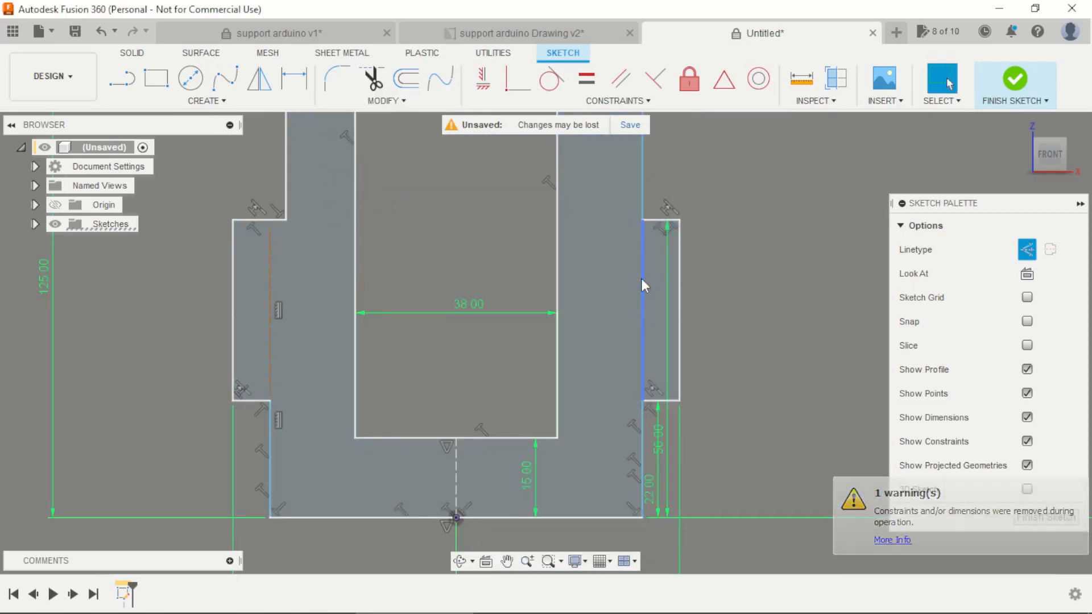
click(642, 277)
key(x)
scroll(695, 279, down, 4)
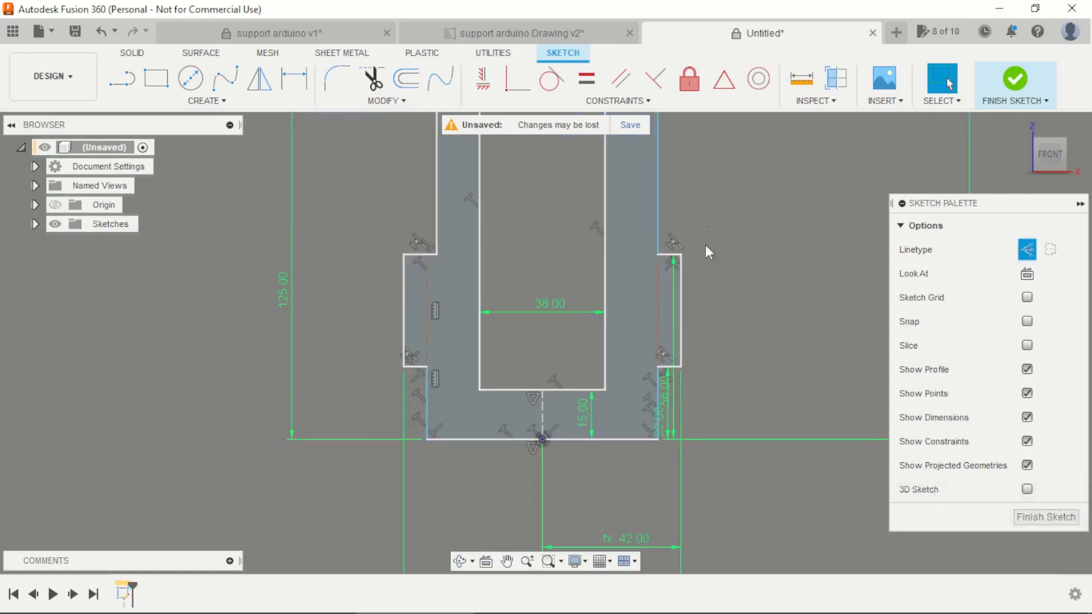
- Move the right arm's lower outer corner to about X 30 mm and constrain the arm's outer edge to be vertical
scroll(655, 185, up, 2)
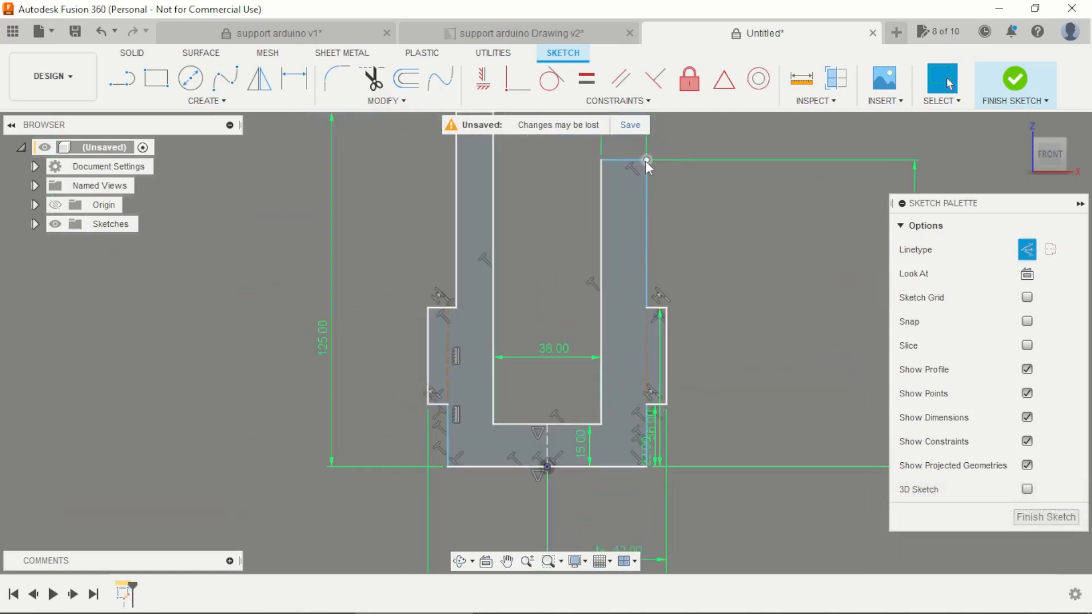
click(646, 160)
mouse_move(648, 309)
mouse_down()
mouse_move(665, 286)
mouse_move(633, 294)
mouse_up()
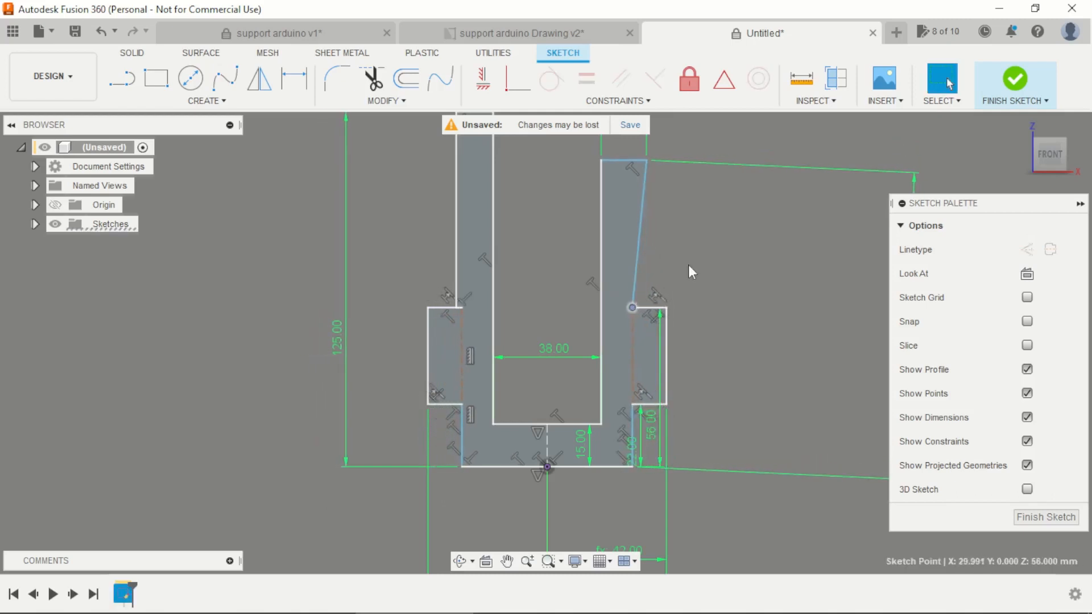
click(482, 80)
click(637, 249)
scroll(695, 250, up, 2)
key(Escape)
scroll(487, 299, down, 2)
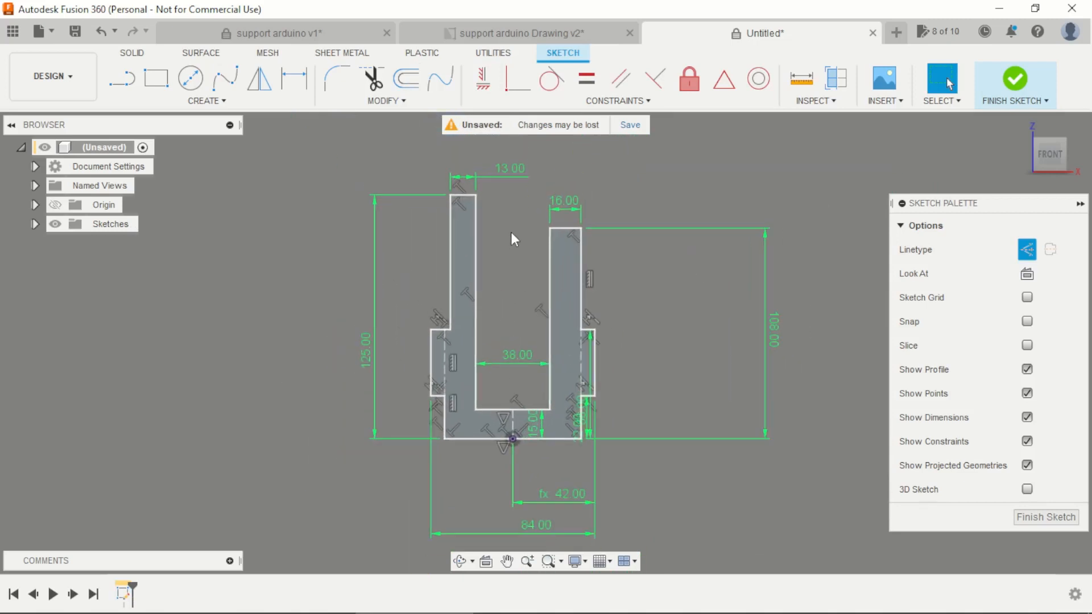
- Sketch two center-diameter circles on the left arm, one about 7 mm in diameter near its upper end and one below it
scroll(511, 240, up, 2)
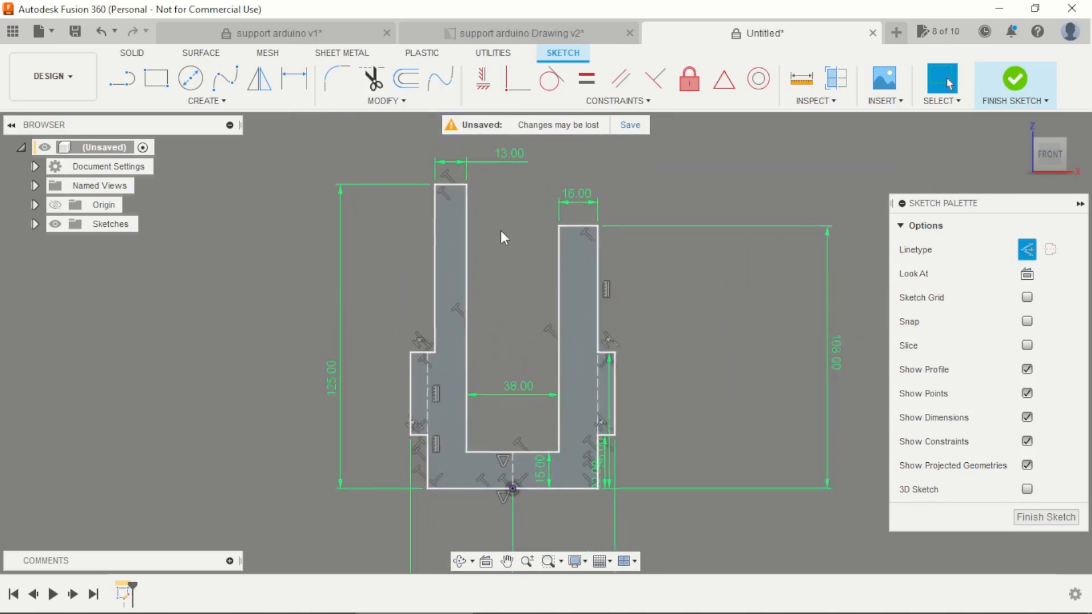
scroll(498, 272, up, 1)
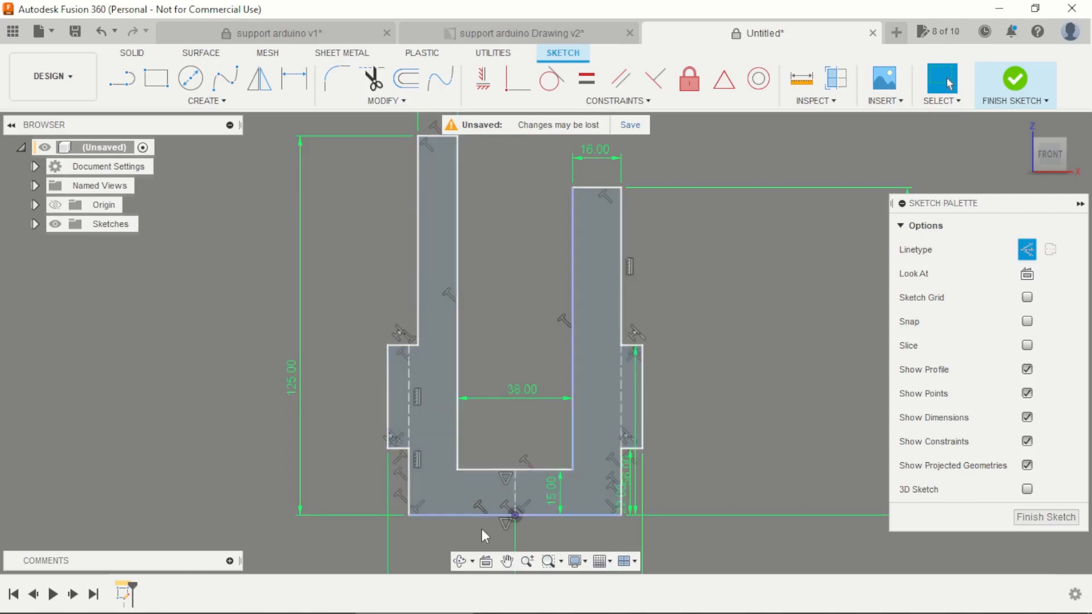
key(alt+Tab)
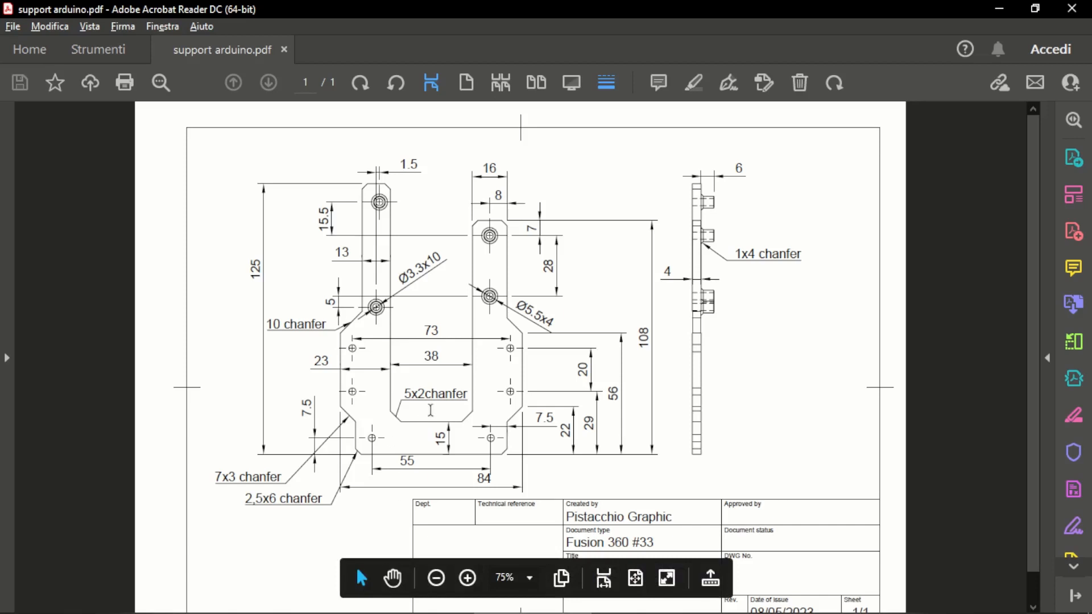
key(alt+Tab)
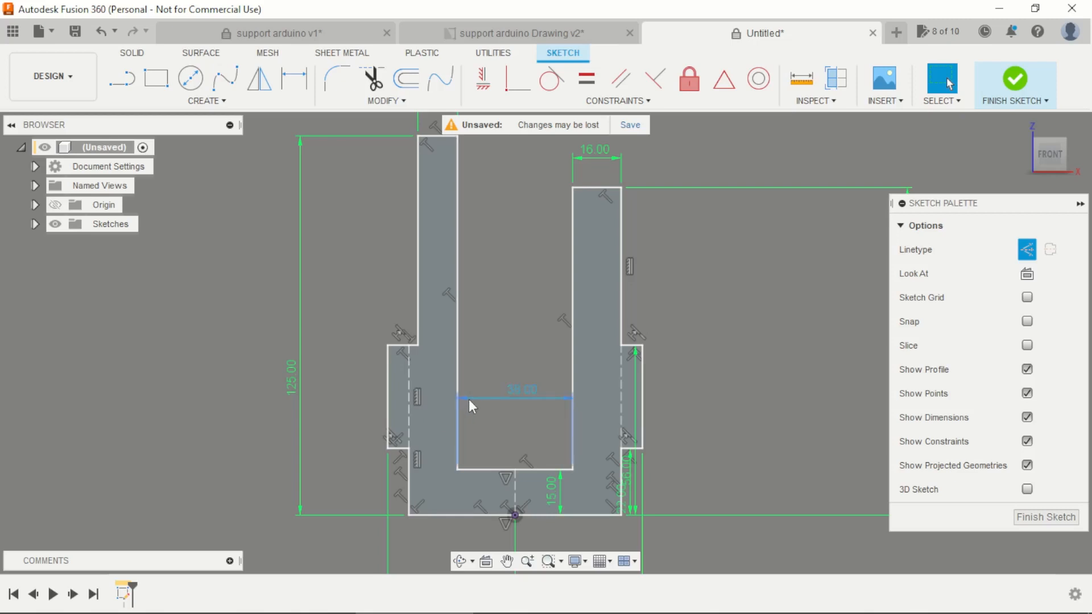
scroll(510, 266, down, 2)
scroll(516, 194, up, 2)
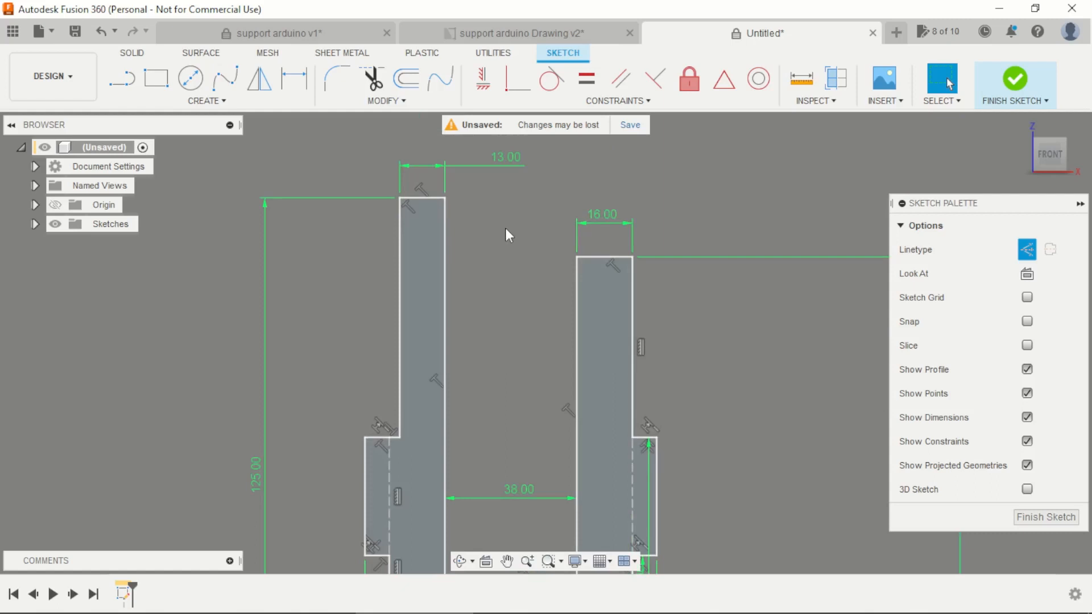
key(c)
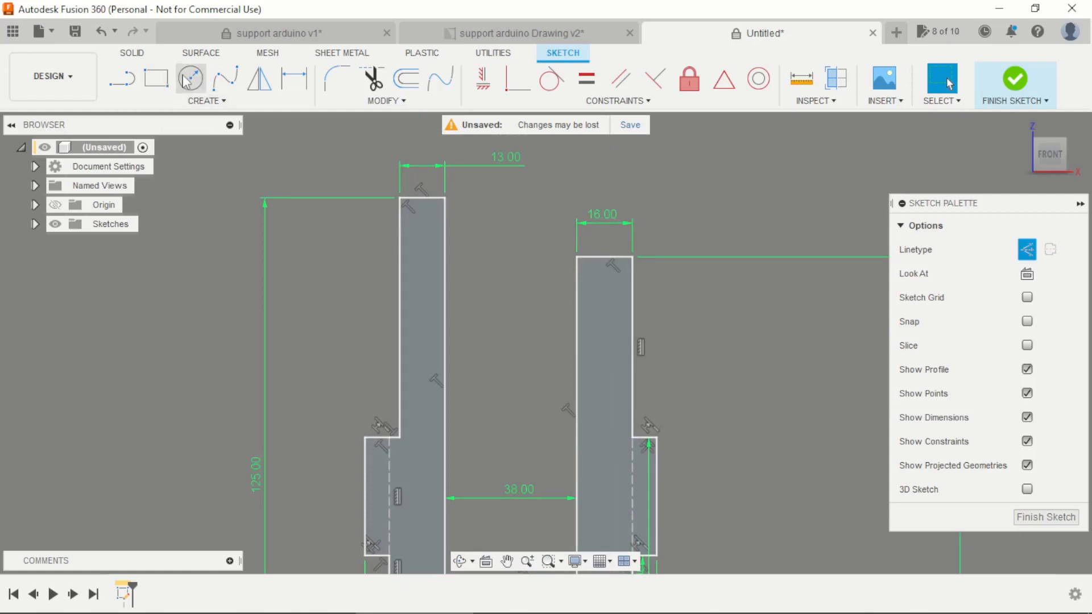
scroll(472, 251, up, 2)
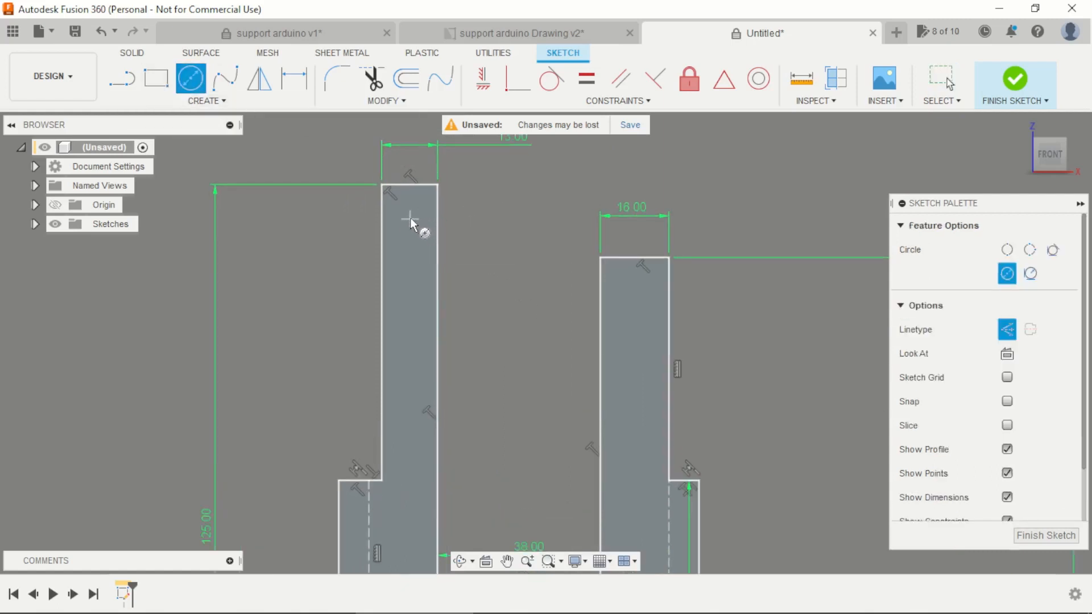
scroll(410, 222, up, 1)
click(408, 220)
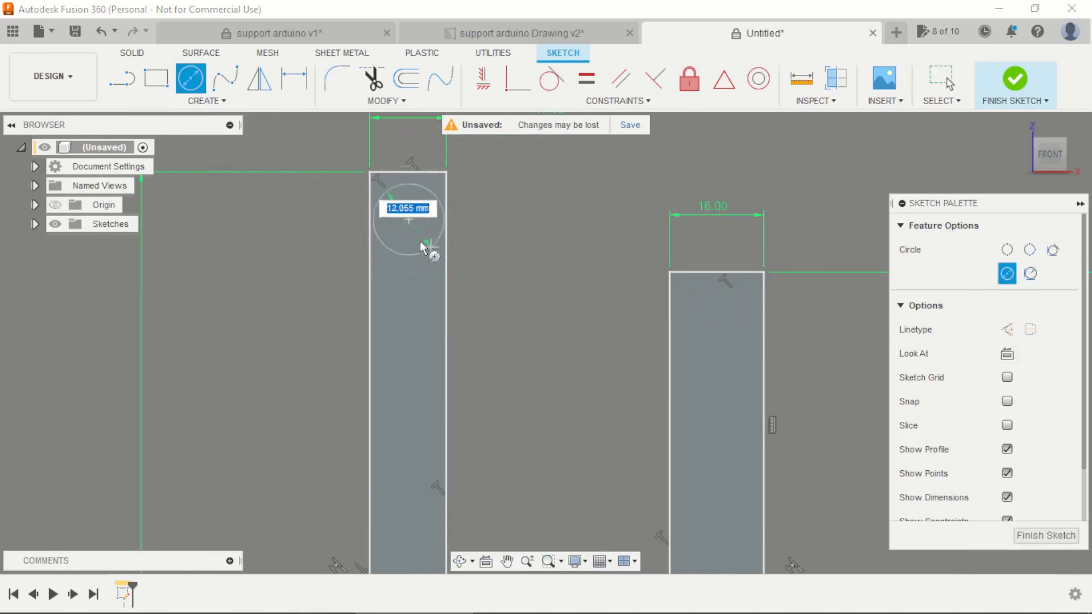
click(430, 223)
scroll(422, 311, down, 1)
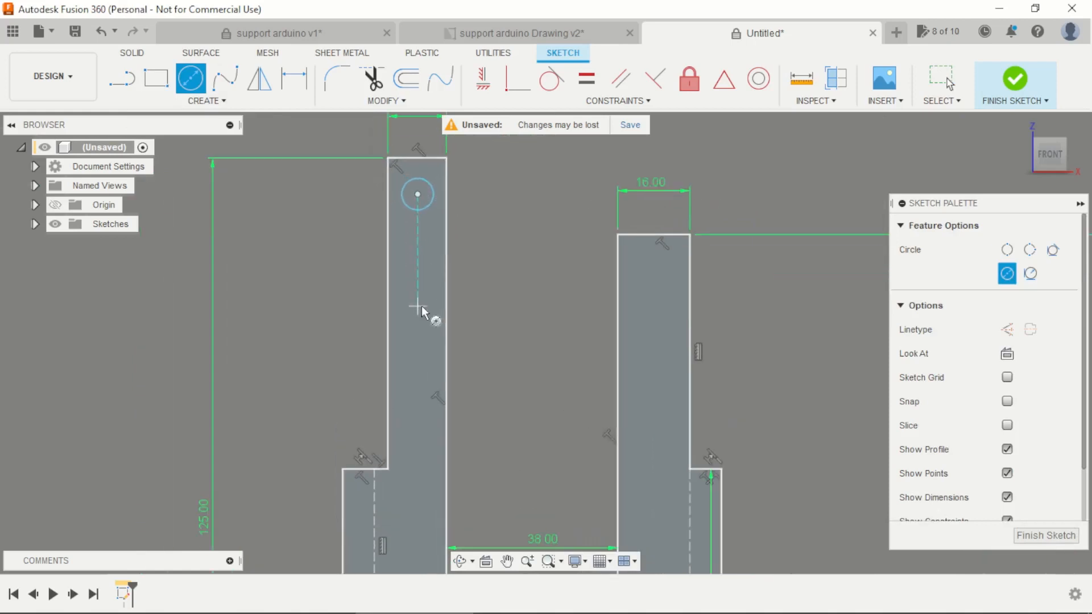
click(431, 316)
click(462, 330)
- Sketch two circles one below the other on the upper part of the right arm
click(665, 269)
click(695, 302)
click(665, 339)
click(705, 384)
- Sketch two small circles level with each other in the bottom crossbar, one on each side of the centerline
scroll(595, 262, down, 2)
scroll(514, 393, up, 5)
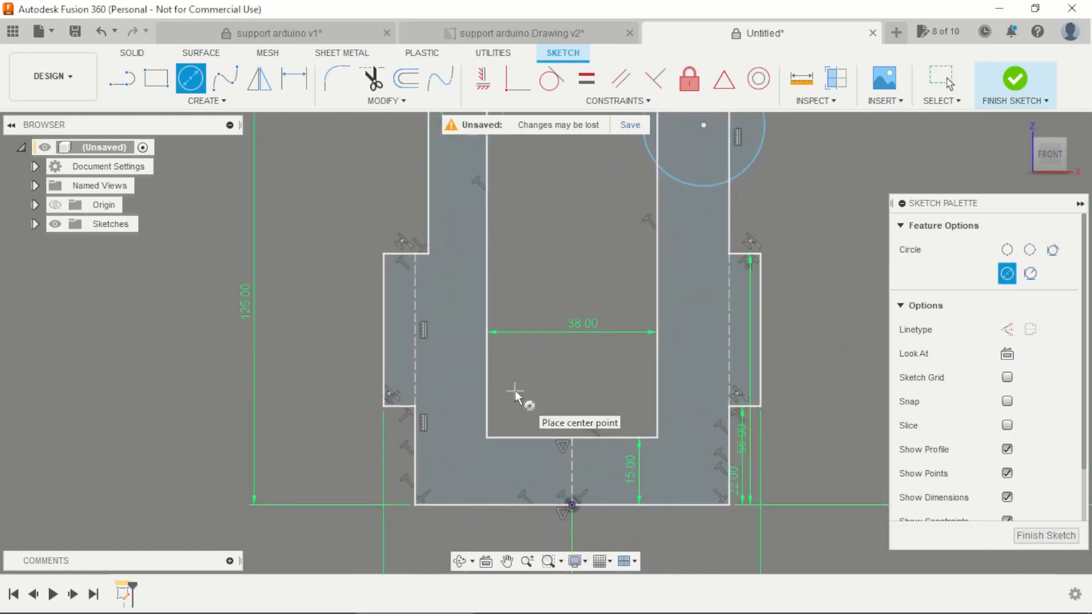
click(483, 463)
click(495, 470)
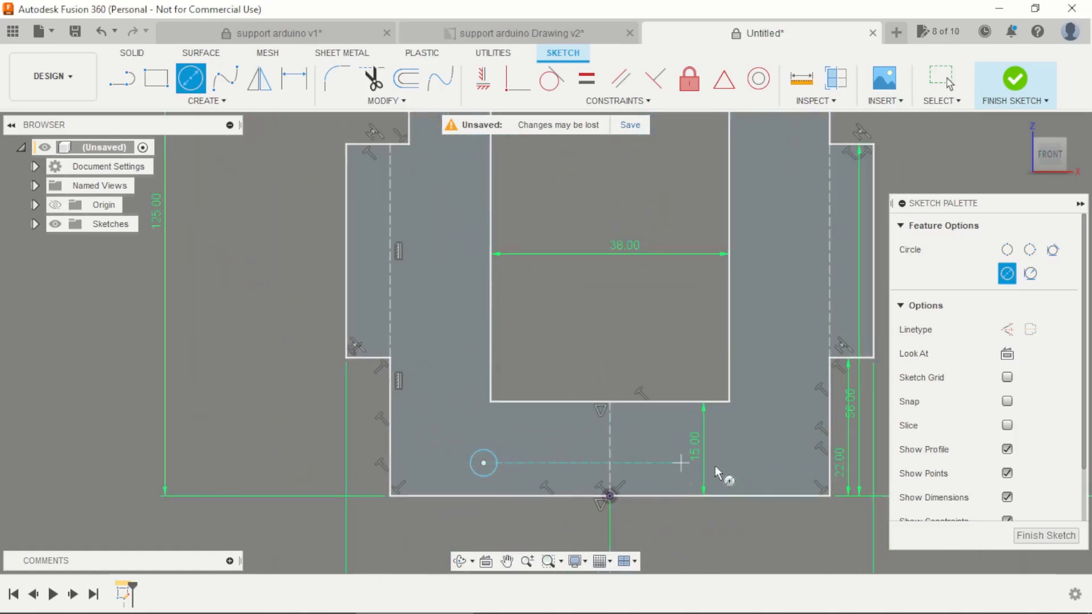
click(752, 463)
click(765, 472)
- Sketch four small circles beside the side tabs, an upper and a lower one on each side of the body
scroll(453, 295, down, 2)
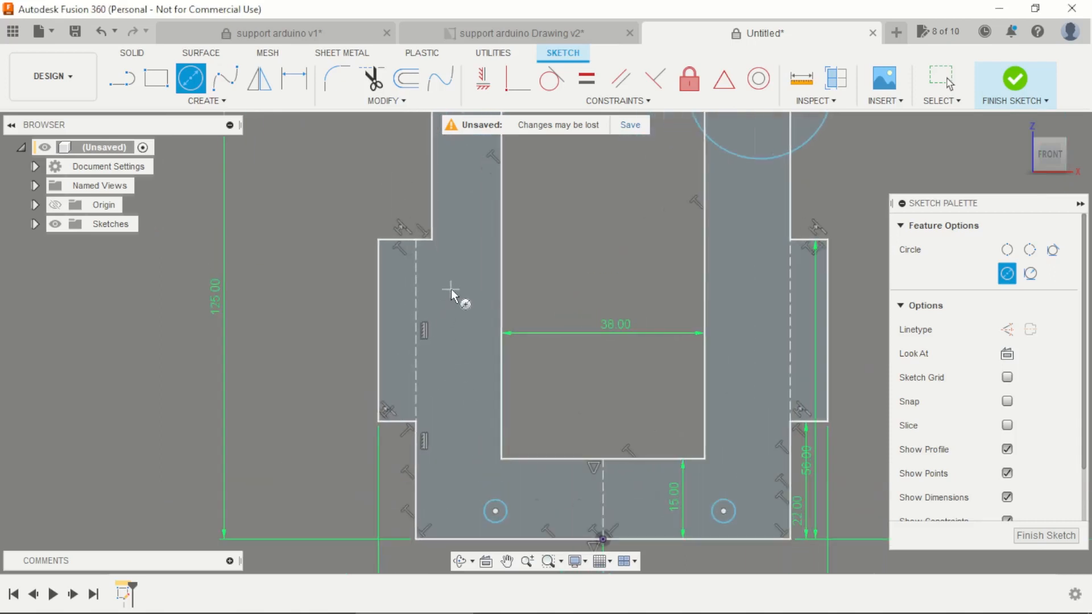
click(433, 294)
click(448, 312)
click(442, 391)
click(453, 402)
click(777, 391)
click(783, 398)
click(766, 281)
click(778, 304)
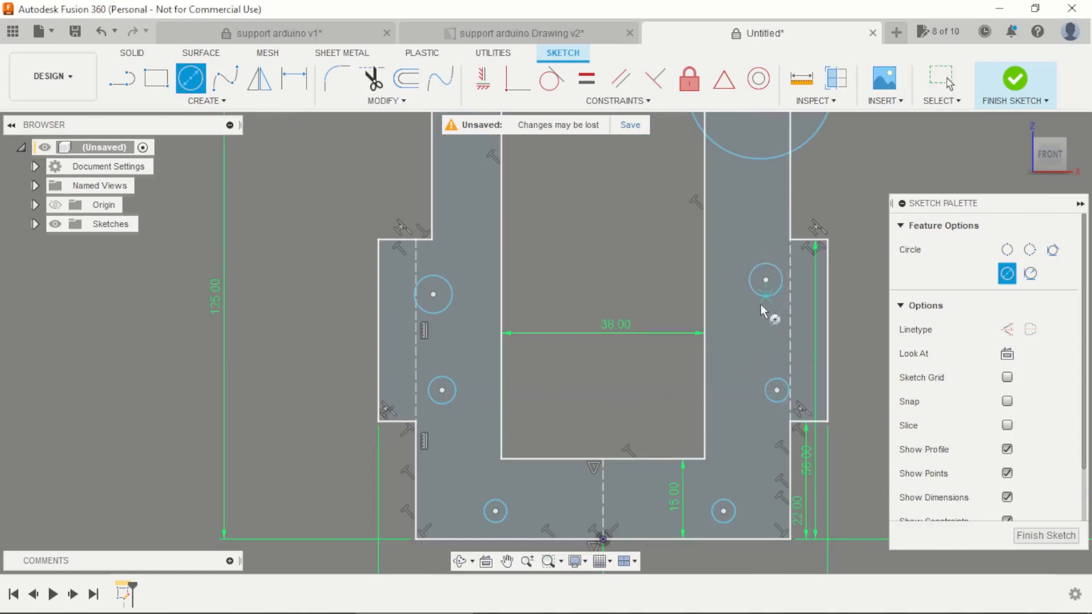
scroll(845, 227, down, 3)
scroll(794, 233, up, 2)
key(Escape)
- Apply an Equal constraint to the four arm circles and the upper circle beside the left tab
scroll(643, 172, down, 3)
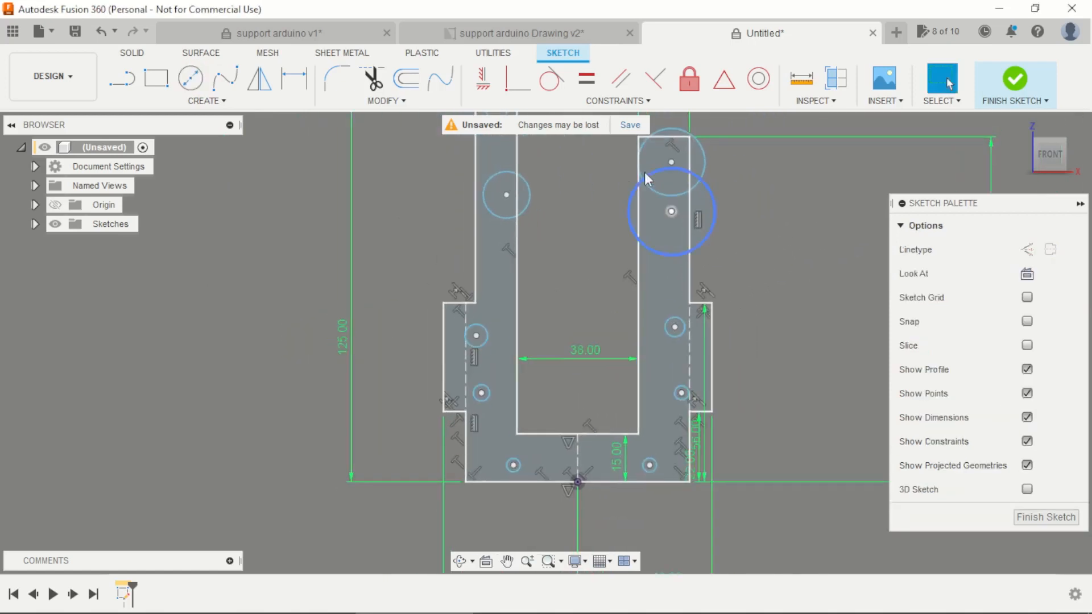
scroll(538, 172, up, 1)
click(493, 170)
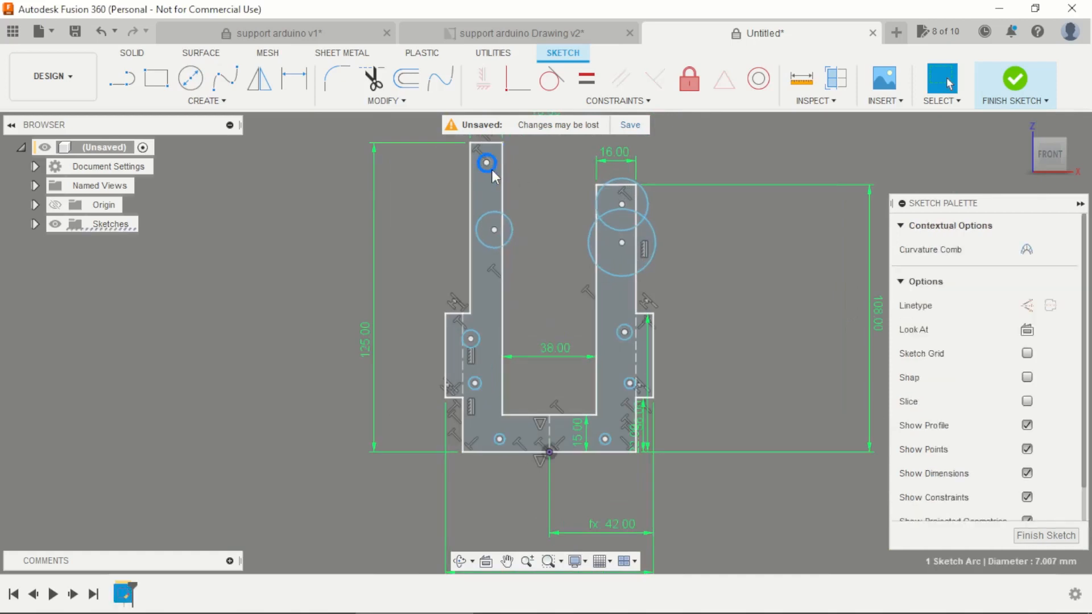
ctrl+click(648, 222)
ctrl+click(654, 233)
ctrl+click(512, 236)
ctrl+click(480, 340)
ctrl+click(481, 387)
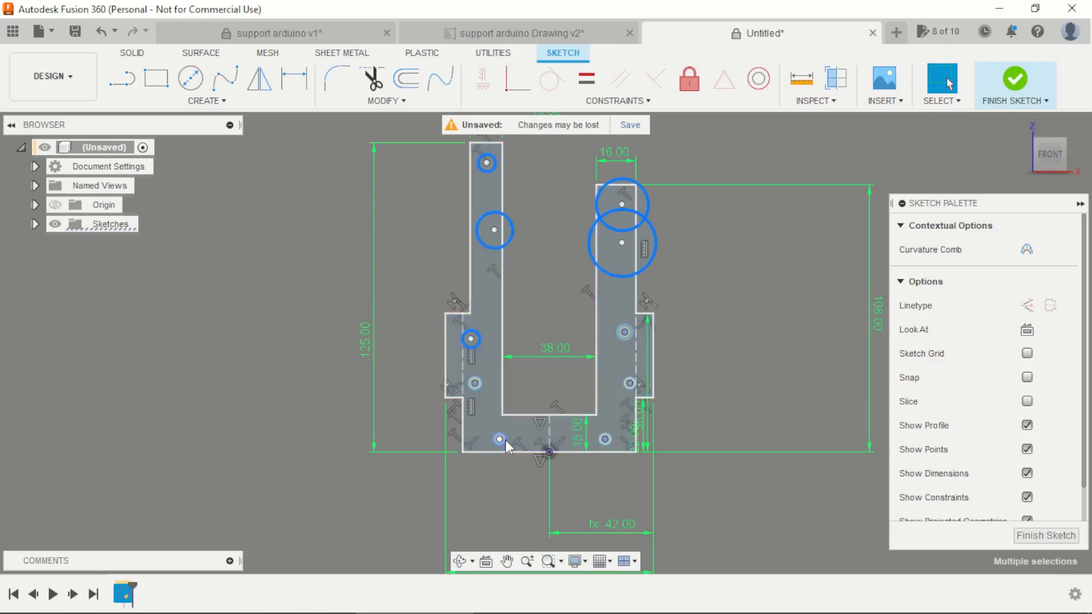
click(592, 83)
scroll(563, 159, up, 4)
key(Escape)
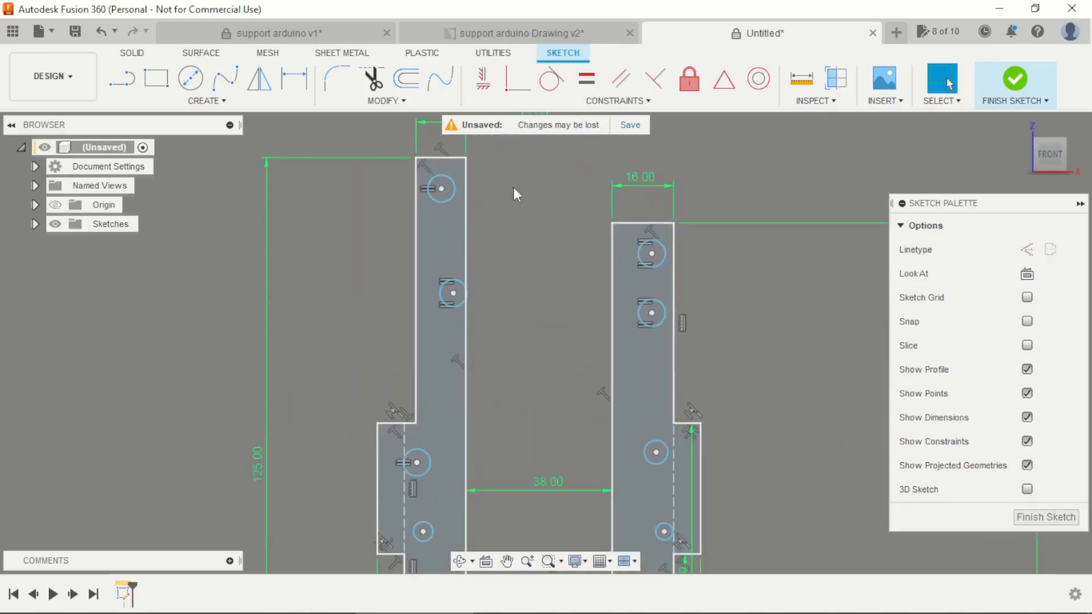
- Dimension the left arm's upper circle to a diameter of 3.3 mm
key(d)
click(446, 199)
click(387, 217)
text(3,3)
key(Return)
scroll(482, 192, down, 2)
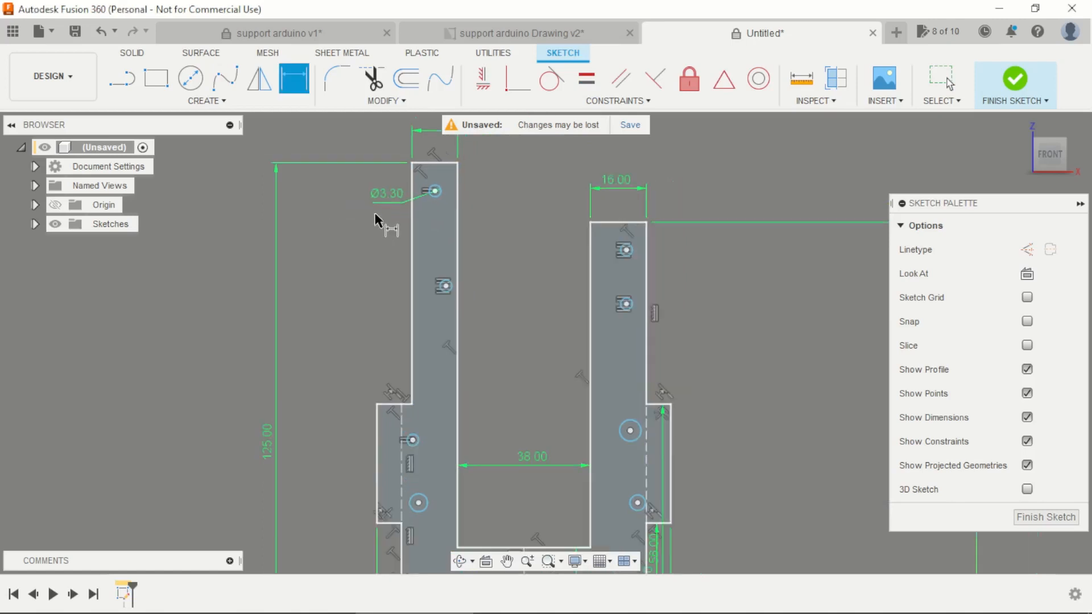
scroll(640, 222, up, 5)
key(Escape)
- Draw a short vertical construction line down from the midpoint of the right arm's top edge
key(l)
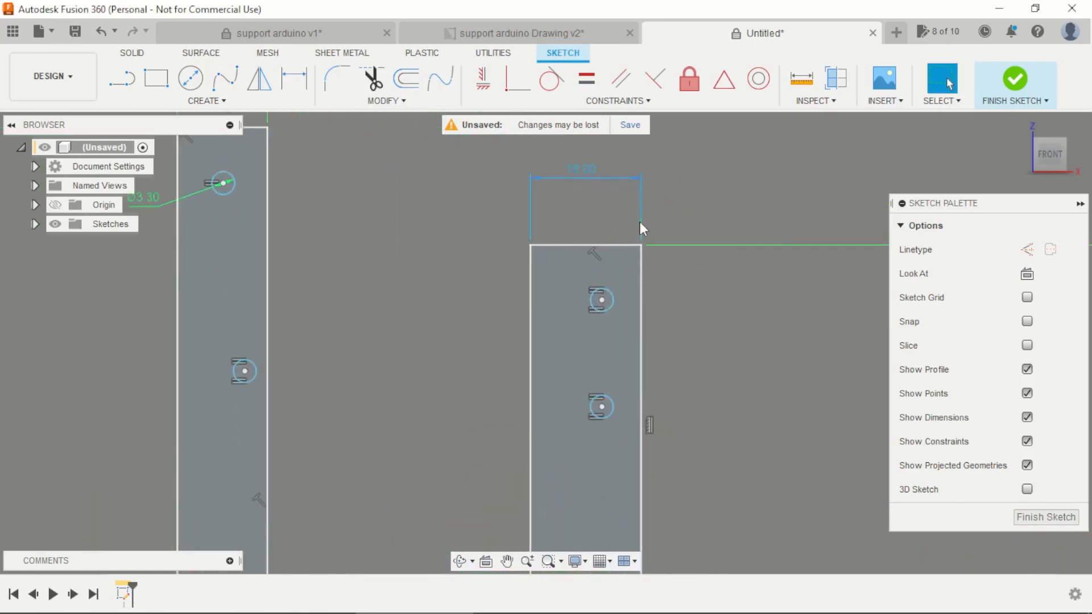
scroll(509, 267, up, 1)
click(604, 233)
click(604, 336)
key(Escape)
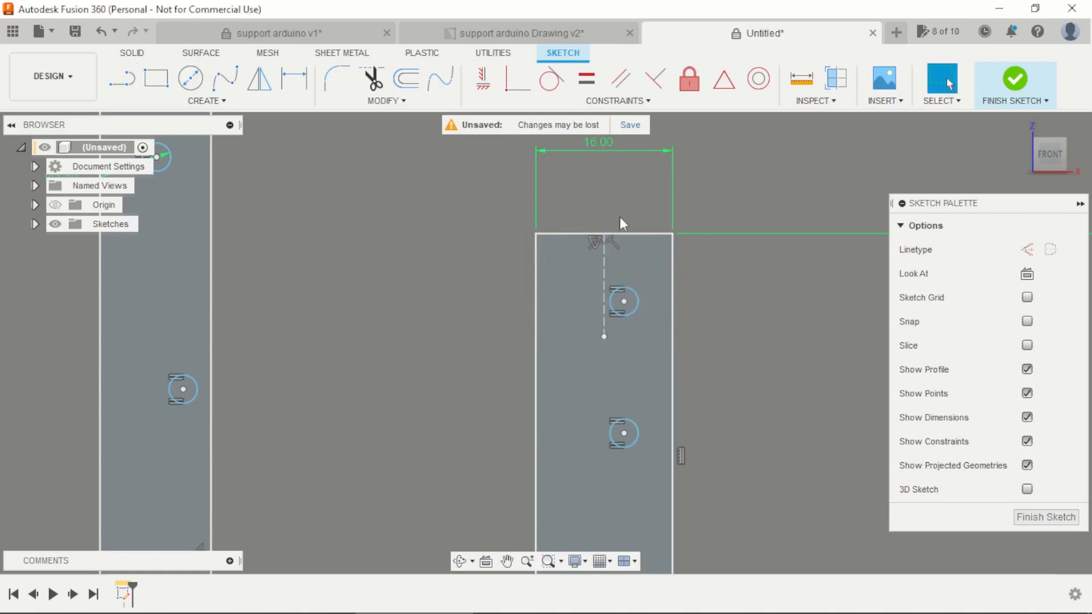
- Make the center of the right arm's upper circle coincident with the lower endpoint of the construction line
scroll(755, 186, down, 2)
scroll(819, 202, up, 4)
click(517, 79)
click(555, 320)
click(530, 363)
scroll(568, 319, down, 2)
scroll(573, 299, up, 2)
key(Escape)
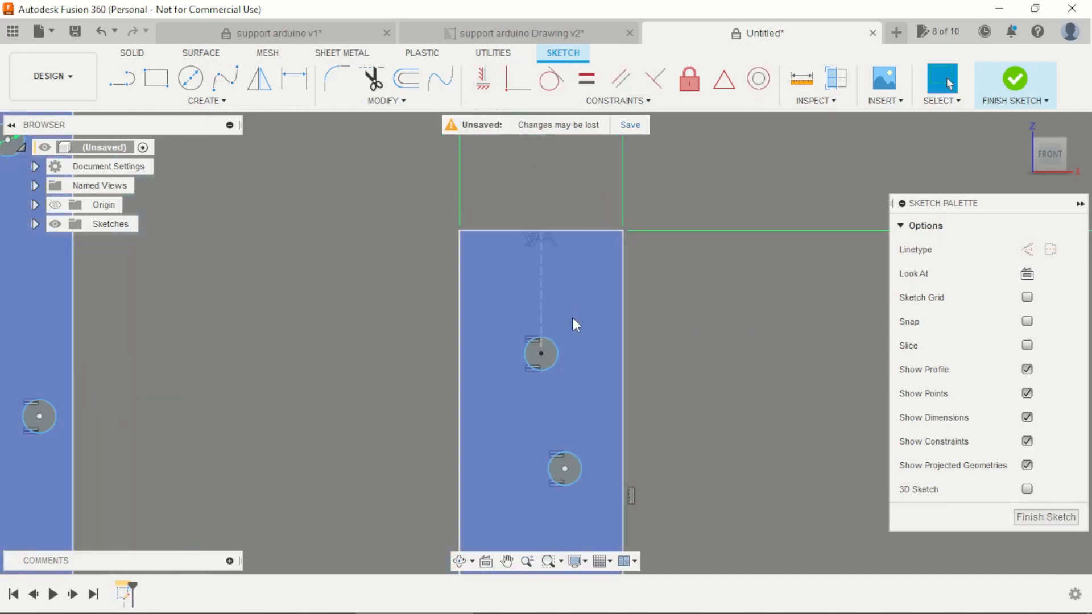
- Dimension the distance from the right arm's top edge to its upper hole's center as 7 mm, following the PDF drawing
key(d)
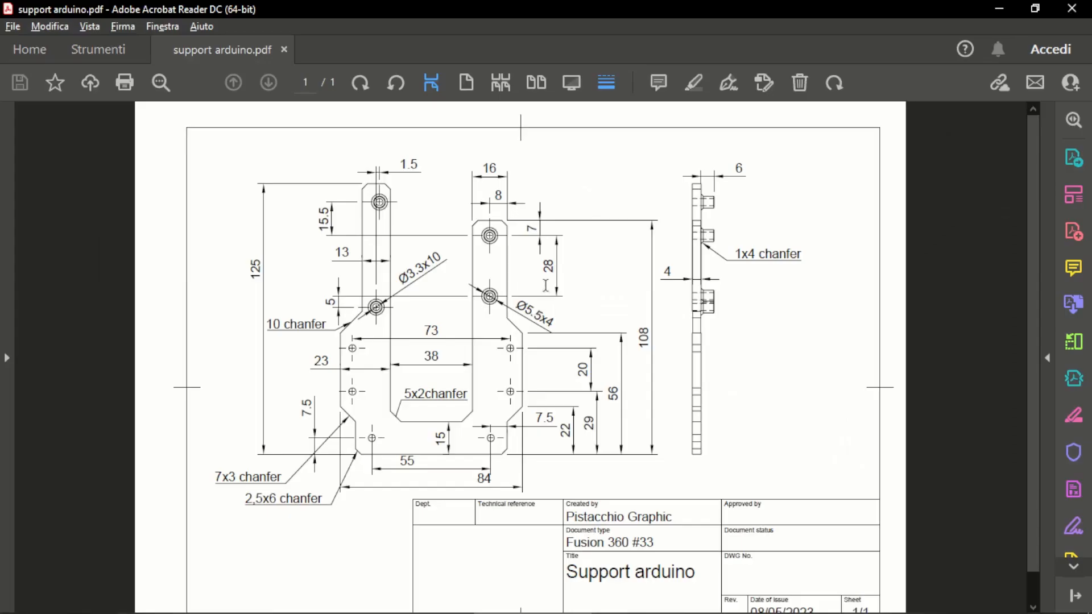
key(alt+Tab)
click(539, 276)
click(717, 302)
text(7)
key(Return)
- Align the centers of the right arm's two circles with a Vertical constraint
scroll(724, 305, down, 3)
scroll(677, 353, up, 3)
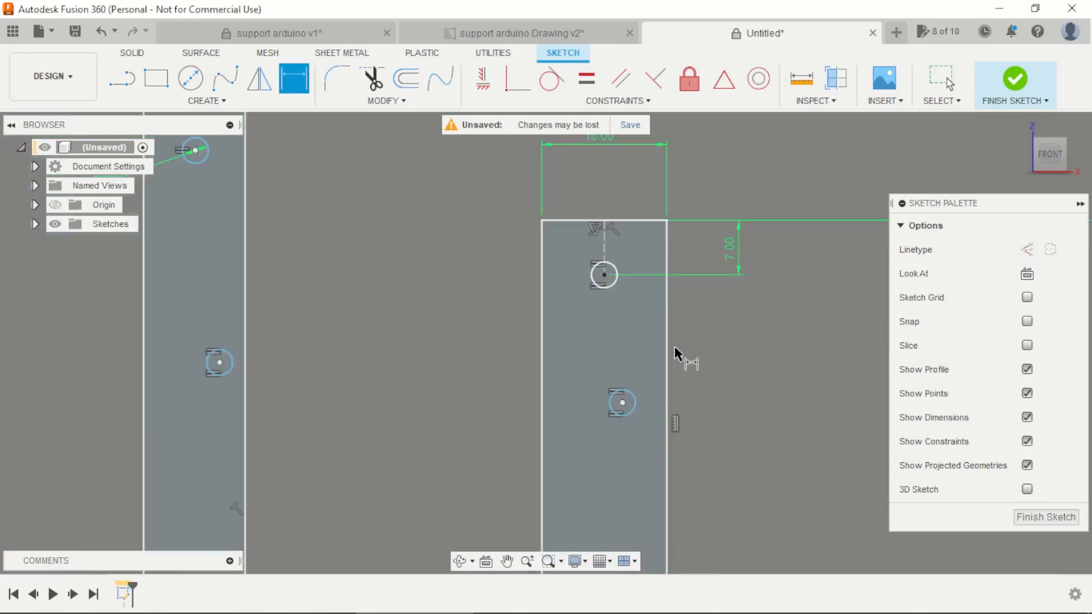
click(483, 78)
click(594, 265)
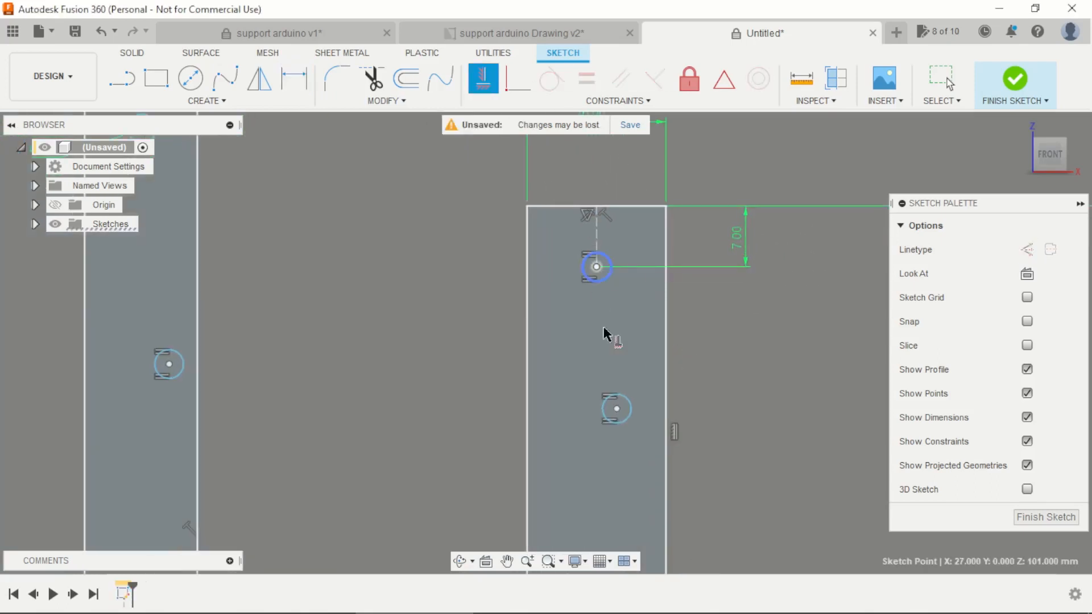
click(616, 409)
key(Escape)
- Dimension the vertical spacing between the right arm's two hole centers as 28 mm, following the PDF drawing
key(alt+Tab)
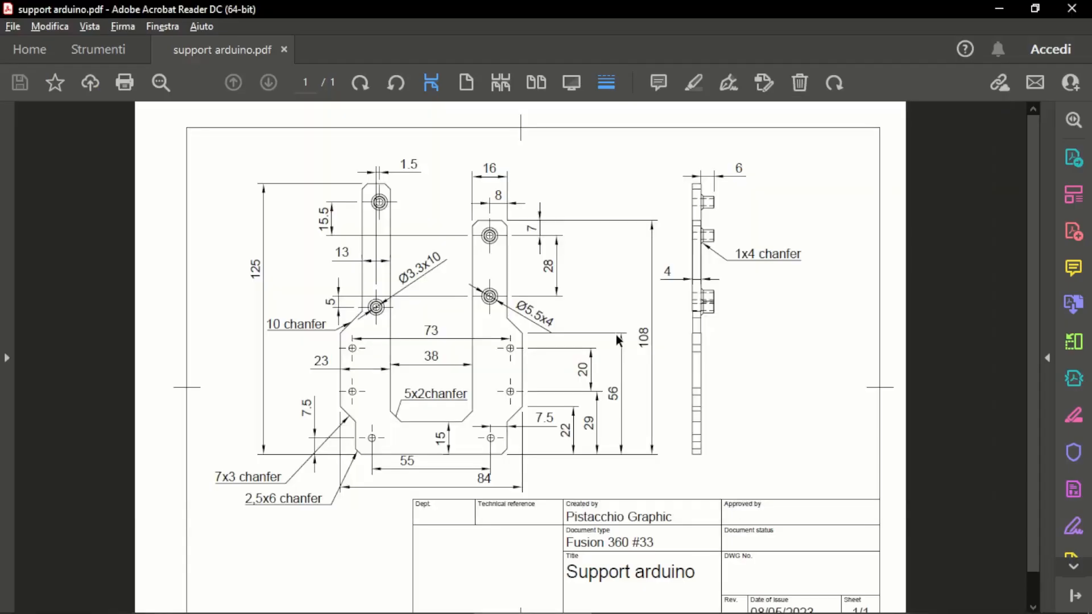
key(alt+Tab)
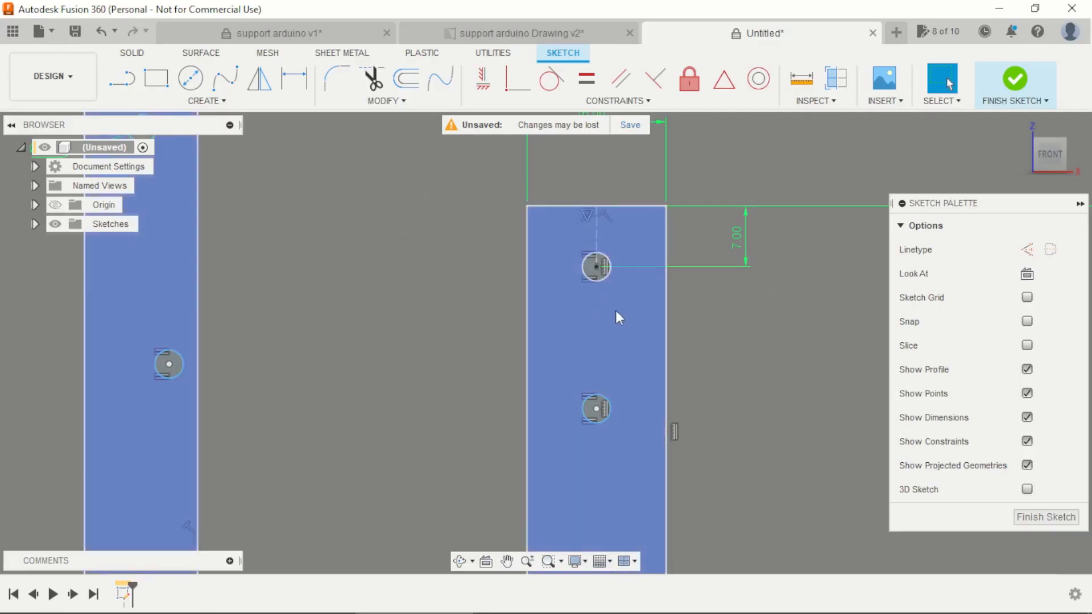
click(597, 410)
click(596, 268)
click(745, 327)
text(28)
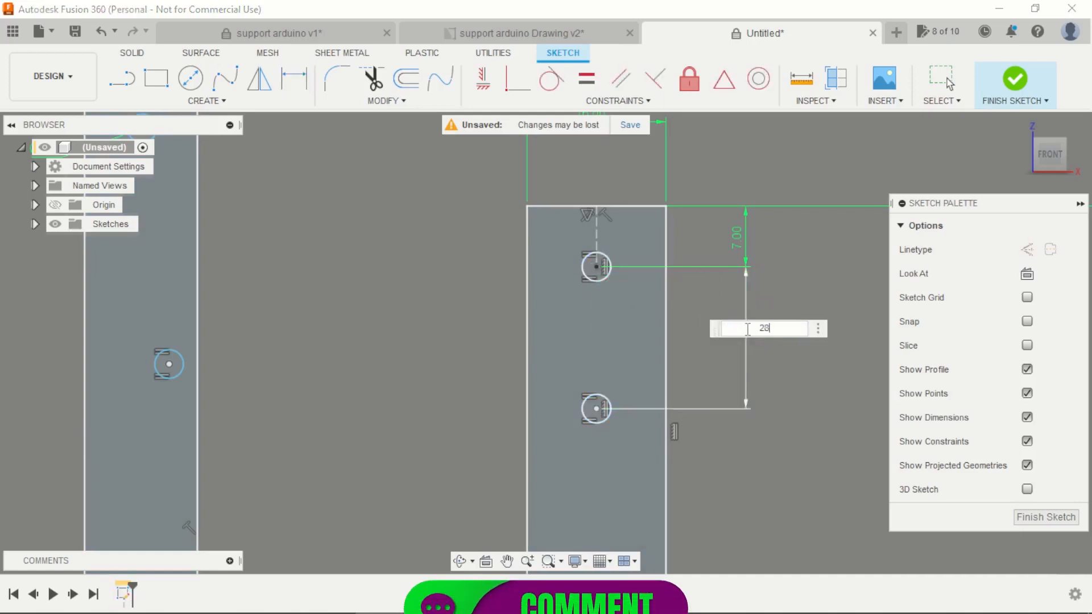
key(Return)
- Dimension the vertical distance between the upper hole centers of the left and right arms as 15.5 mm
scroll(739, 315, down, 5)
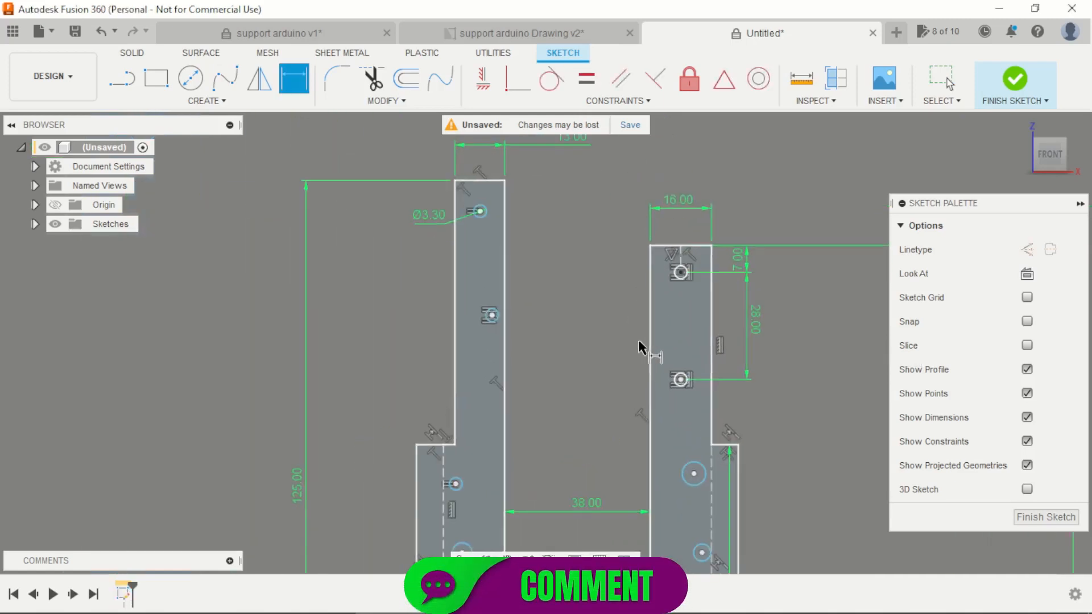
key(alt+Tab)
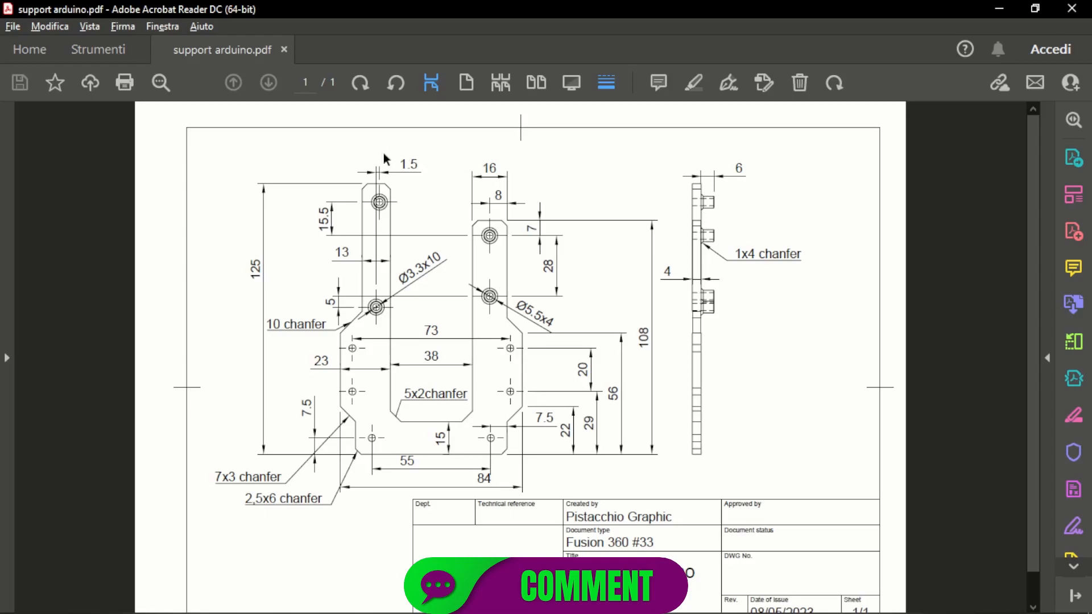
key(alt+Tab)
key(alt+Tab)
key(alt+Tab)
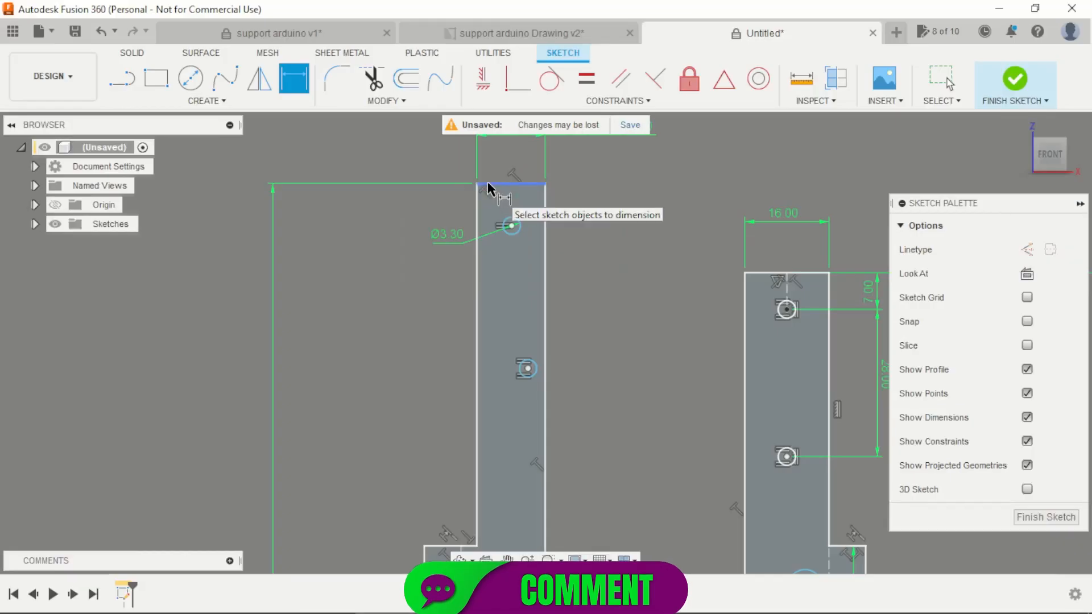
click(511, 226)
click(786, 310)
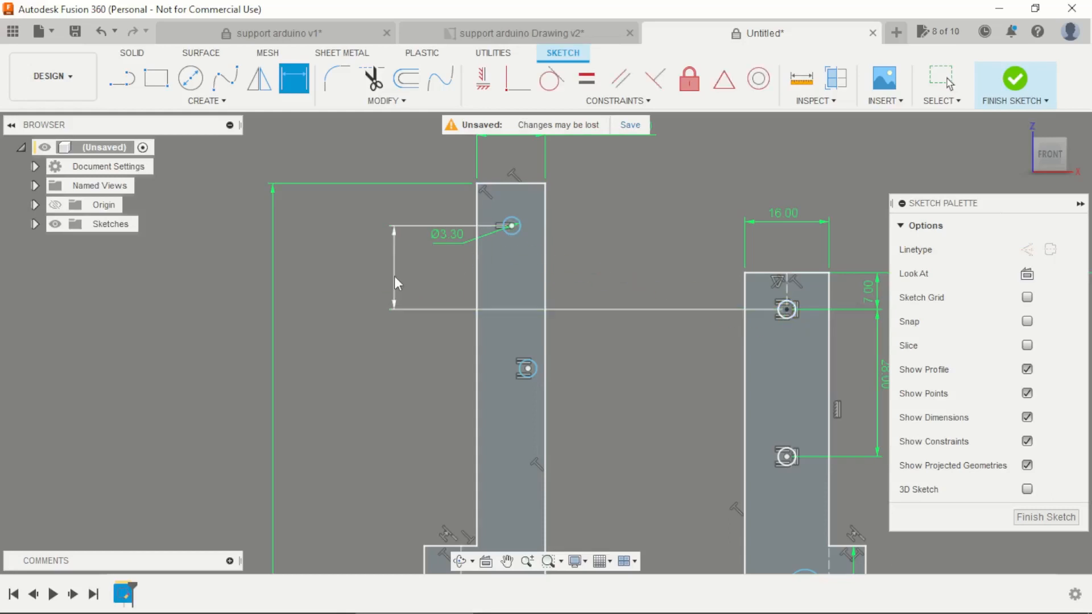
click(395, 277)
text(15.5)
key(Return)
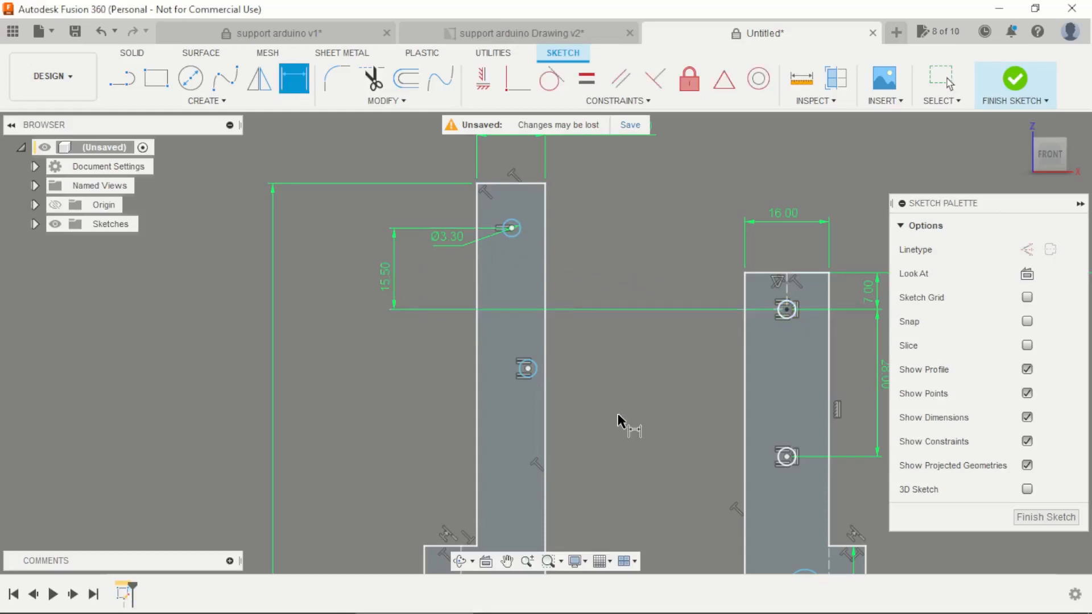
- Dimension the horizontal offset between the left arm's two hole centers as 1.5 mm, following the PDF drawing
key(alt+Tab)
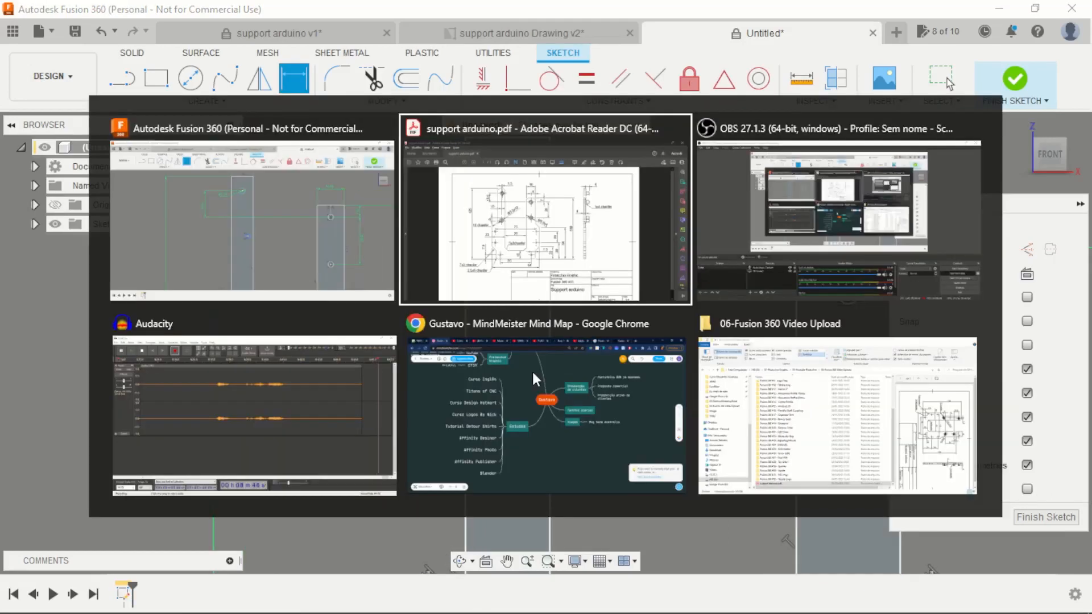
key(alt+Tab)
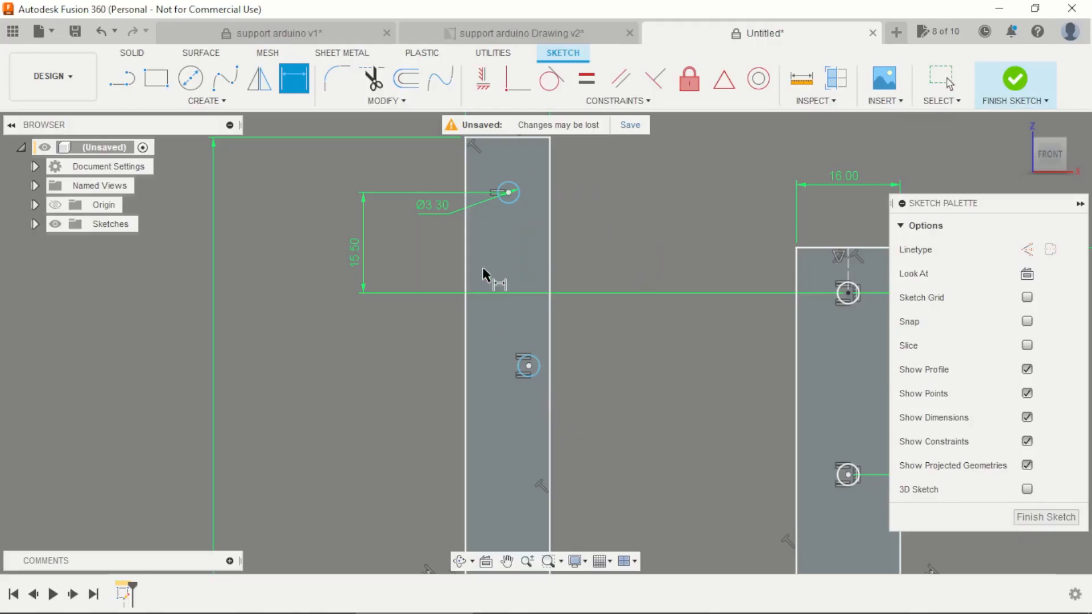
scroll(528, 455, down, 1)
scroll(526, 298, up, 1)
key(Escape)
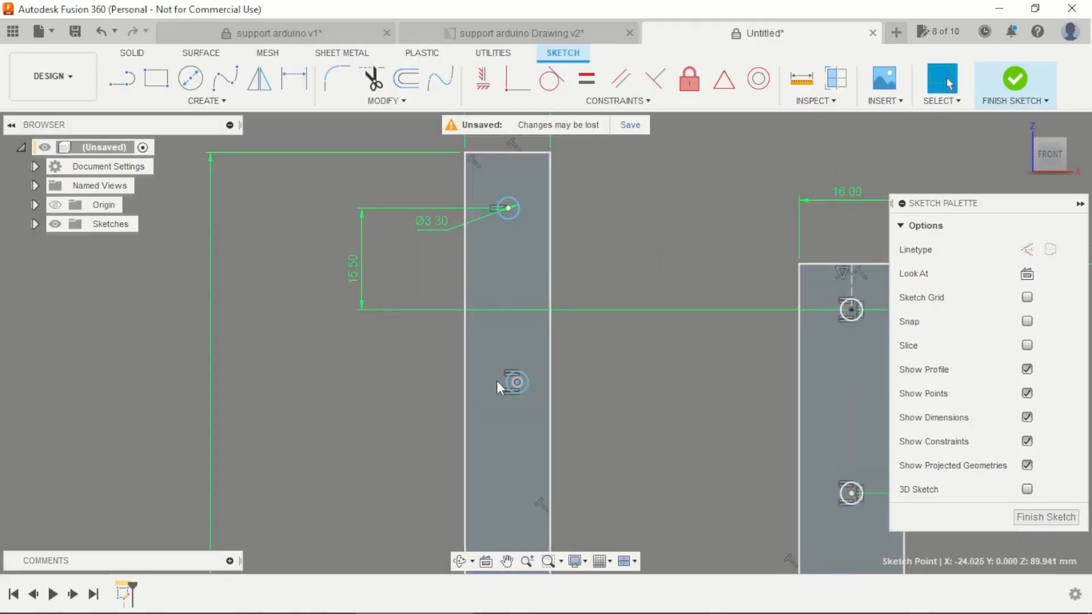
key(d)
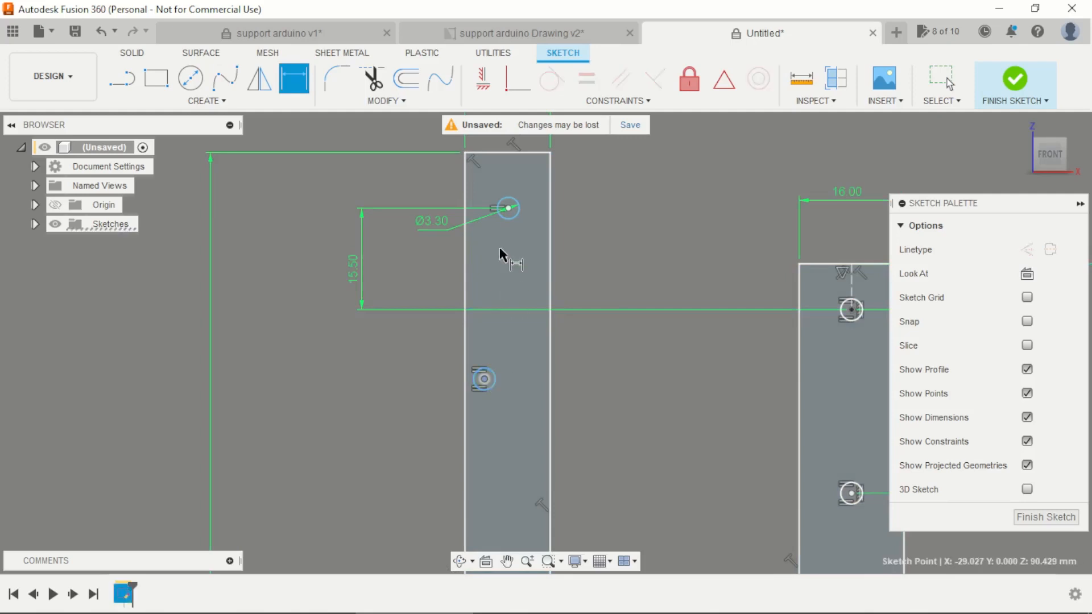
click(509, 210)
scroll(501, 214, down, 2)
scroll(500, 182, up, 2)
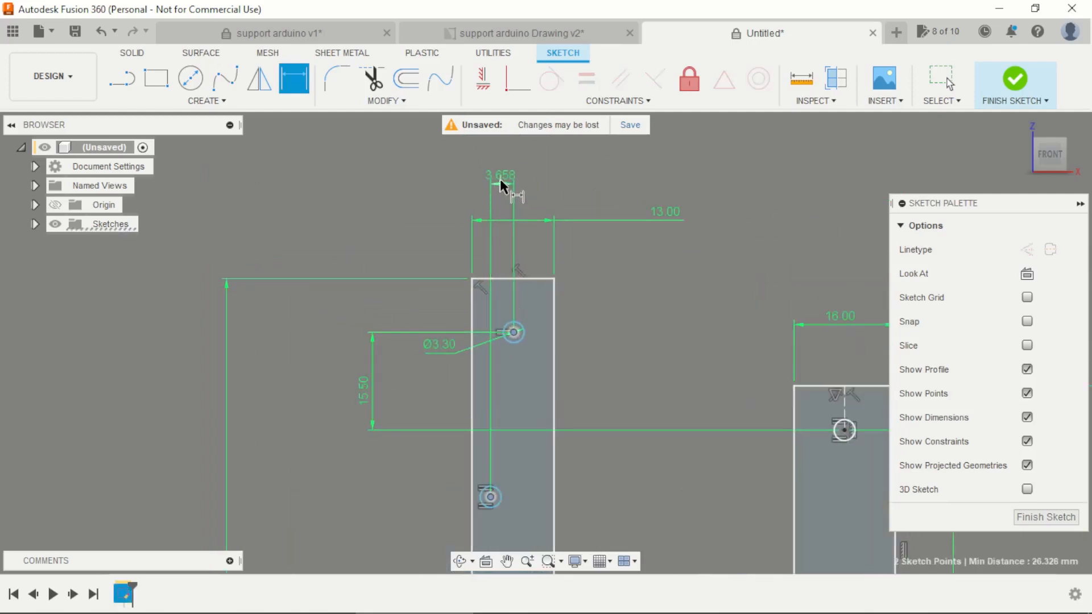
click(503, 176)
text(1.5)
key(Return)
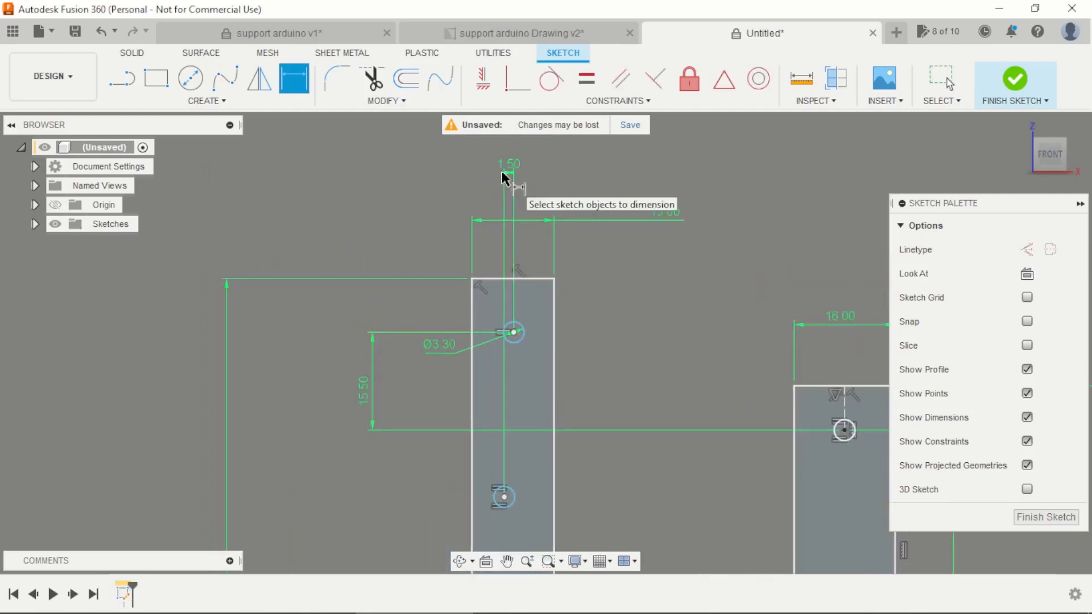
- Move the left arm's lower hole below the right arm's lower hole and dimension their vertical distance as 5 mm, following the PDF drawing
scroll(515, 191, down, 3)
key(alt+Tab)
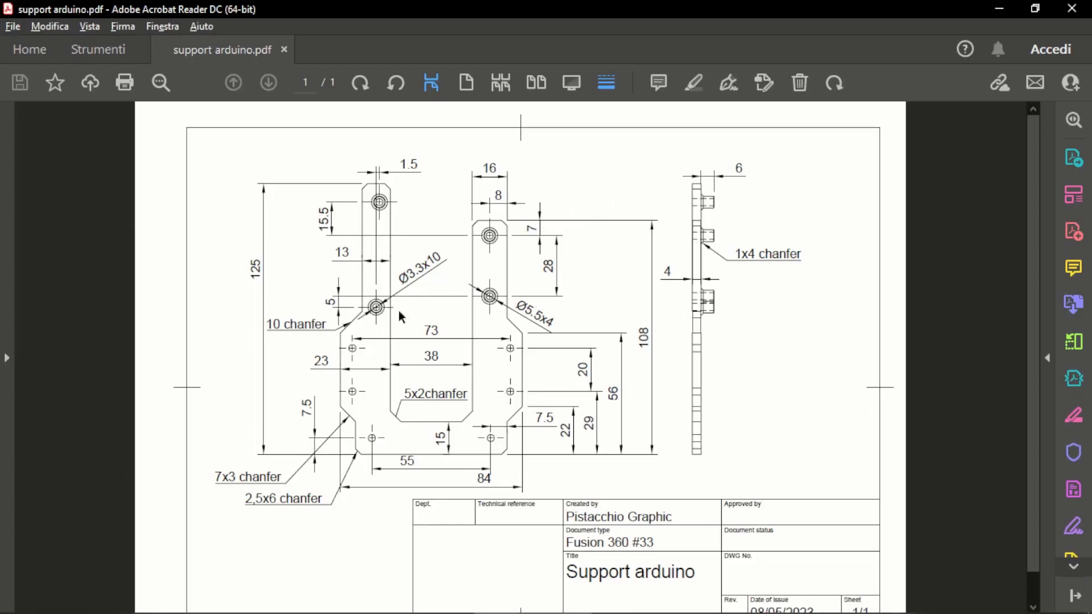
key(alt+Tab)
scroll(402, 316, up, 2)
scroll(502, 354, up, 1)
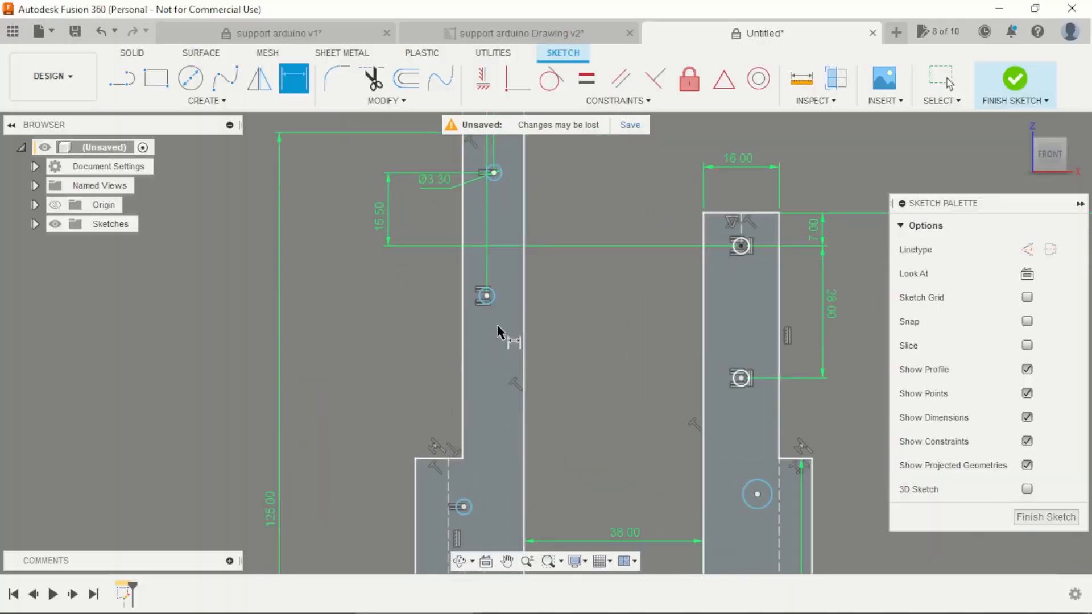
key(Escape)
drag(489, 298, 489, 407)
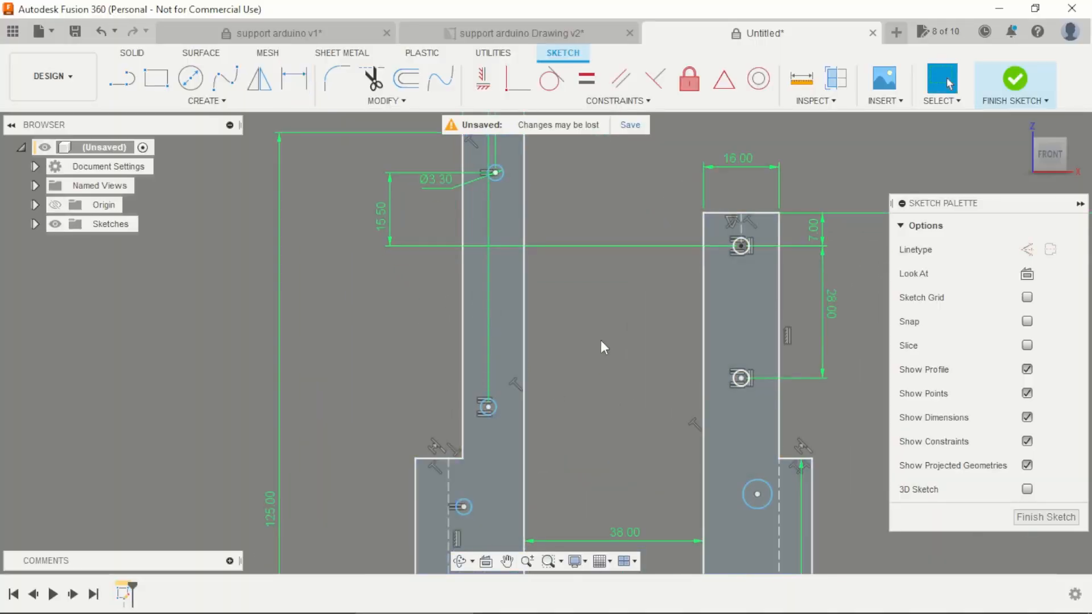
key(d)
click(741, 379)
click(488, 408)
click(382, 390)
text(5)
key(Return)
scroll(477, 304, down, 3)
scroll(515, 358, up, 1)
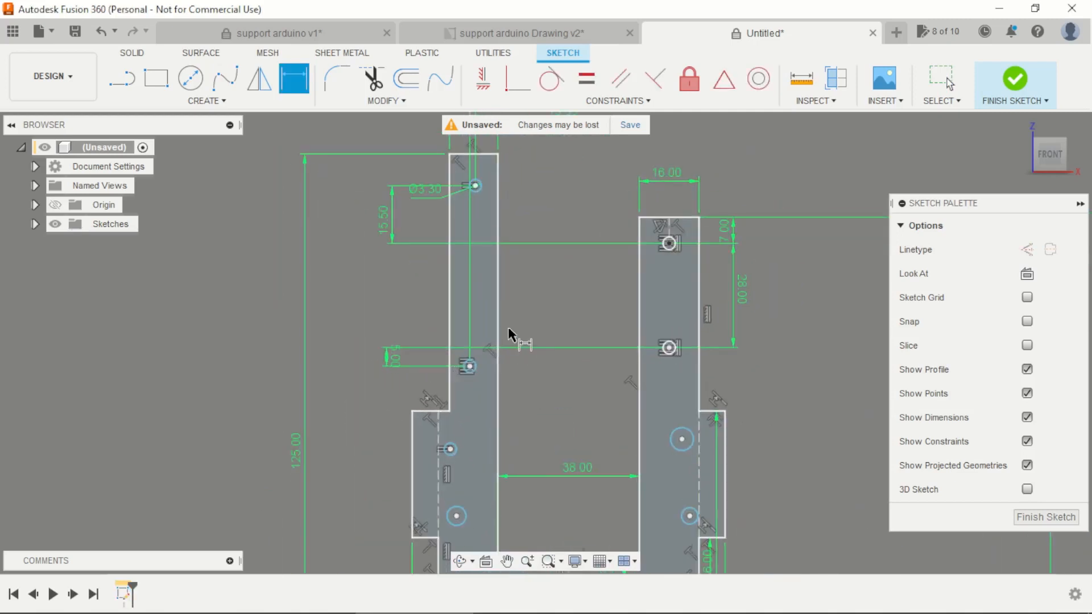
- Dimension the horizontal distance between the upper hole centers of both arms as 51 mm, following the support arduino v1 sketch
scroll(509, 342, up, 1)
scroll(523, 330, down, 3)
key(alt+Tab)
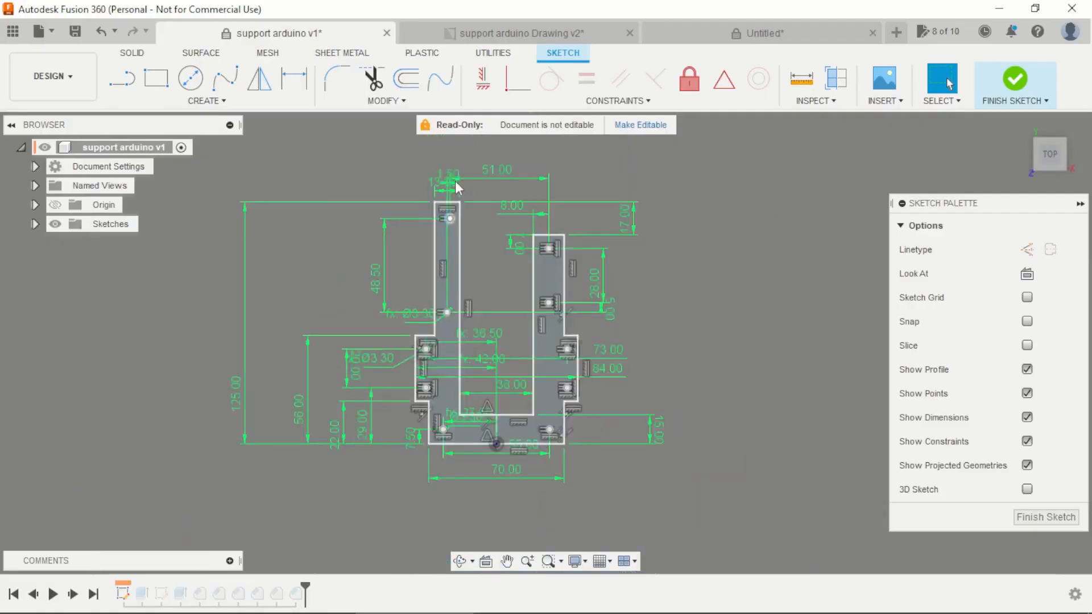
scroll(452, 262, up, 5)
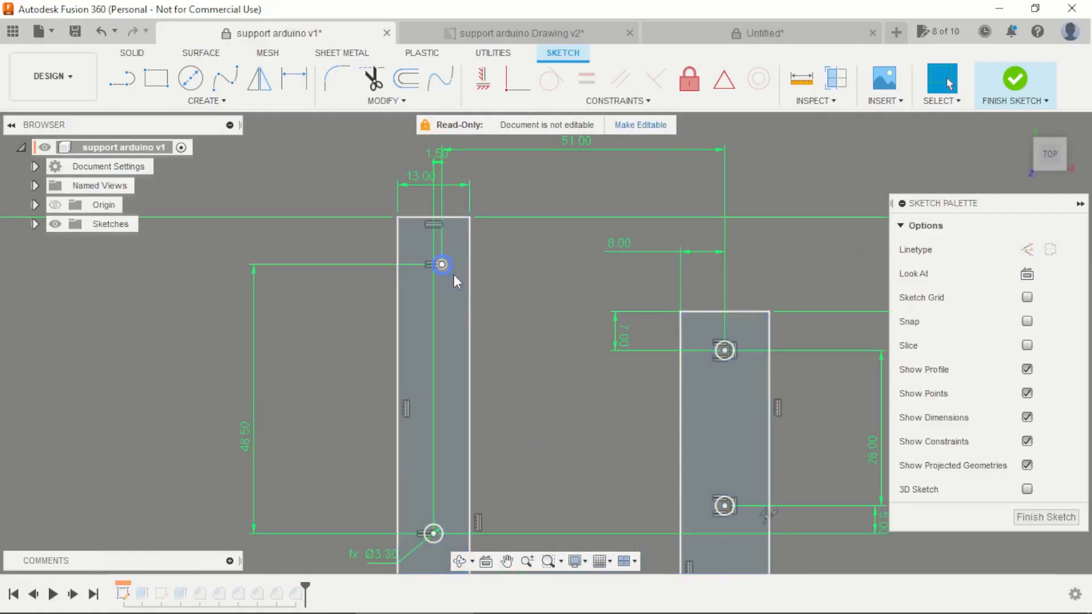
key(d)
scroll(449, 265, down, 3)
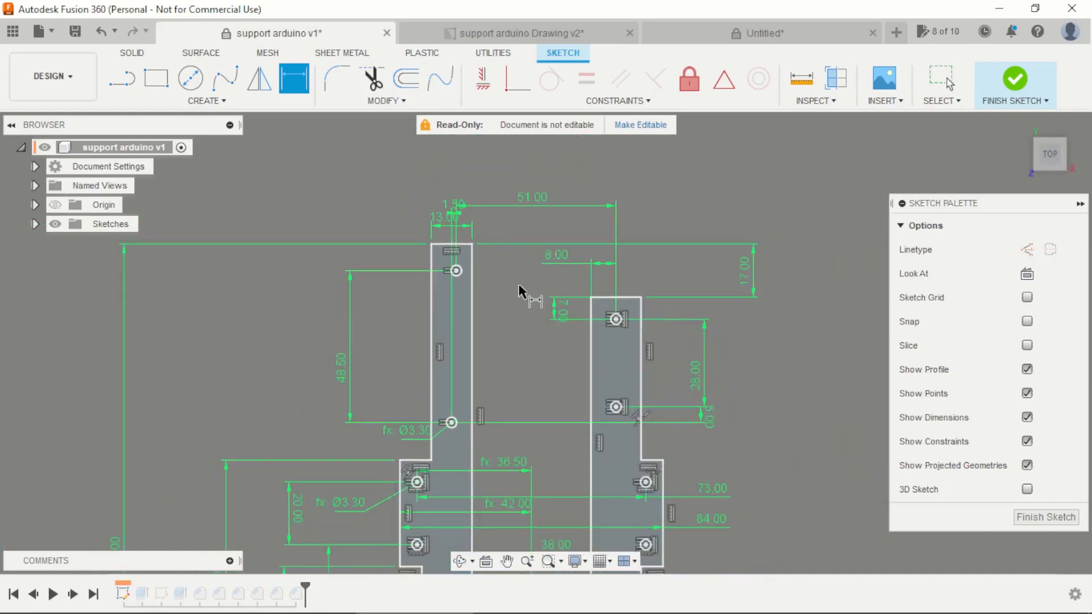
key(Escape)
click(686, 31)
scroll(544, 213, up, 1)
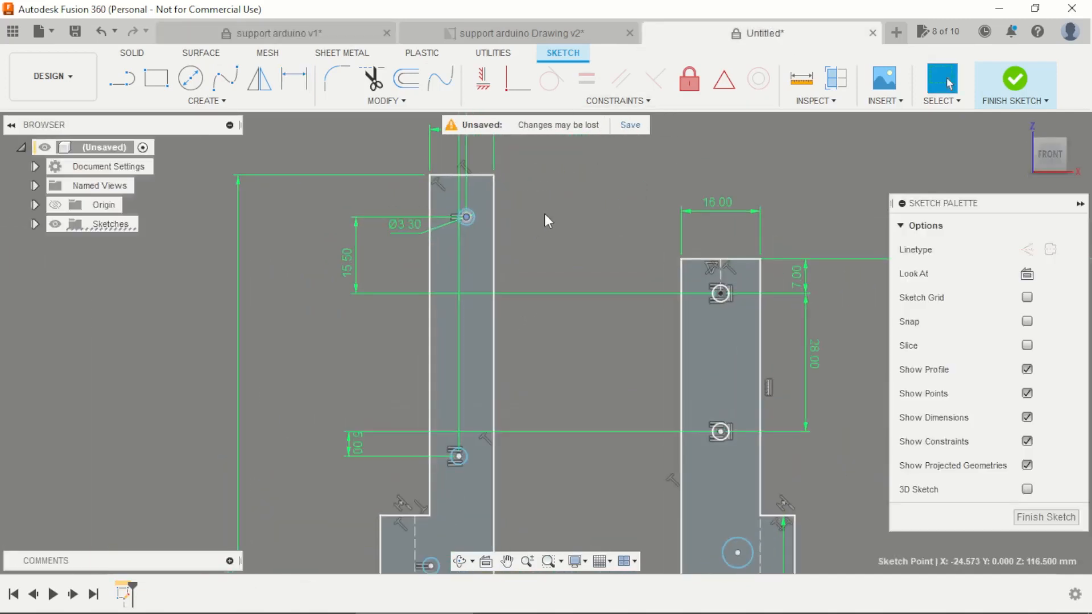
key(d)
click(466, 216)
click(721, 294)
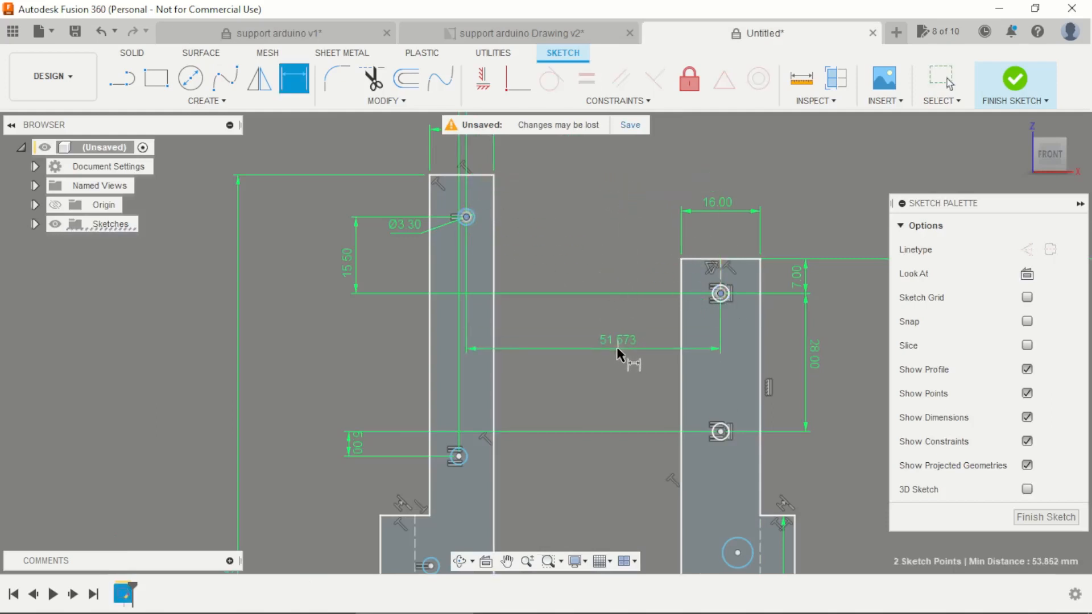
click(603, 346)
text(51)
key(Return)
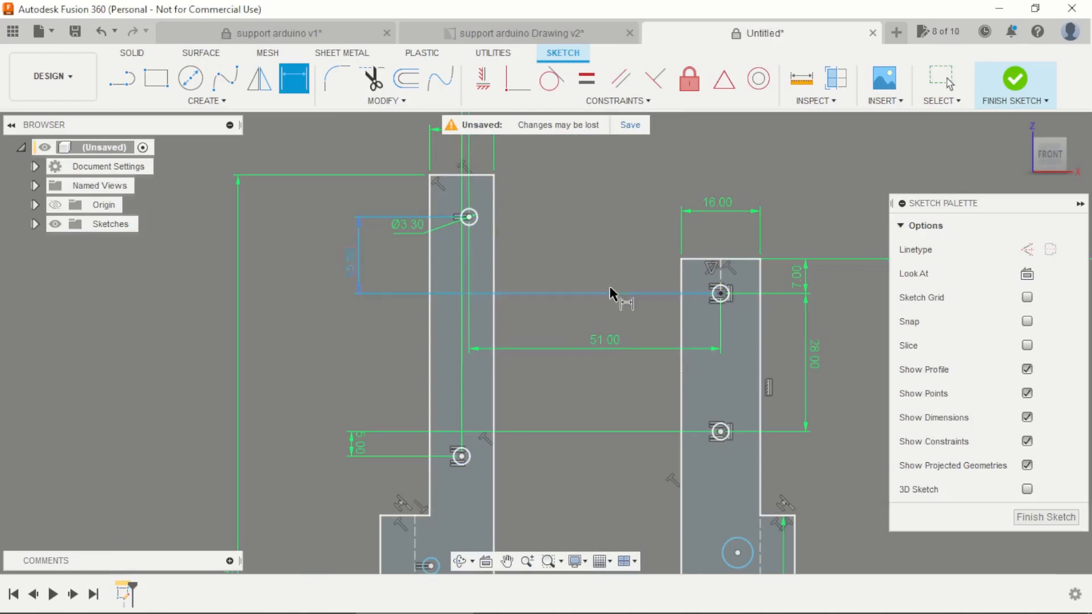
- Dimension the horizontal distance between the two bottom hole centers as 55 mm, following the PDF drawing
scroll(606, 287, down, 7)
scroll(610, 446, up, 6)
scroll(598, 412, up, 2)
scroll(510, 353, down, 4)
scroll(557, 424, up, 5)
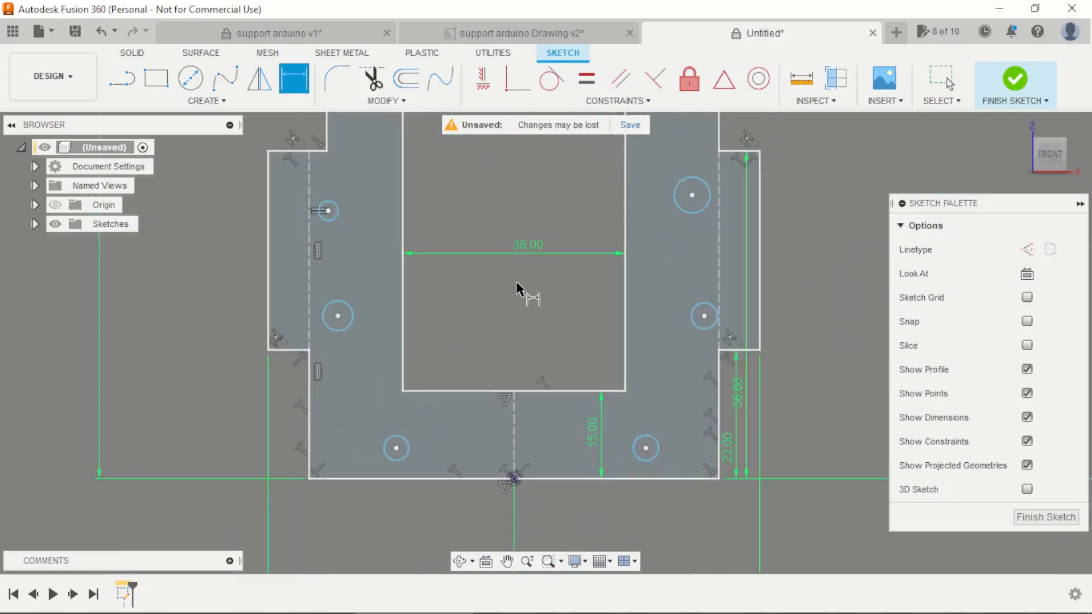
key(alt+Tab)
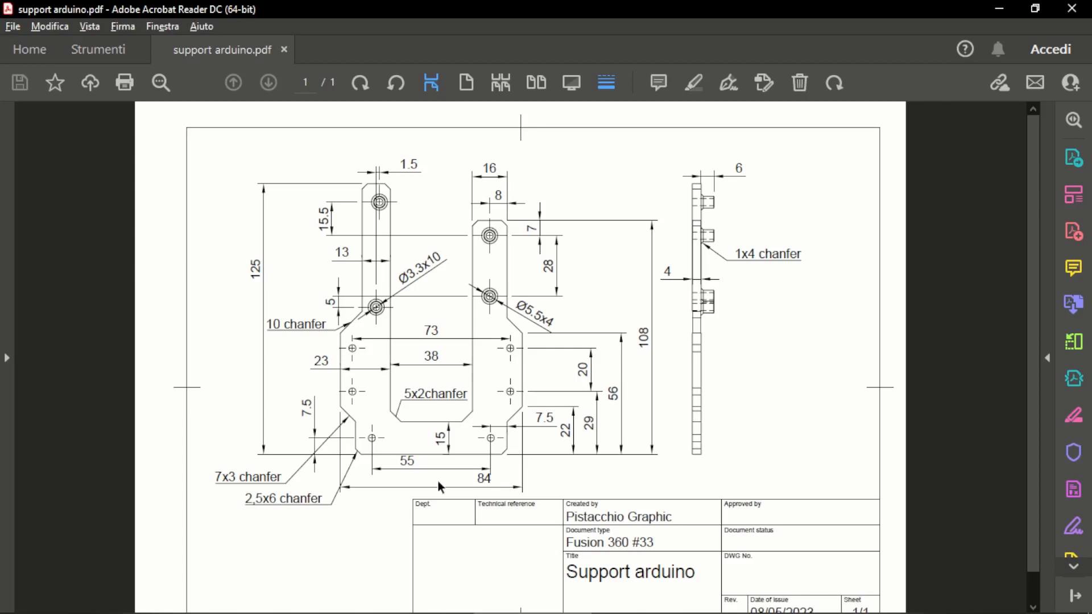
key(alt+Tab)
scroll(501, 427, down, 2)
scroll(395, 414, up, 3)
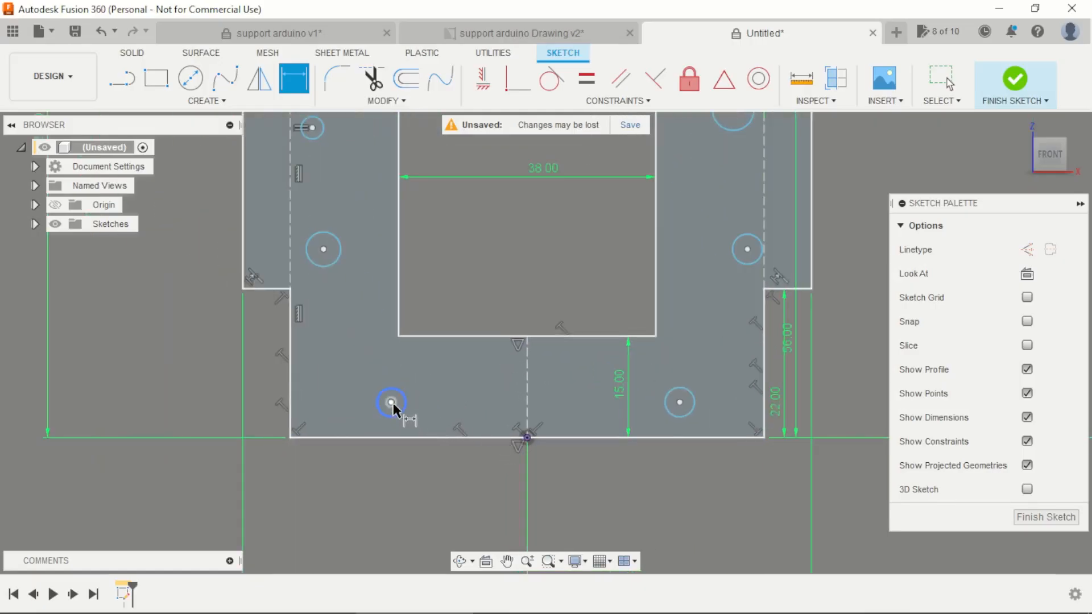
click(392, 404)
click(678, 403)
click(559, 295)
text(55)
key(Return)
- Dimension the bottom-left hole's center from the vertical centerline with the formula d20/2, half of the 55 mm hole spacing
scroll(529, 312, down, 2)
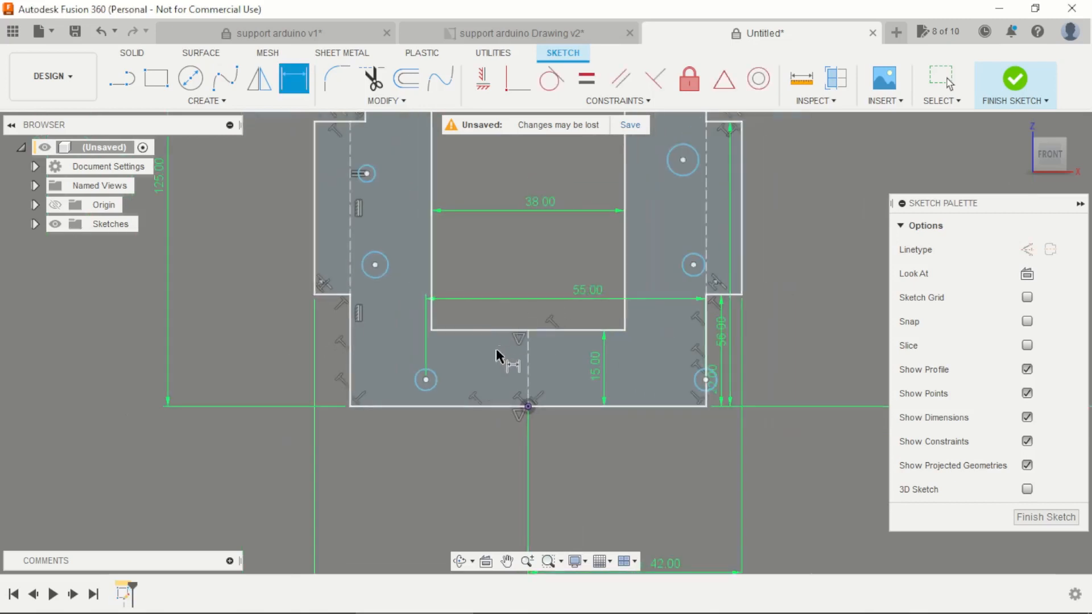
scroll(490, 353, up, 2)
click(402, 388)
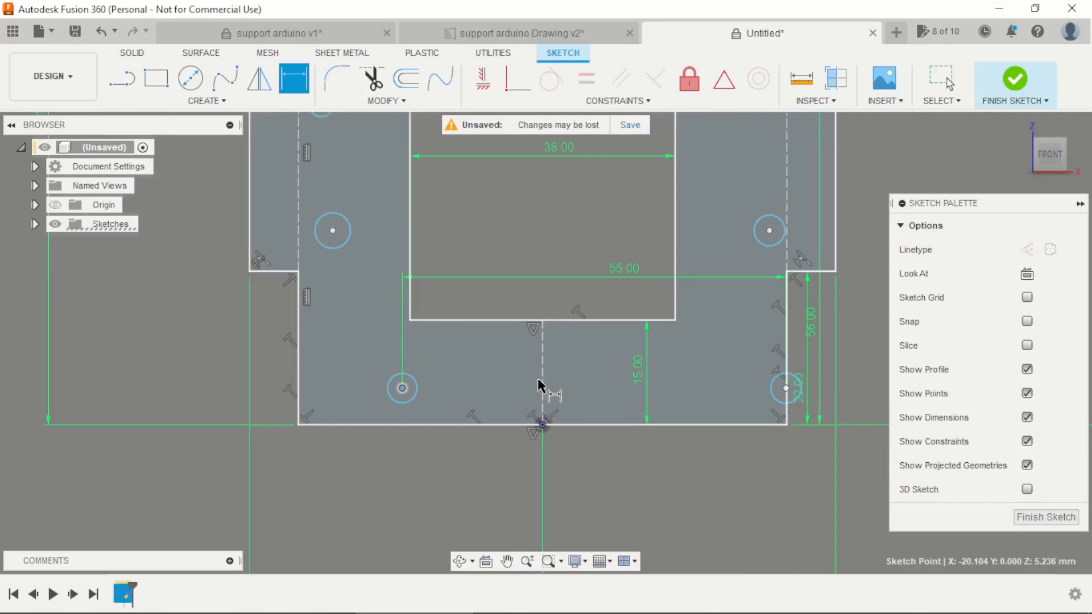
click(542, 378)
click(486, 302)
text(d20)
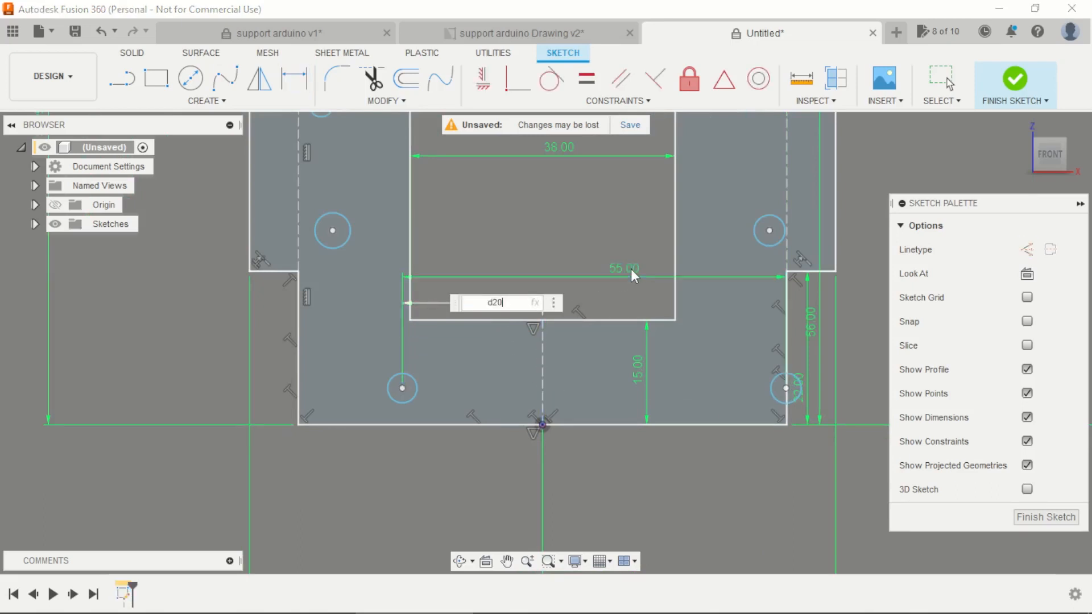
text(/2)
key(Return)
- Dimension the bottom-left hole's center 7.5 mm above the profile's bottom edge
scroll(392, 374, up, 1)
scroll(312, 398, up, 1)
click(348, 388)
click(384, 433)
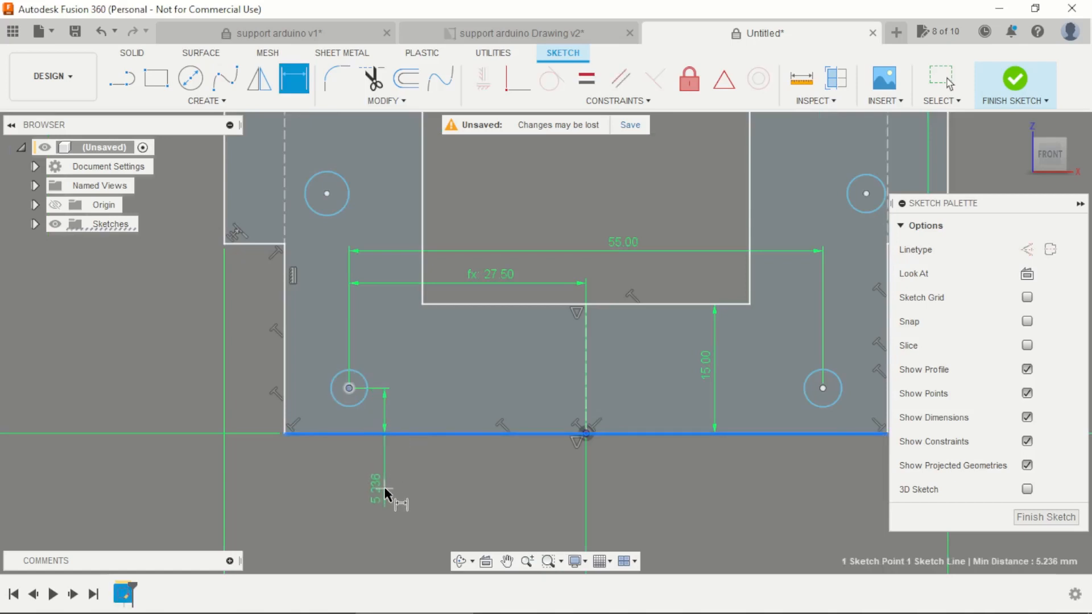
click(385, 487)
text(7,5)
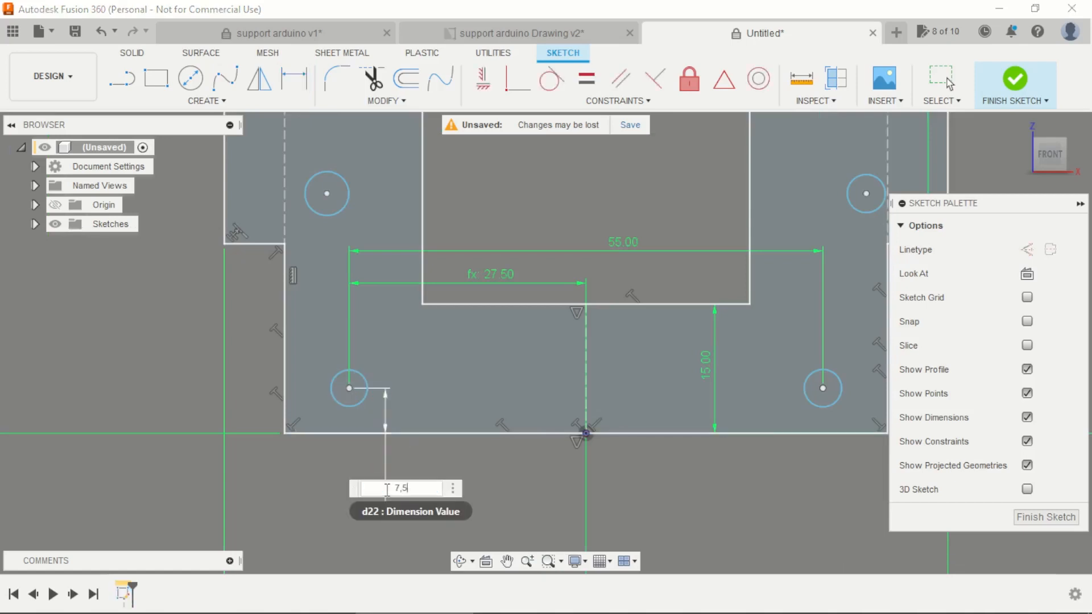
key(Return)
scroll(436, 344, down, 4)
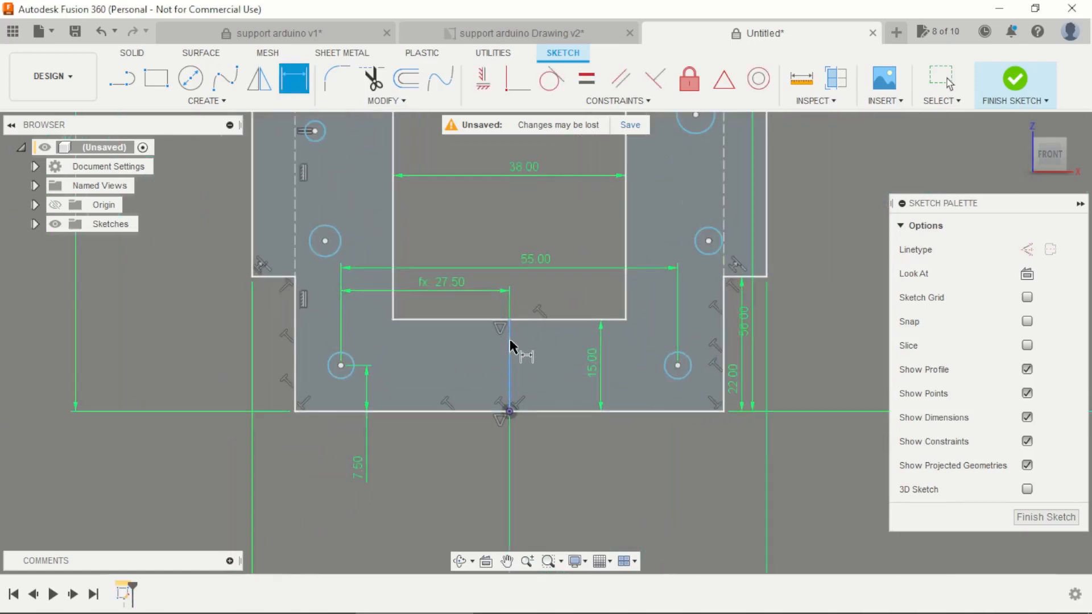
scroll(470, 377, up, 1)
- Align the centers of the two bottom circles with a Horizontal constraint
key(Escape)
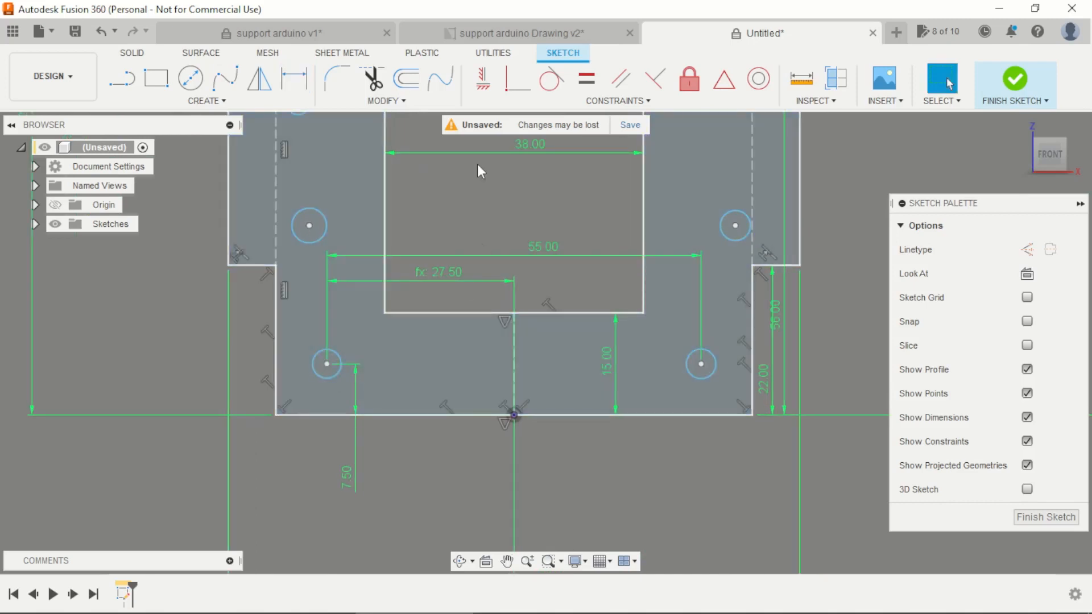
click(483, 79)
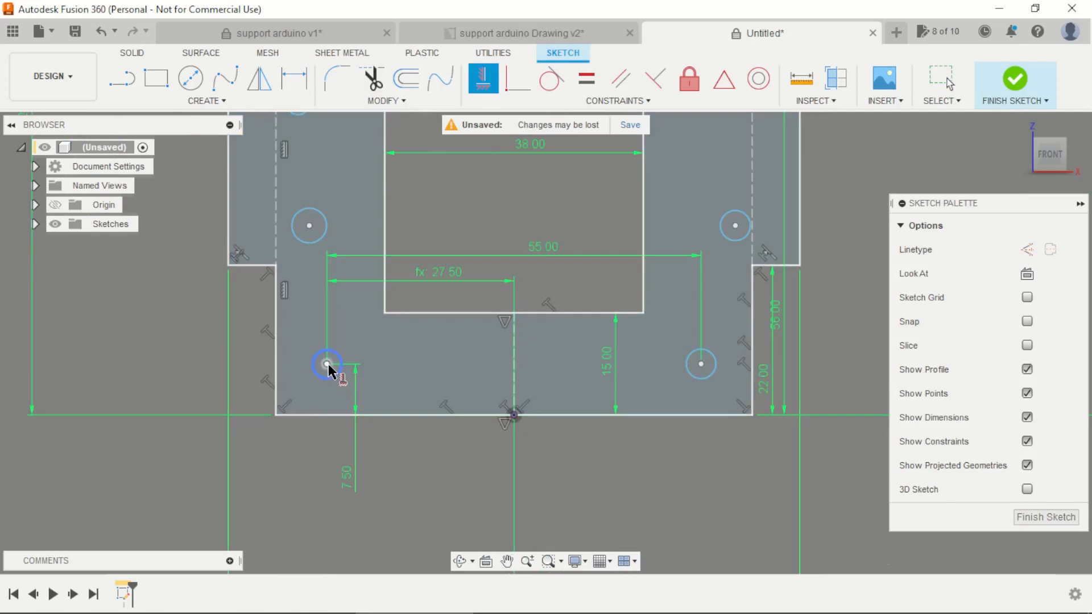
click(328, 365)
click(701, 364)
scroll(445, 334, up, 1)
key(Escape)
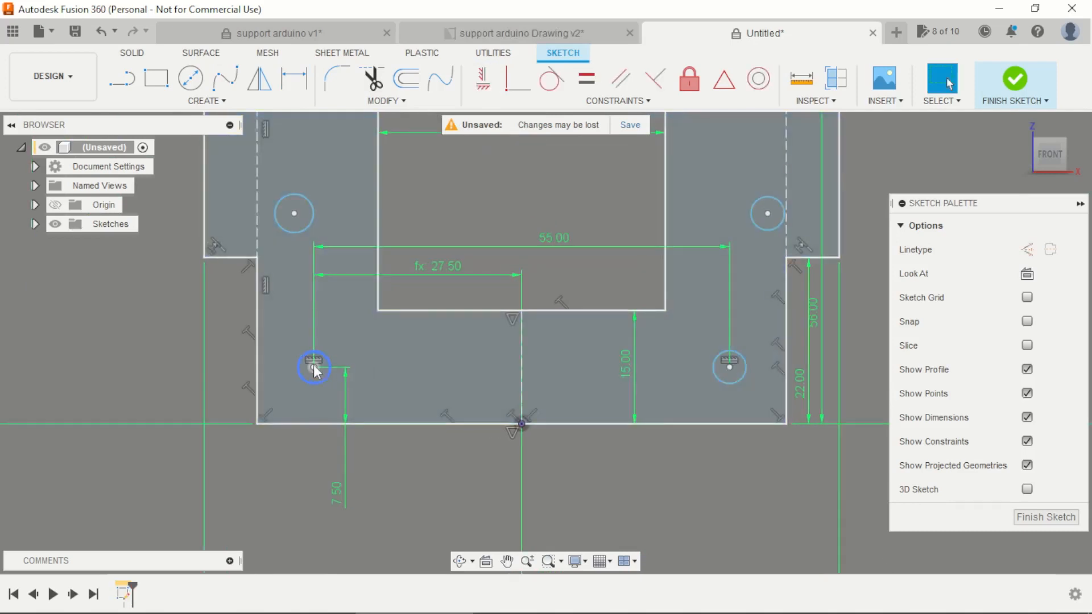
- Enlarge the bottom-left circle to about 10 mm in diameter
click(315, 367)
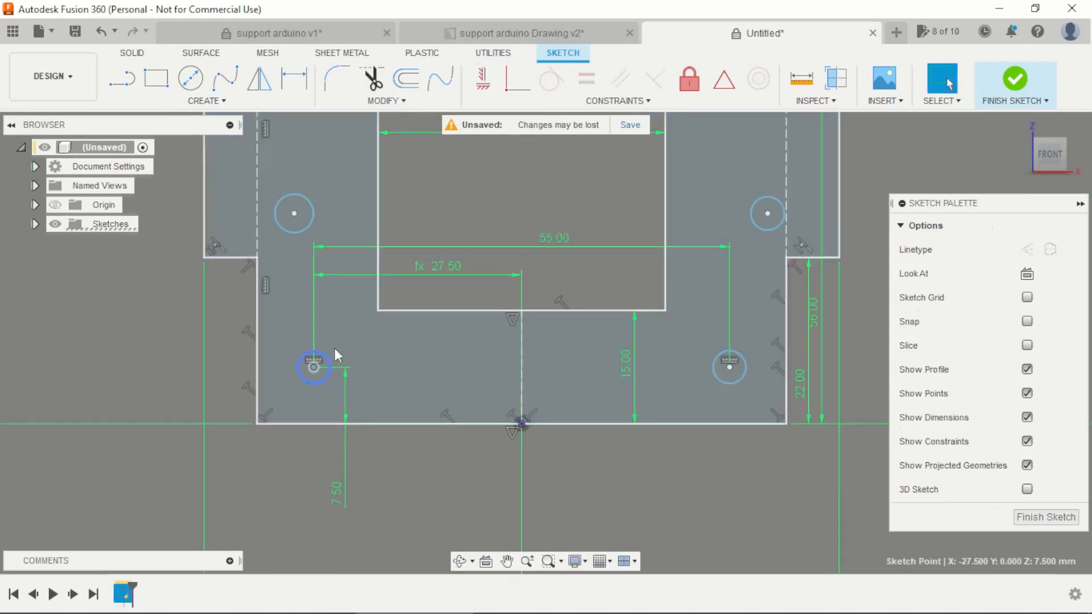
drag(332, 350, 345, 343)
click(220, 331)
scroll(390, 359, down, 3)
scroll(390, 358, down, 2)
scroll(381, 294, up, 3)
scroll(428, 391, up, 1)
- Apply an Equal constraint to the body's six hole circles and the left arm's upper 3.3 mm hole
click(661, 394)
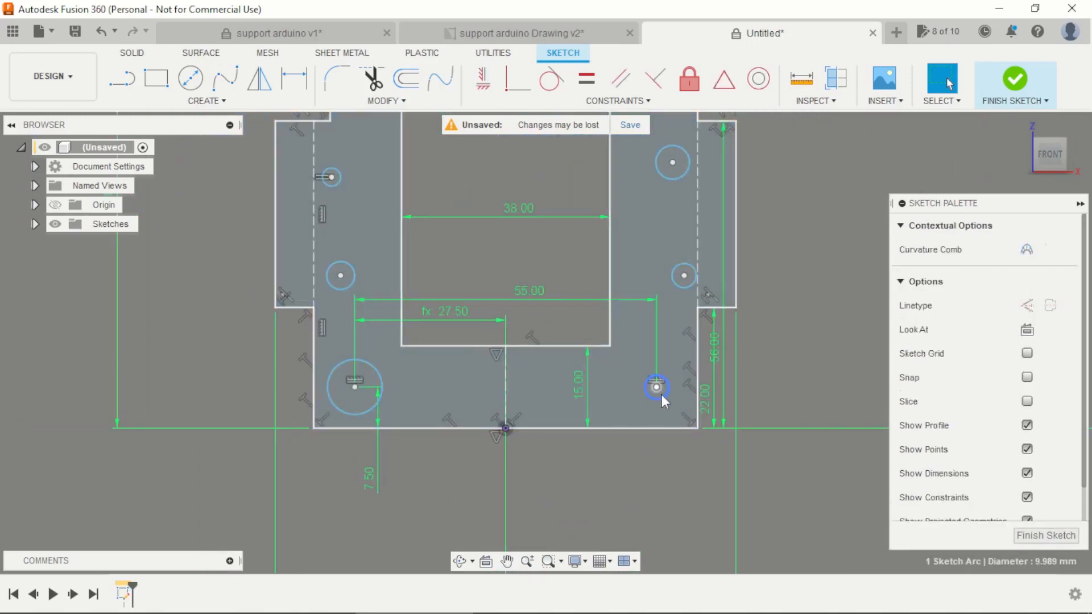
shift+click(361, 414)
shift+click(347, 278)
shift+click(677, 278)
shift+click(668, 179)
click(331, 177)
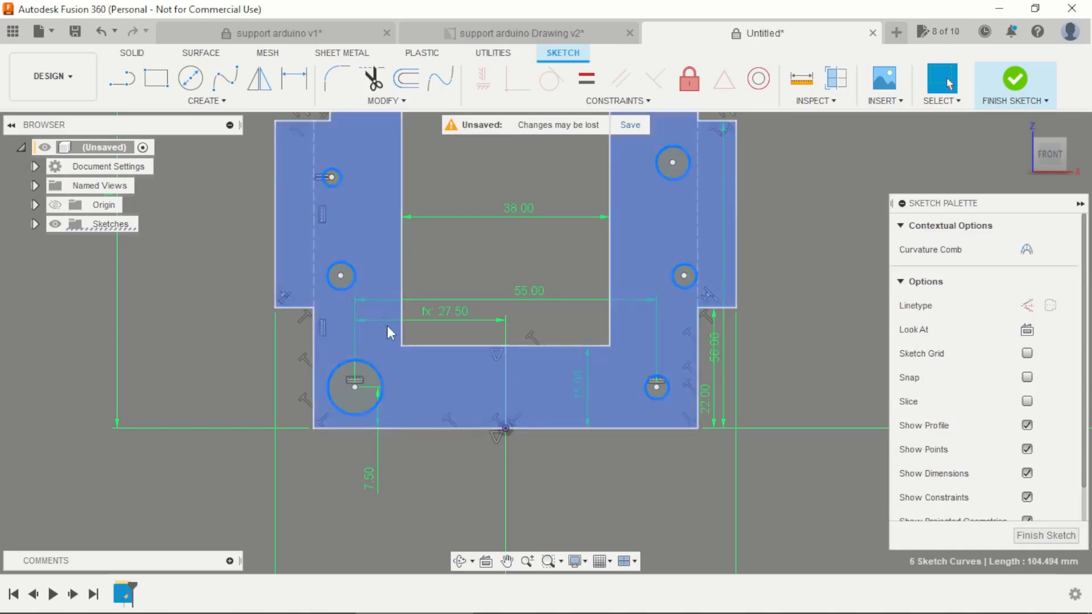
scroll(410, 341, down, 4)
scroll(424, 261, up, 2)
scroll(435, 284, down, 3)
scroll(410, 268, up, 5)
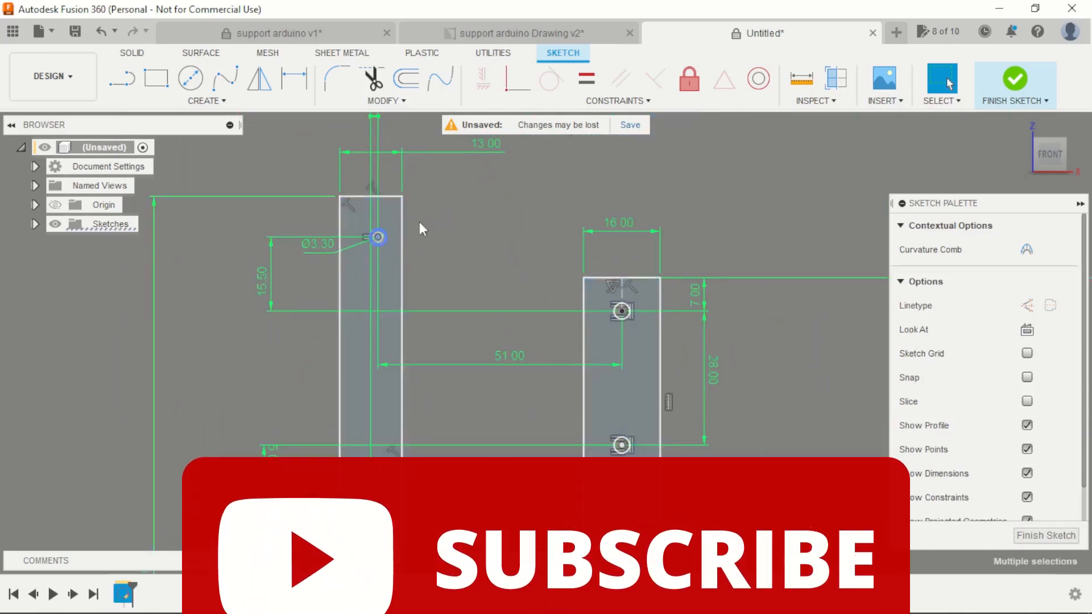
click(587, 80)
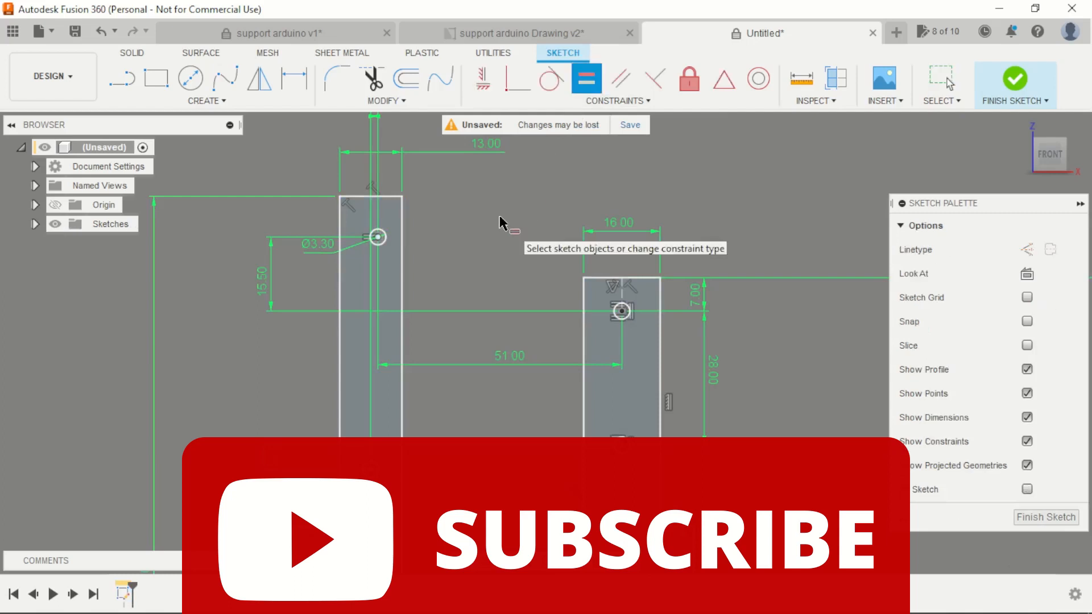
key(Escape)
scroll(500, 216, down, 4)
scroll(514, 352, up, 5)
scroll(475, 419, up, 1)
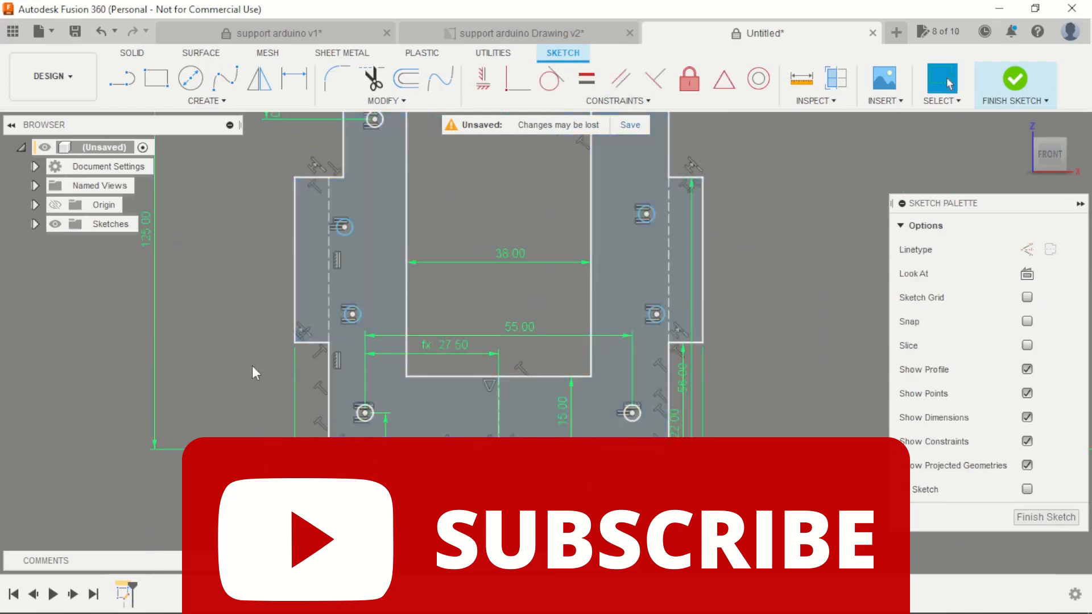
scroll(392, 314, down, 3)
scroll(436, 259, up, 4)
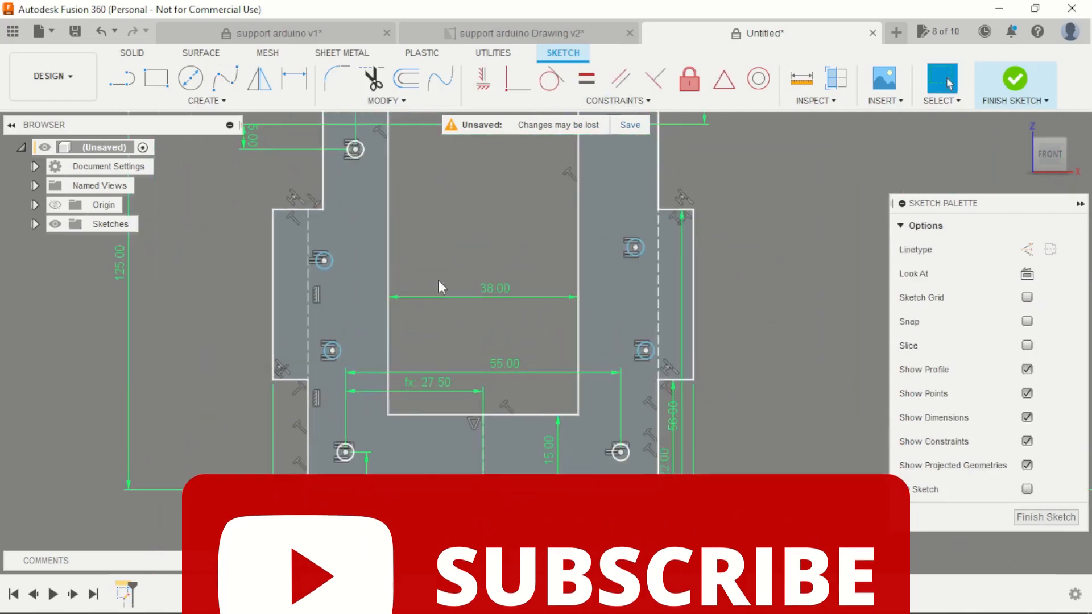
- Apply Horizontal constraints between the centers of the upper two side circles and between the centers of the lower two side circles
scroll(445, 248, down, 2)
scroll(454, 218, up, 3)
click(483, 77)
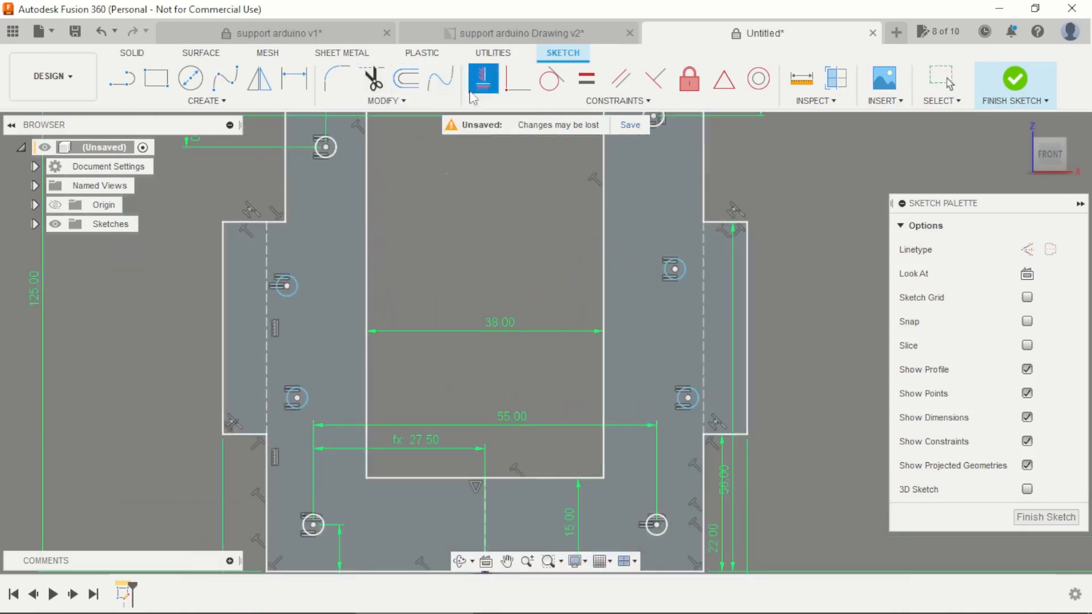
click(287, 286)
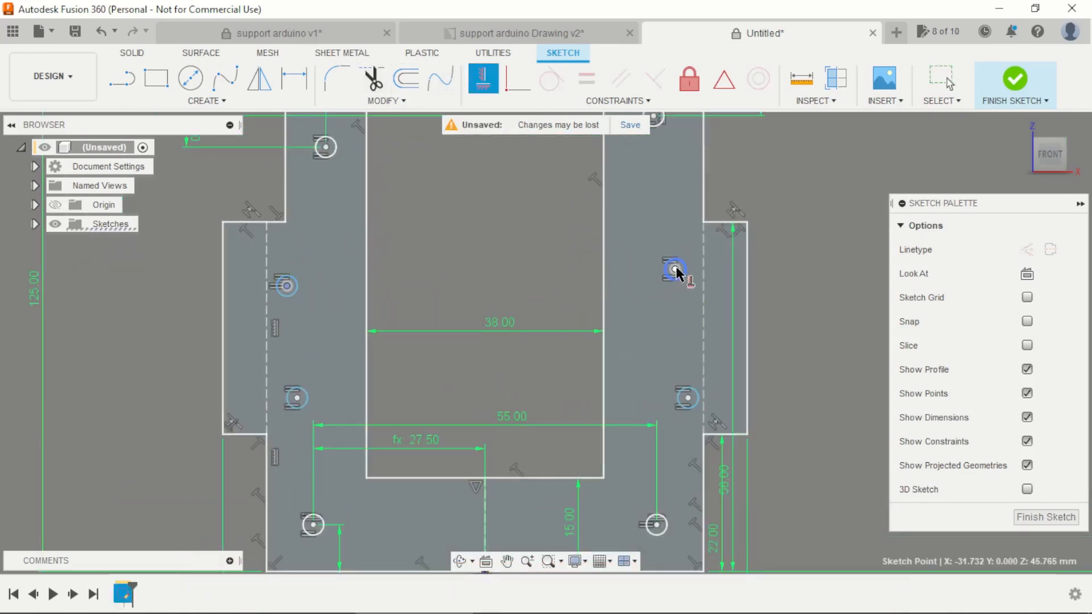
click(675, 269)
click(297, 398)
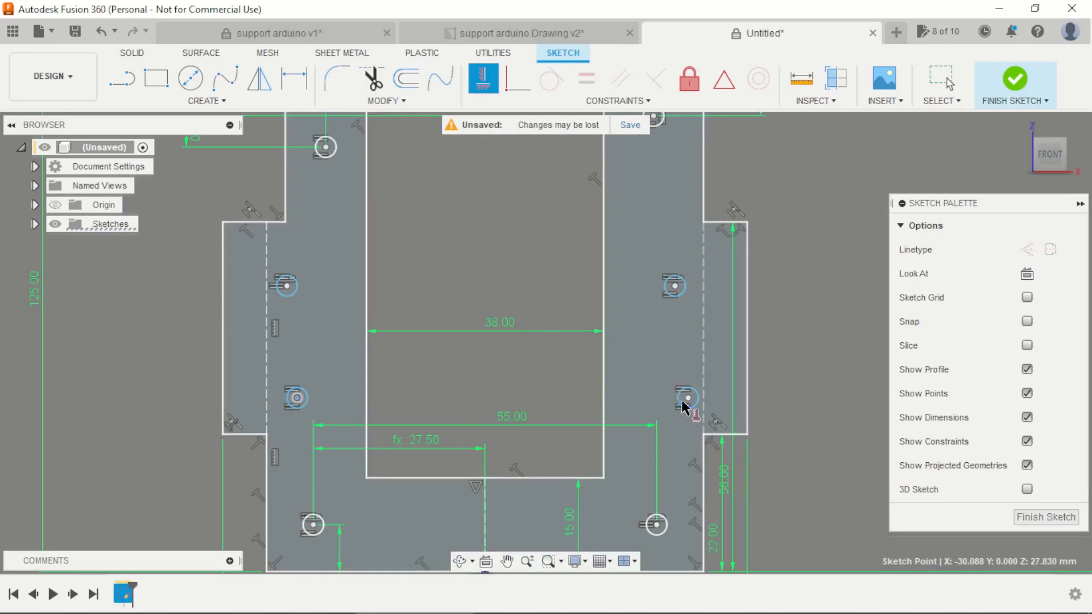
click(687, 398)
- Align the upper and lower circle centers on each side of the body with Vertical constraints
click(675, 286)
click(690, 397)
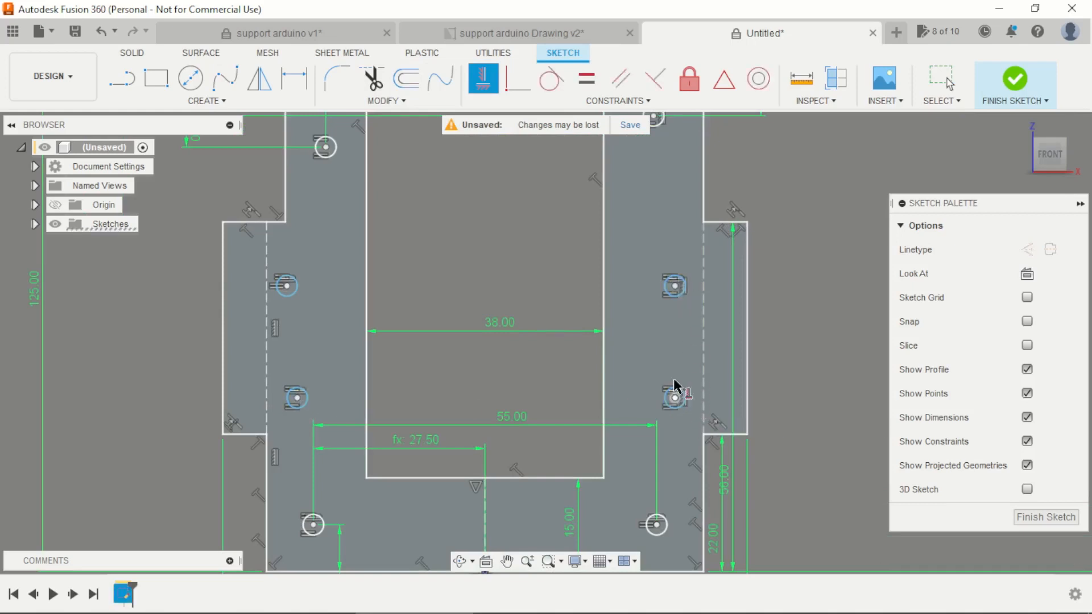
click(287, 287)
click(298, 397)
scroll(342, 327, down, 3)
scroll(343, 330, up, 3)
key(Escape)
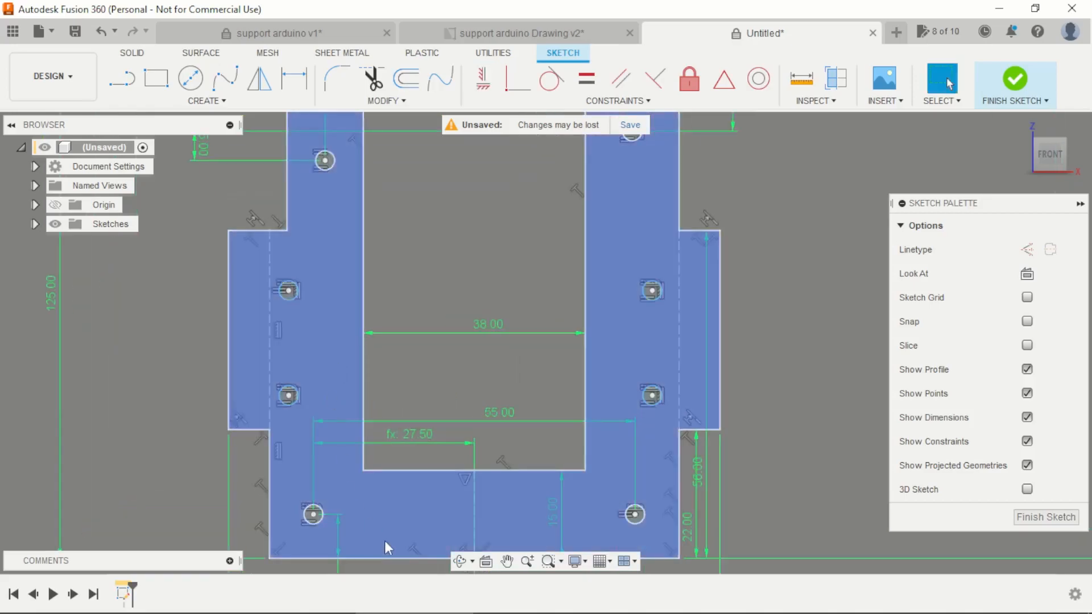
- Check support arduino.pdf and dimension the horizontal distance between the upper two side holes to 73 mm
key(alt+Tab)
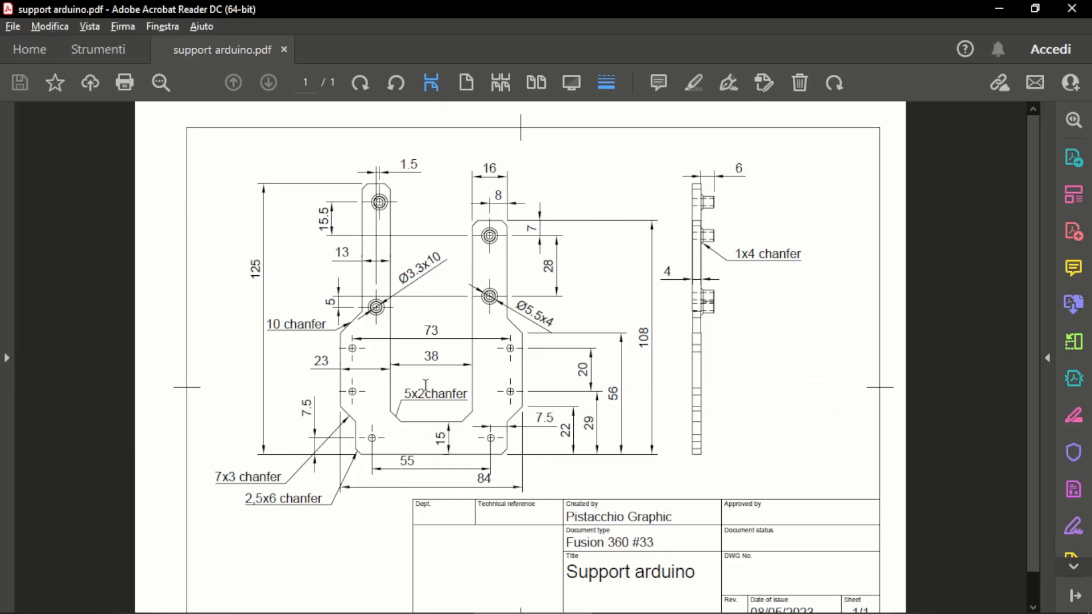
key(alt+Tab)
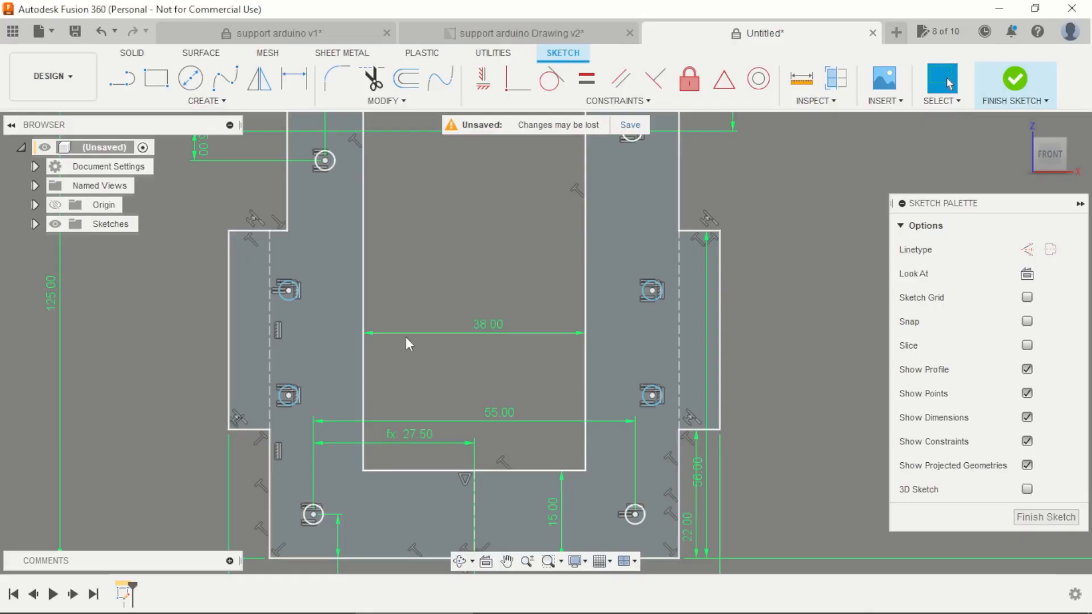
key(d)
click(288, 291)
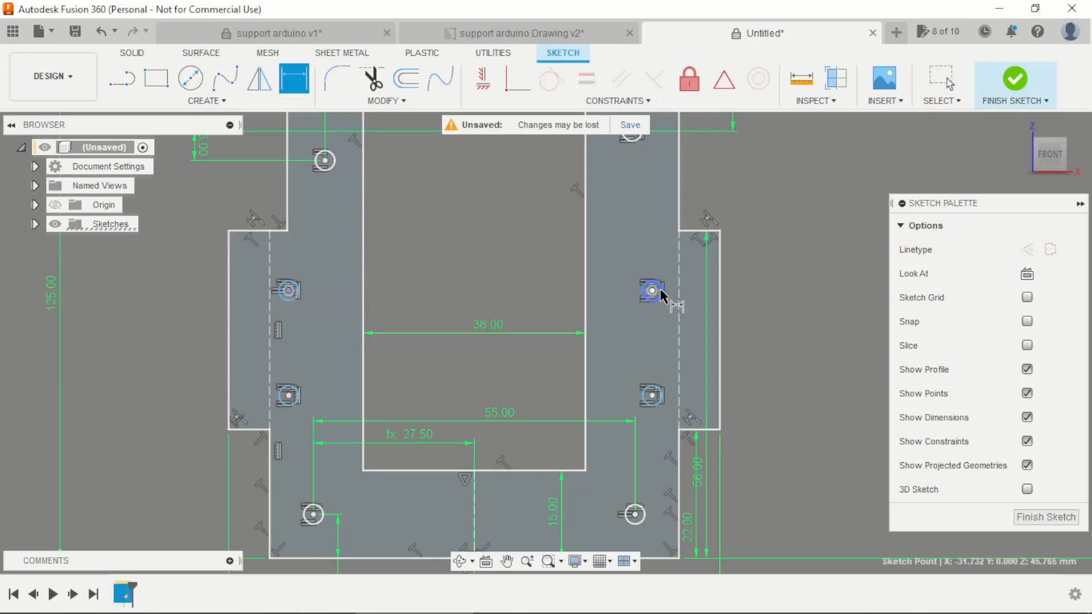
click(653, 293)
click(511, 246)
text(73)
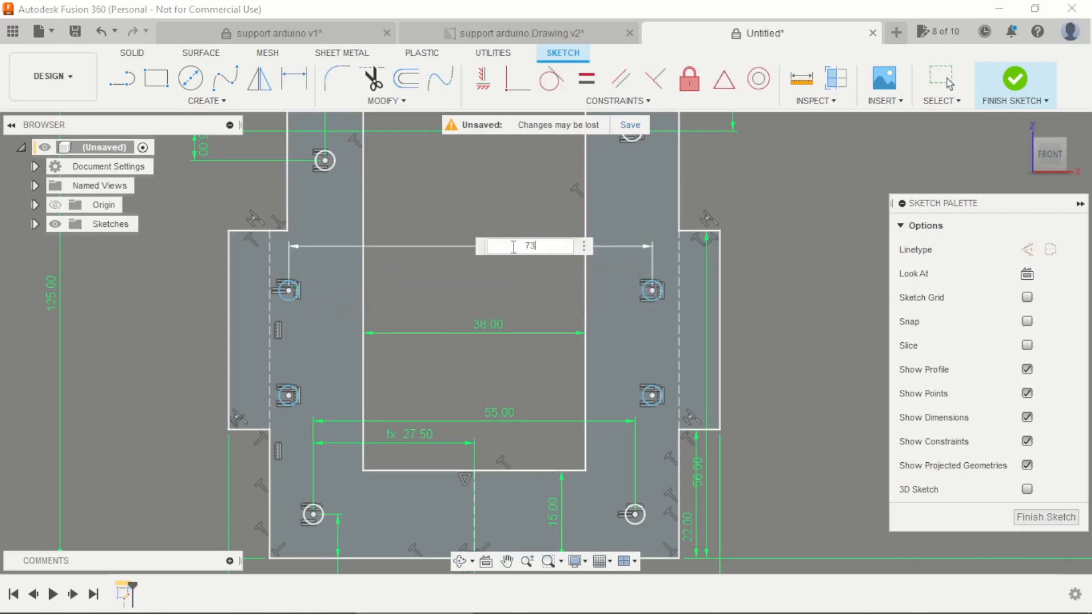
key(Return)
- Dimension the upper-left side hole's horizontal distance to the origin as the 73 mm dimension divided by 2
click(290, 293)
scroll(383, 285, down, 2)
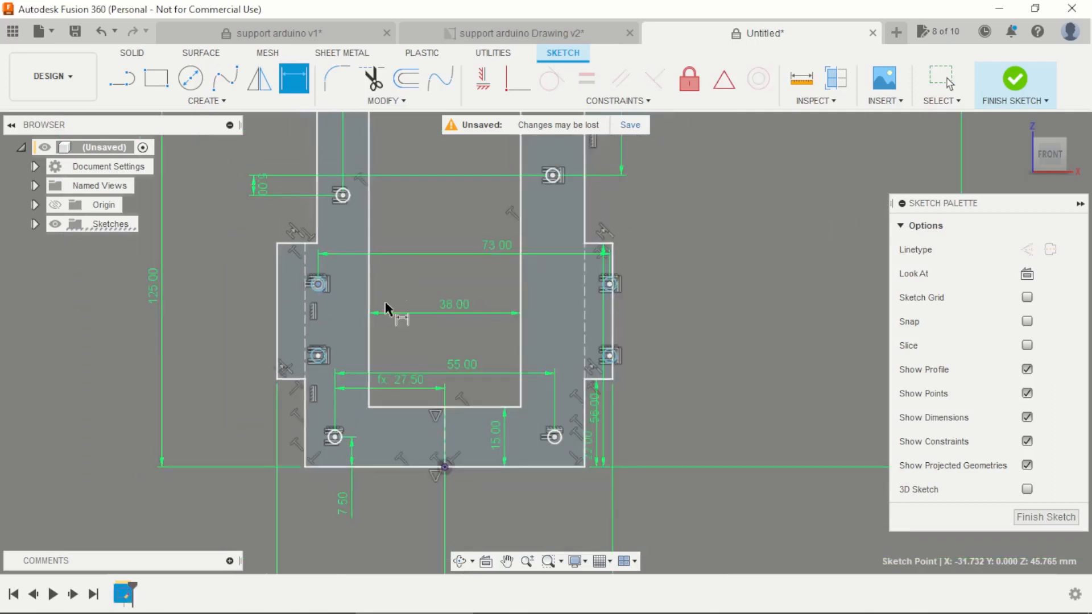
click(452, 458)
click(400, 206)
click(506, 222)
text(/2)
key(Return)
scroll(450, 232, down, 1)
scroll(431, 278, up, 2)
- Check the PDF drawing and dimension the vertical spacing between the two right-side body holes to 20 mm
key(alt+Tab)
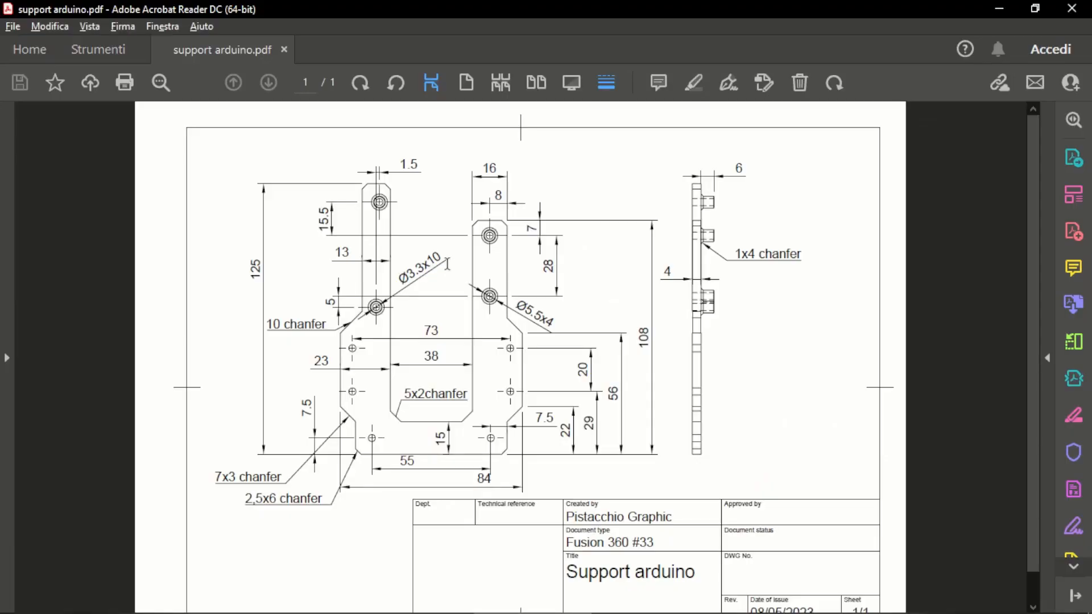
key(alt+Tab)
click(678, 251)
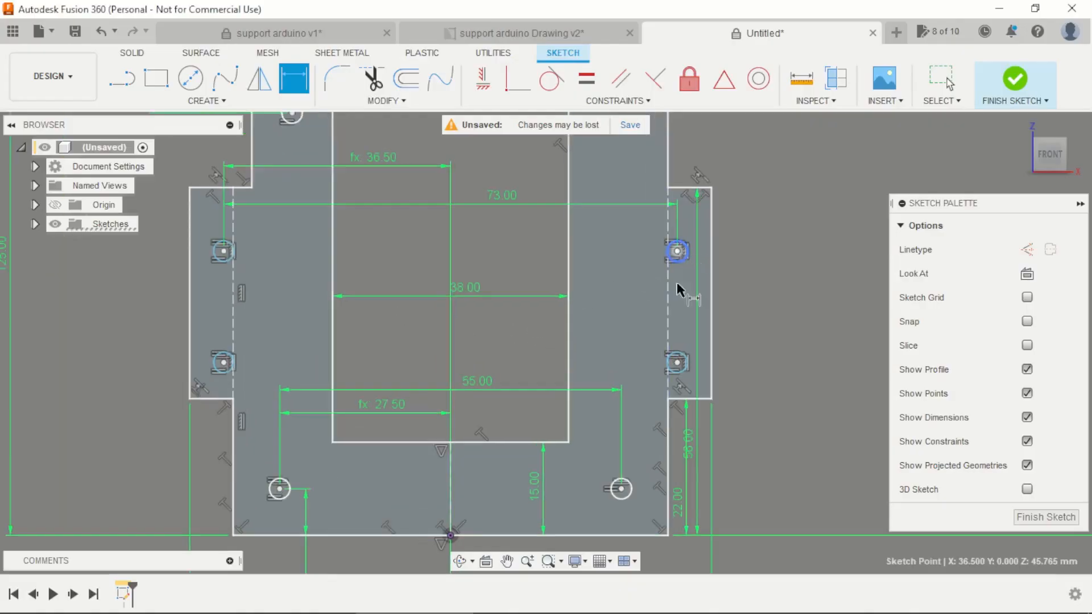
click(677, 363)
click(784, 313)
text(20)
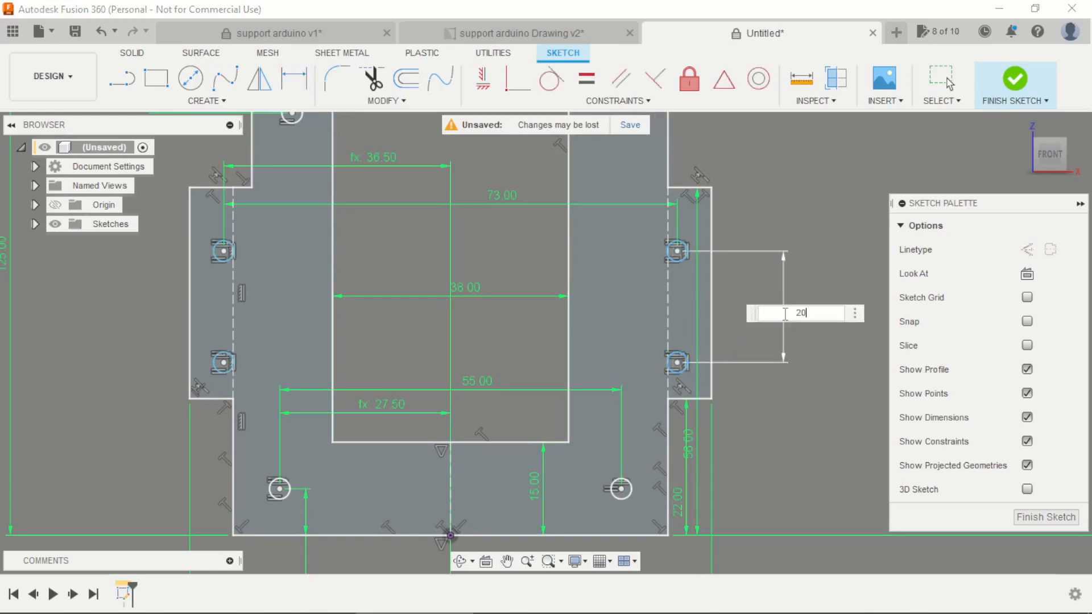
key(Return)
scroll(780, 313, down, 2)
- Check the PDF drawing and dimension the lower right-side hole's center 29 mm above the profile's bottom edge
key(alt+Tab)
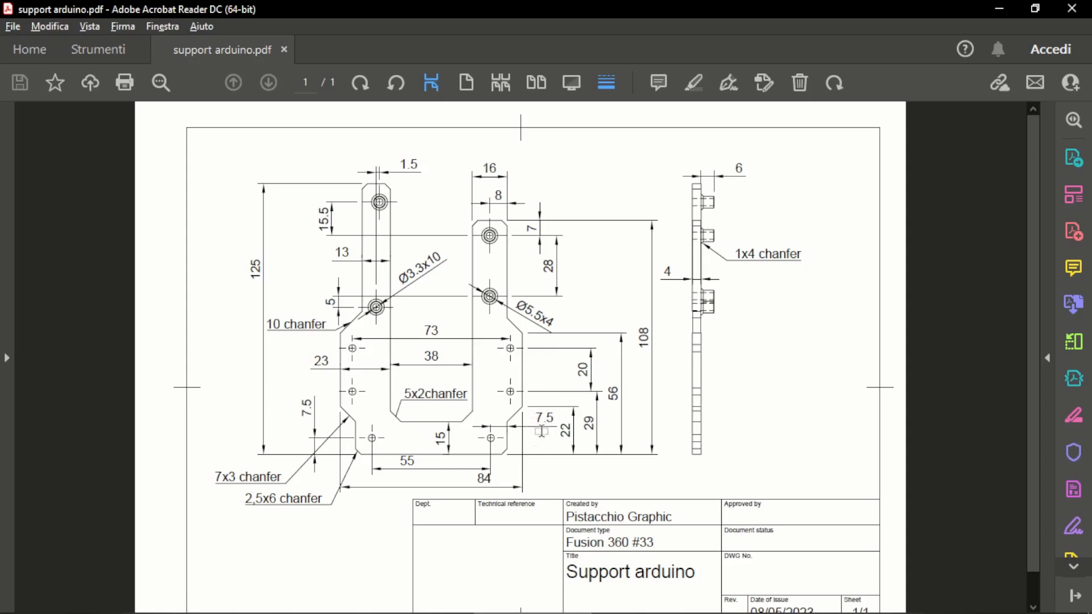
key(alt+Tab)
click(699, 358)
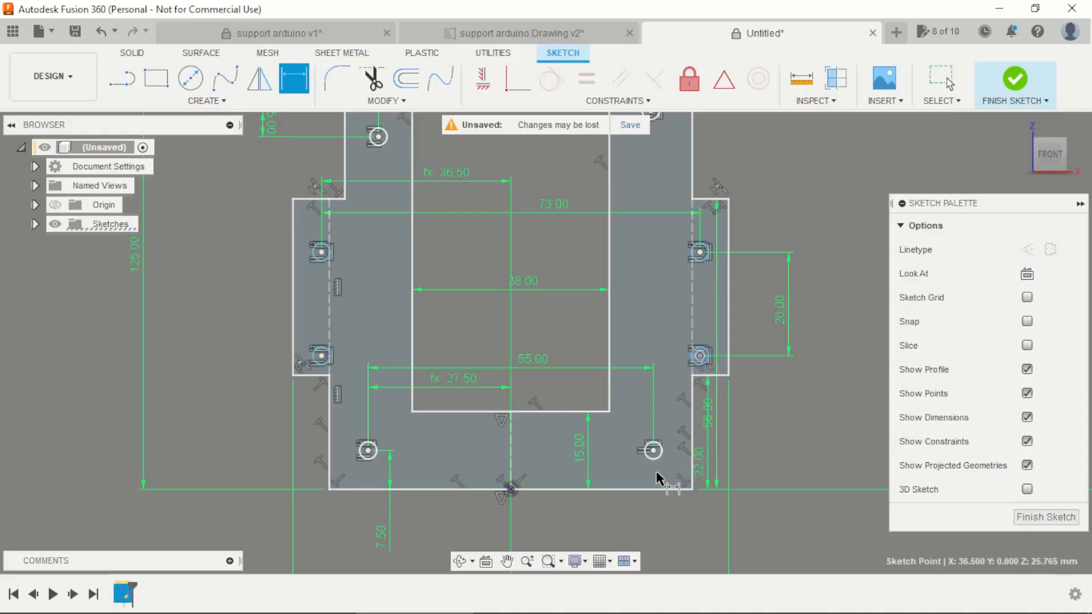
click(652, 490)
click(785, 453)
text(2)
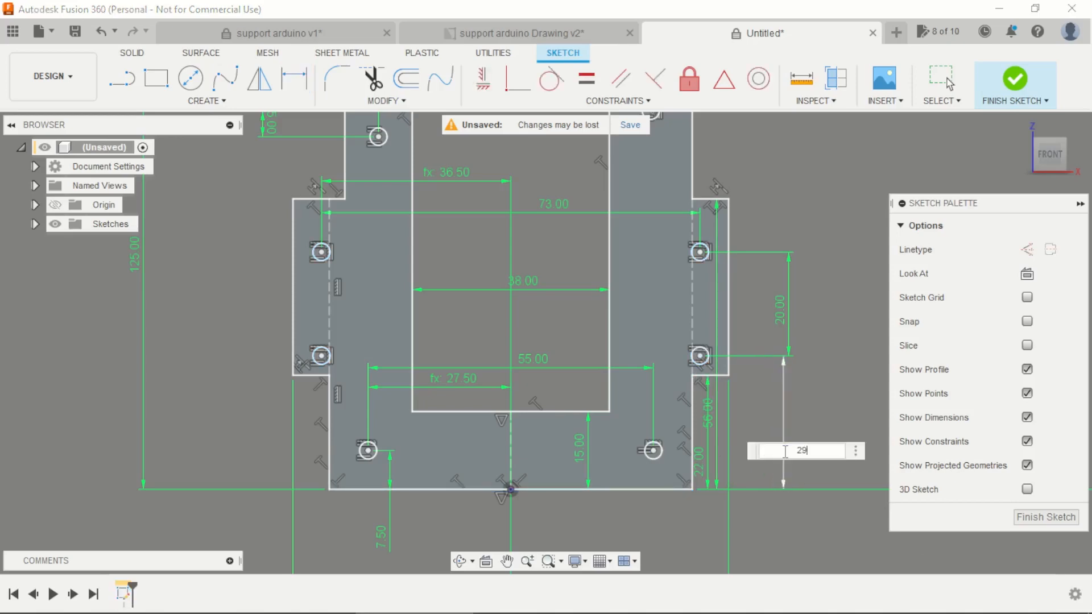
text(9)
key(Return)
scroll(517, 299, down, 4)
scroll(506, 217, up, 3)
scroll(584, 317, down, 5)
scroll(622, 252, up, 3)
key(Escape)
- Finish the sketch and extrude the bracket profile, without its holes, 4 mm as a new body
scroll(637, 244, down, 2)
scroll(662, 192, up, 3)
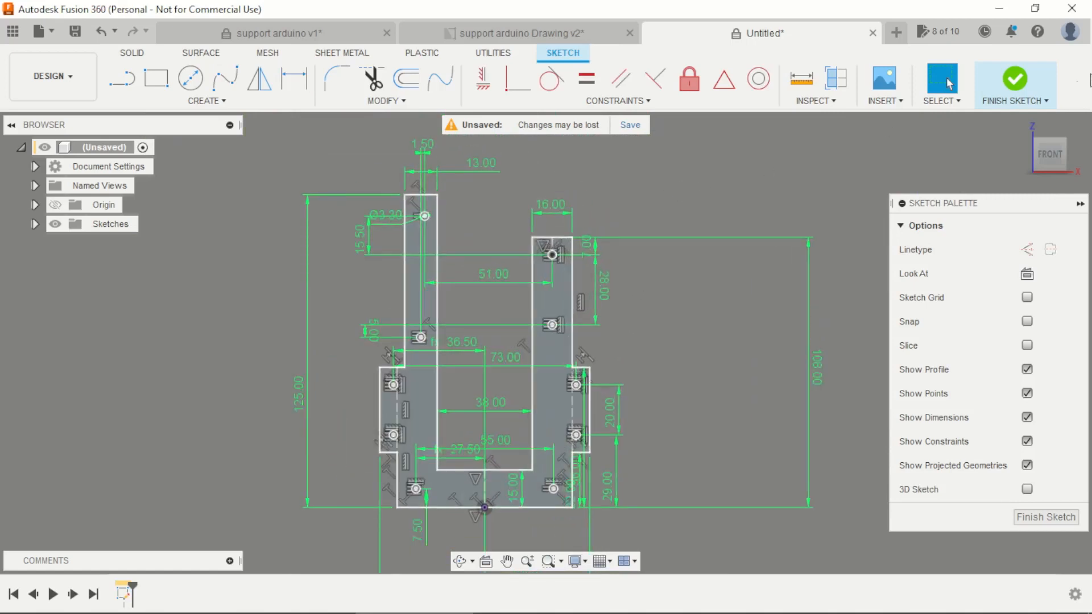
click(1018, 80)
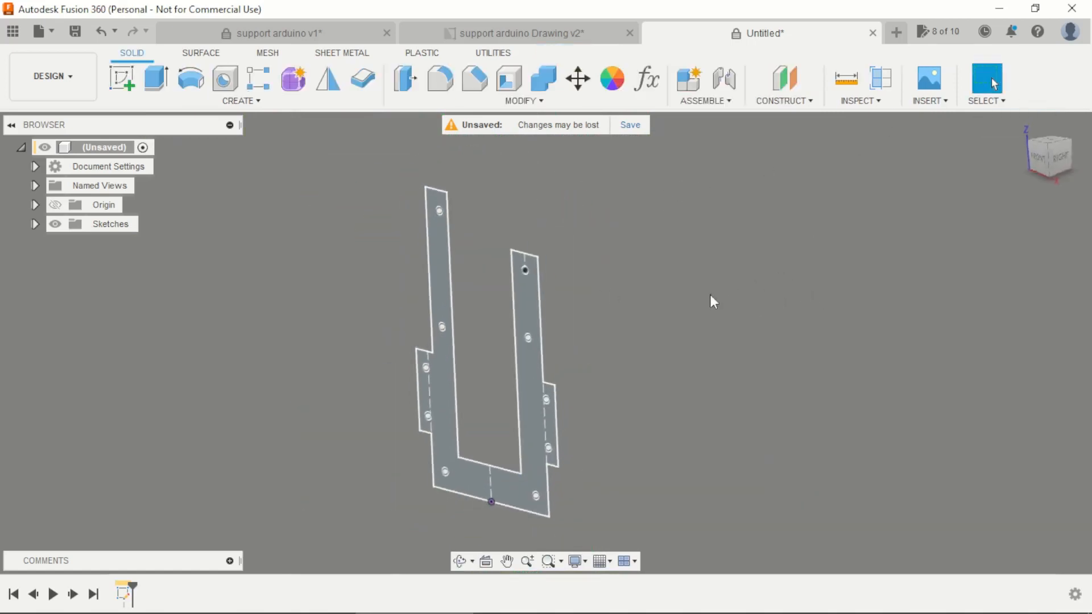
click(155, 74)
middle_drag(398, 280, 451, 208)
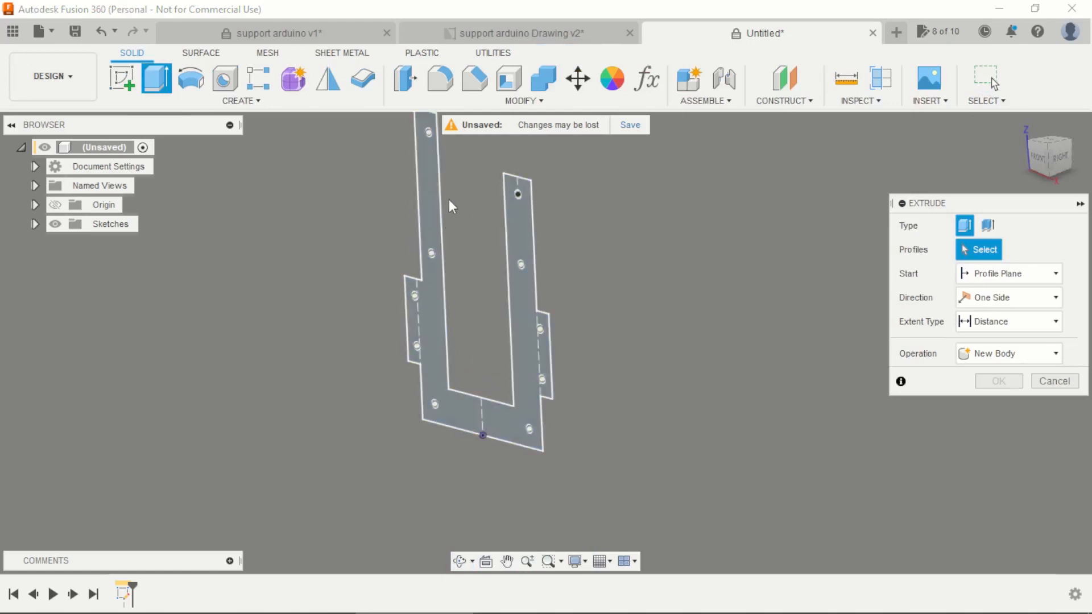
click(436, 199)
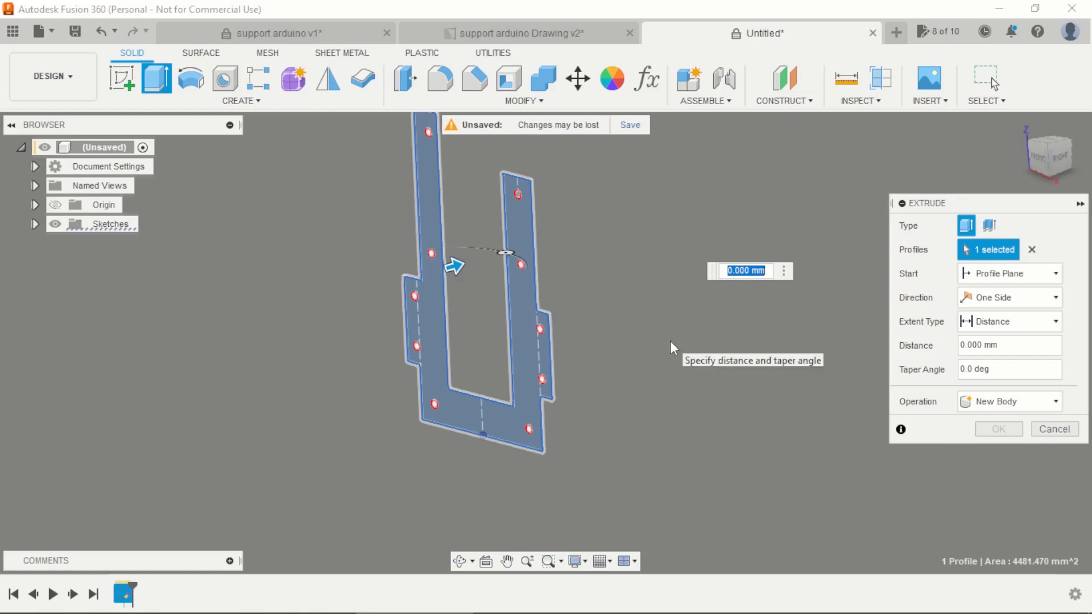
text(4)
key(Return)
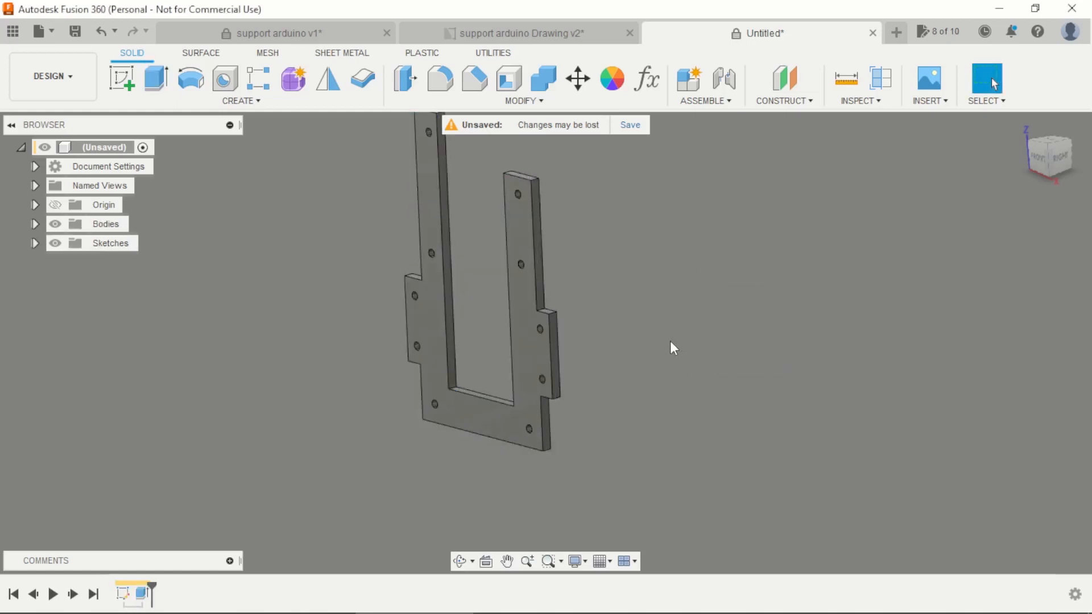
scroll(670, 340, down, 5)
scroll(637, 284, up, 3)
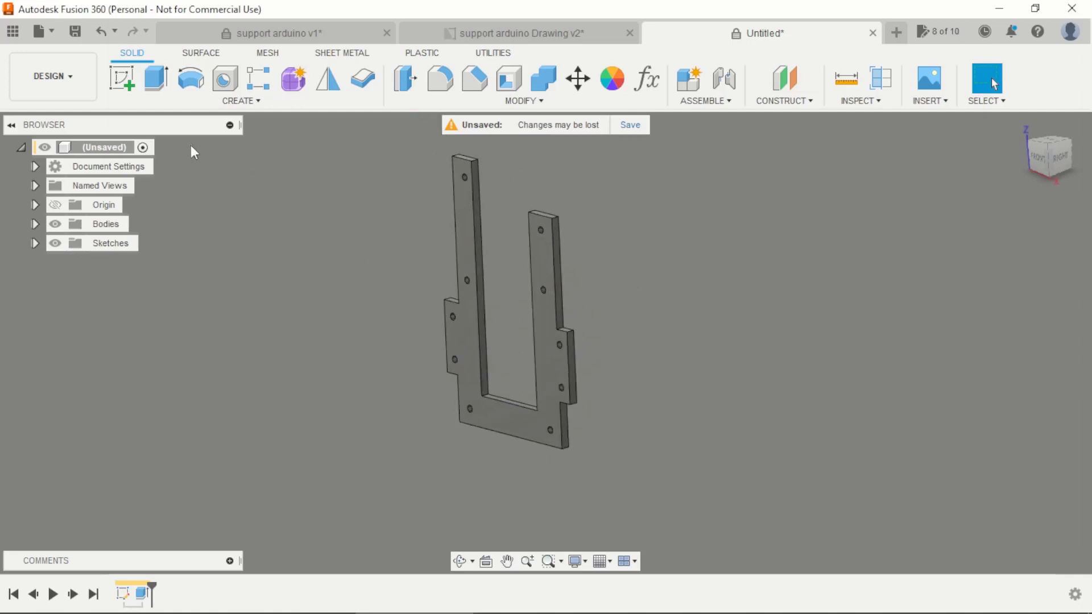
- Check the PDF drawing, start a sketch on the plate's front face and project the edges of the four arm holes
key(alt+Tab)
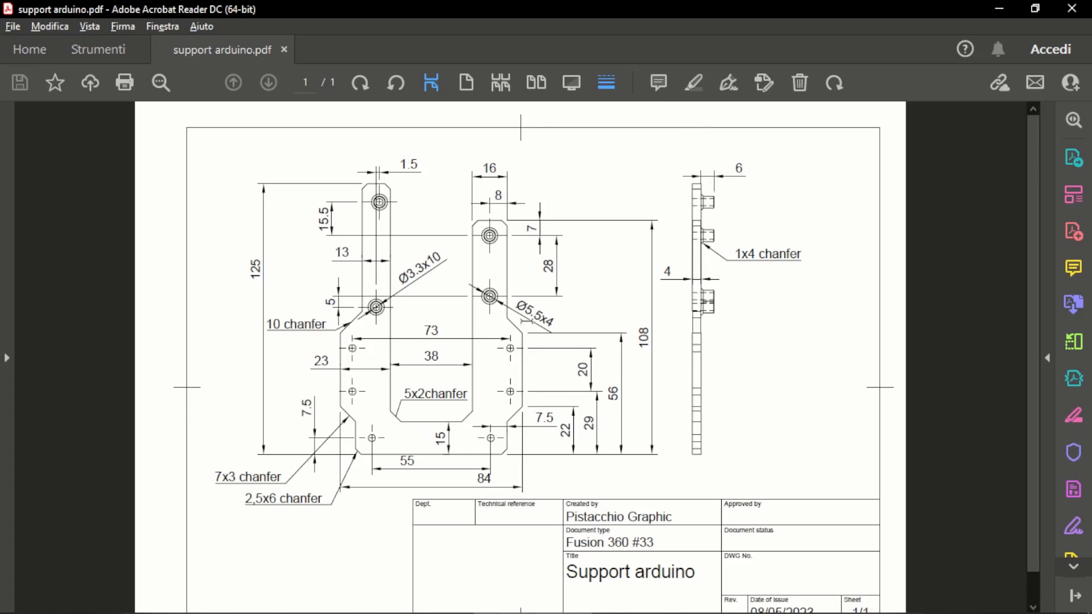
key(alt+Tab)
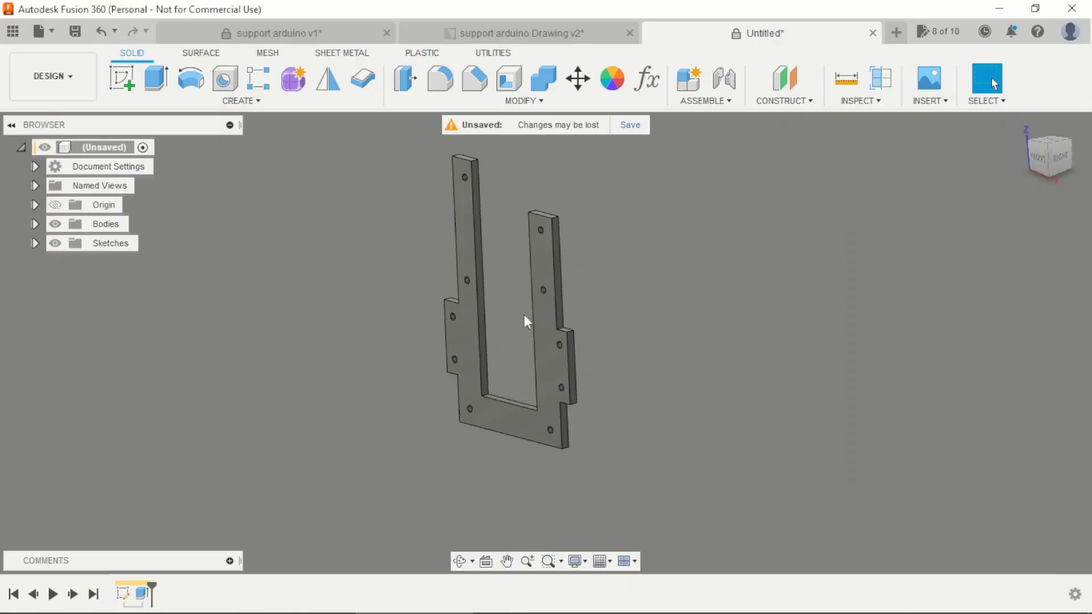
click(116, 84)
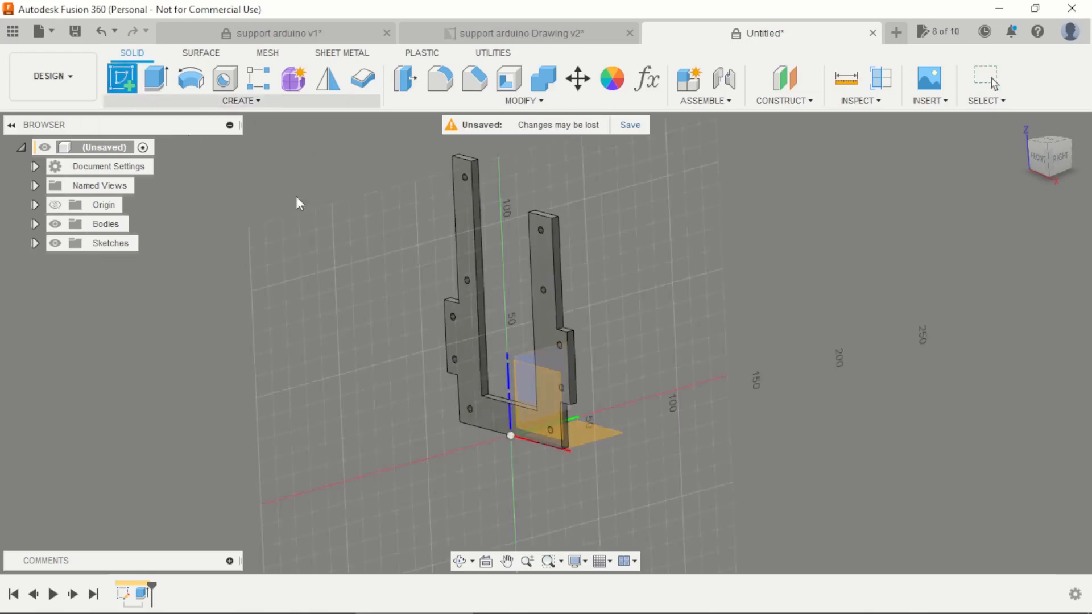
click(462, 219)
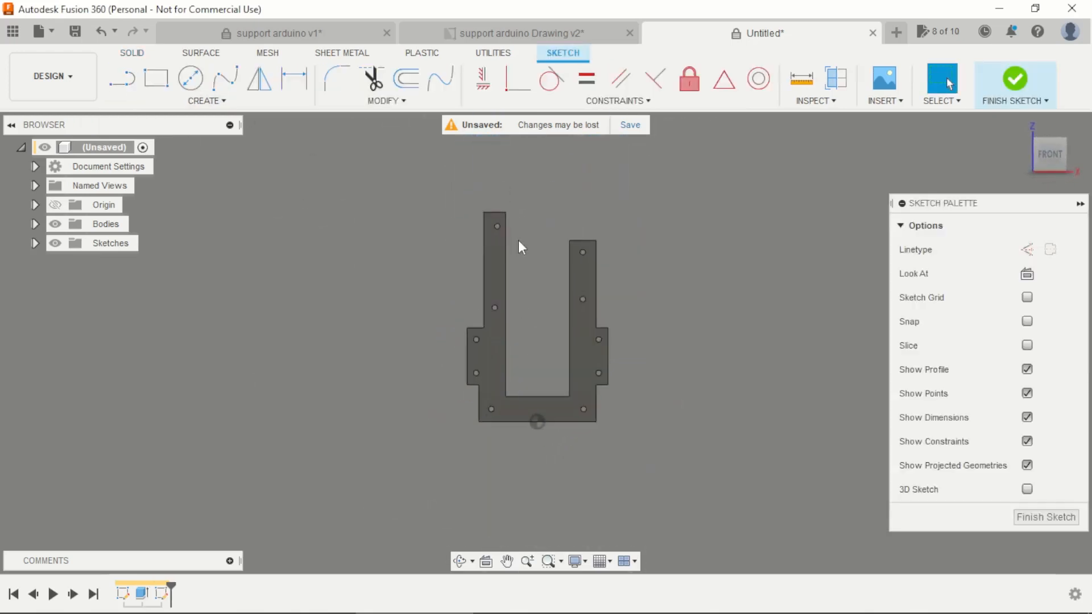
scroll(571, 261, up, 5)
key(p)
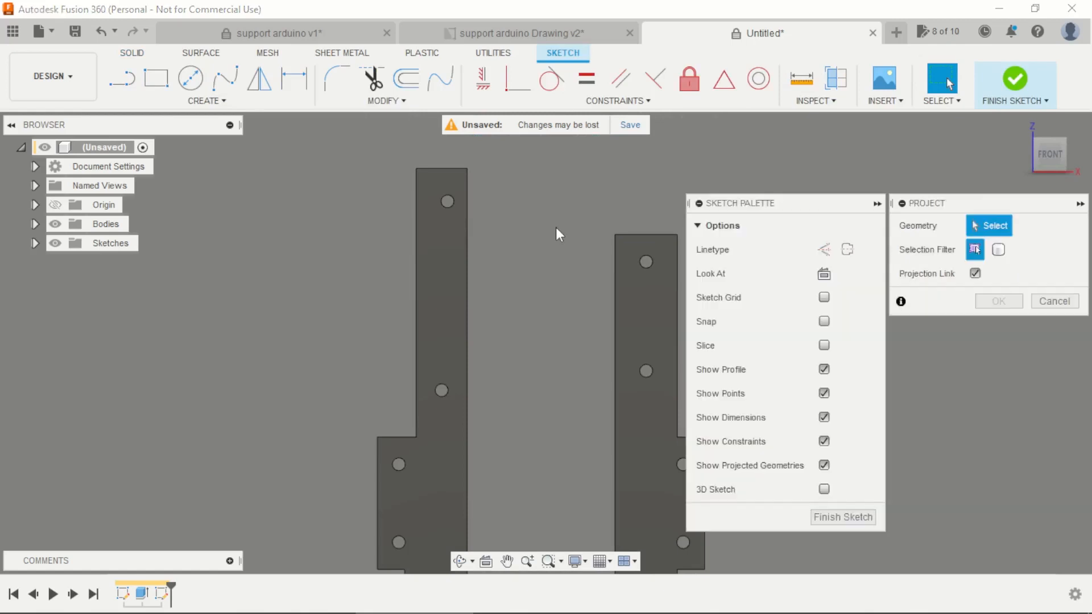
click(649, 266)
click(447, 397)
click(450, 202)
click(999, 301)
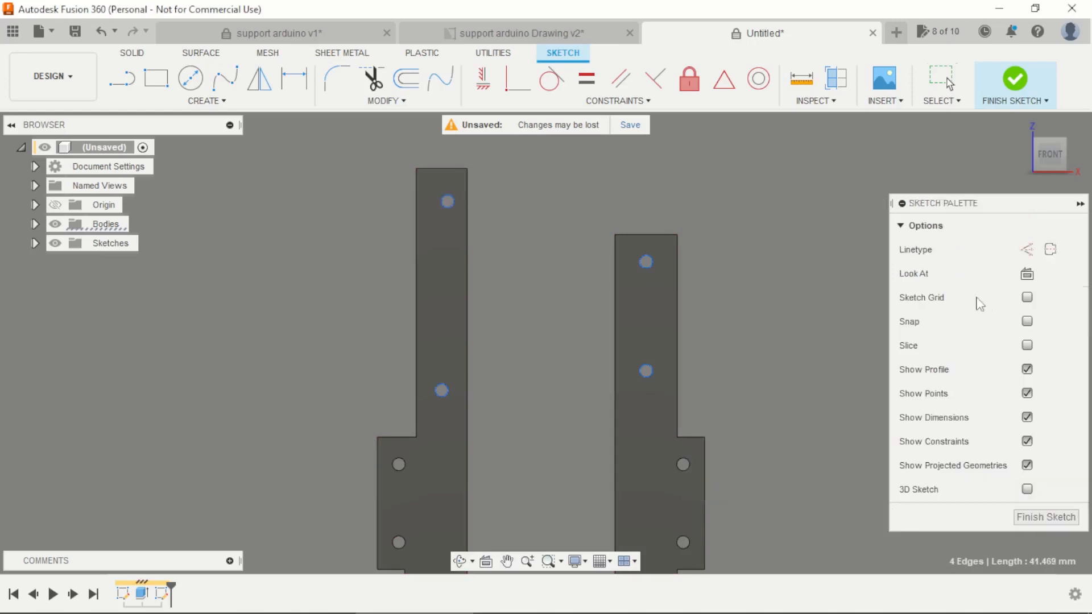
- Sketch a larger center-diameter circle concentric with each of the four projected arm holes
scroll(619, 233, up, 2)
click(191, 78)
scroll(398, 182, up, 2)
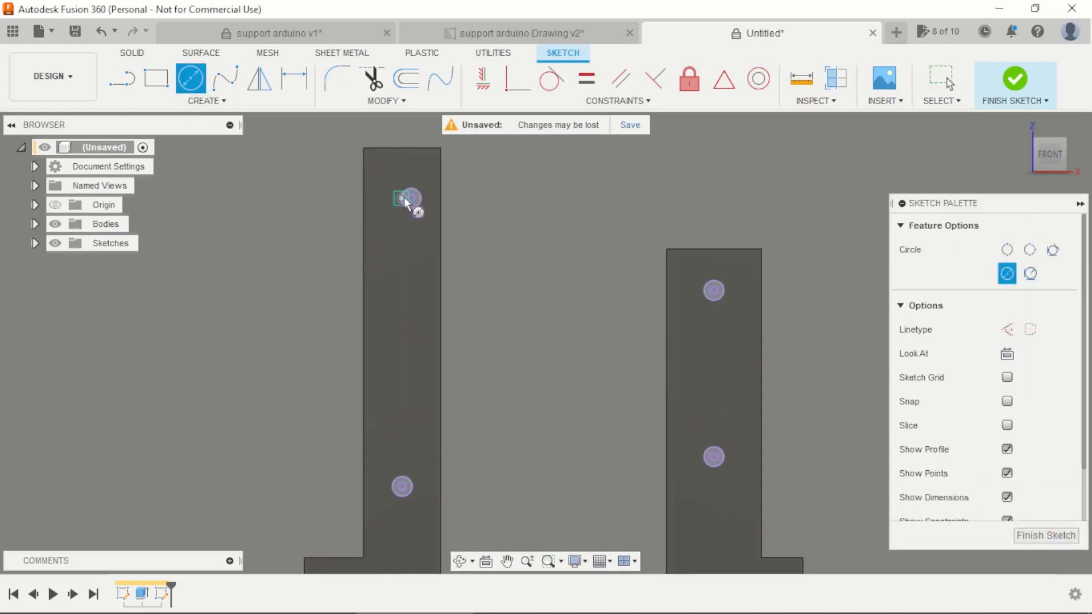
click(411, 199)
click(493, 240)
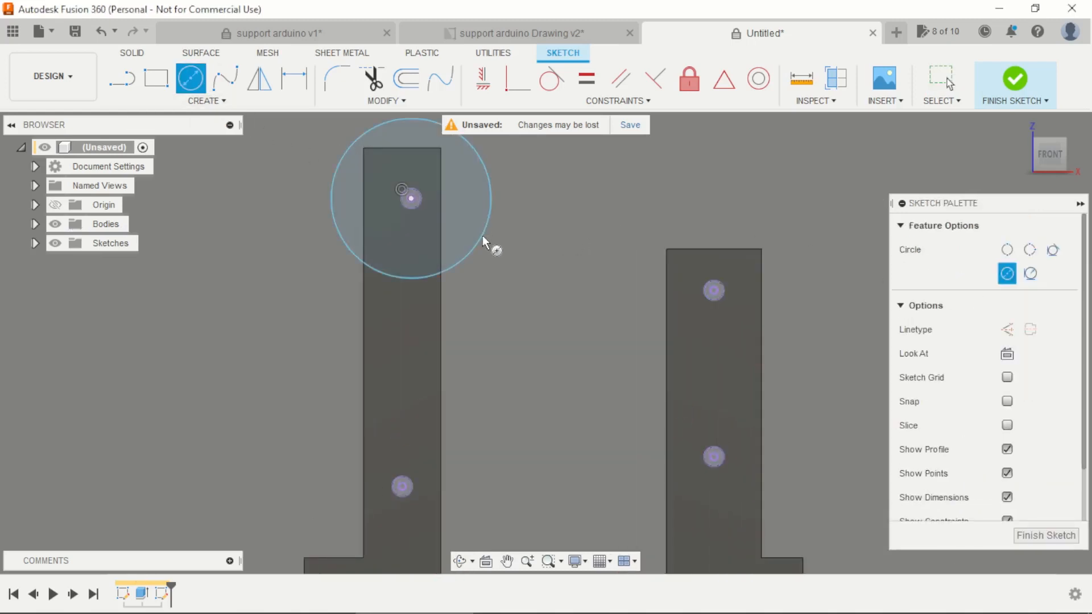
click(402, 486)
click(466, 473)
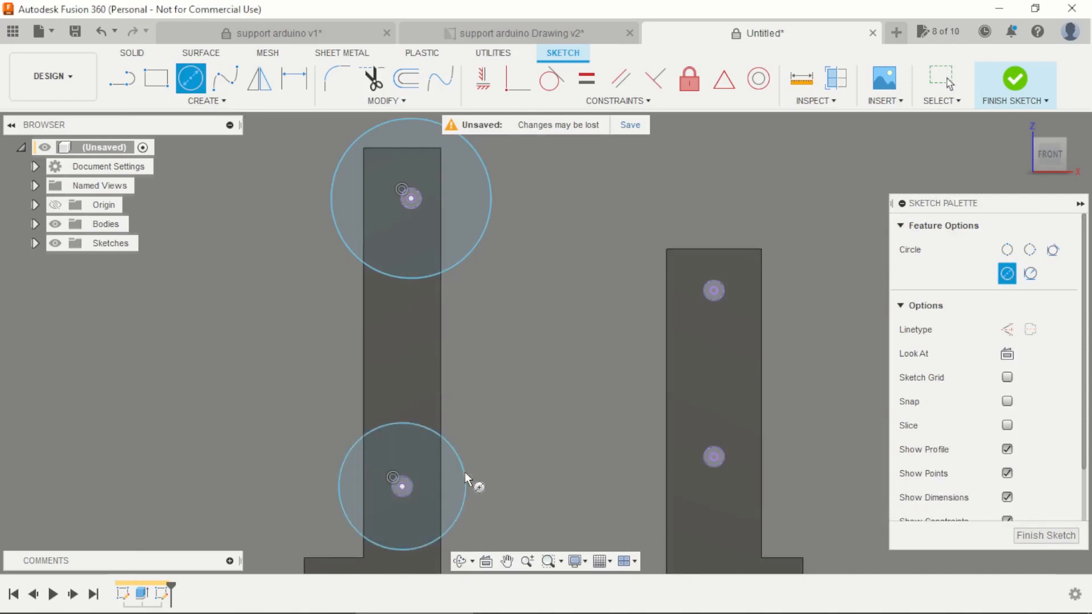
click(714, 291)
click(788, 325)
click(714, 457)
click(792, 455)
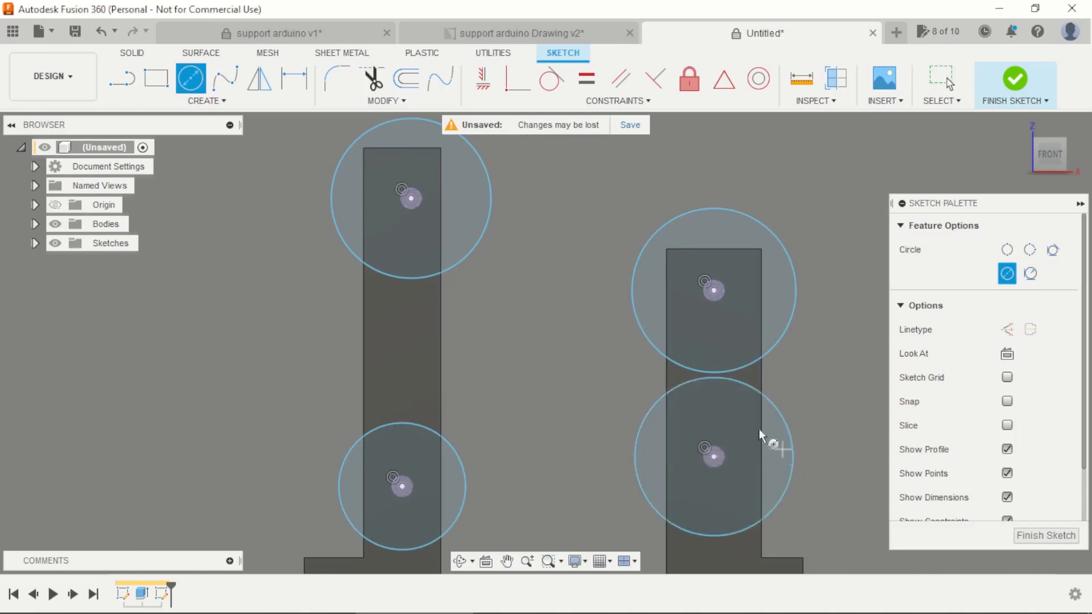
key(Escape)
- Apply an Equal constraint to the four new circles around the arm holes
click(470, 261)
ctrl+click(631, 299)
ctrl+click(468, 486)
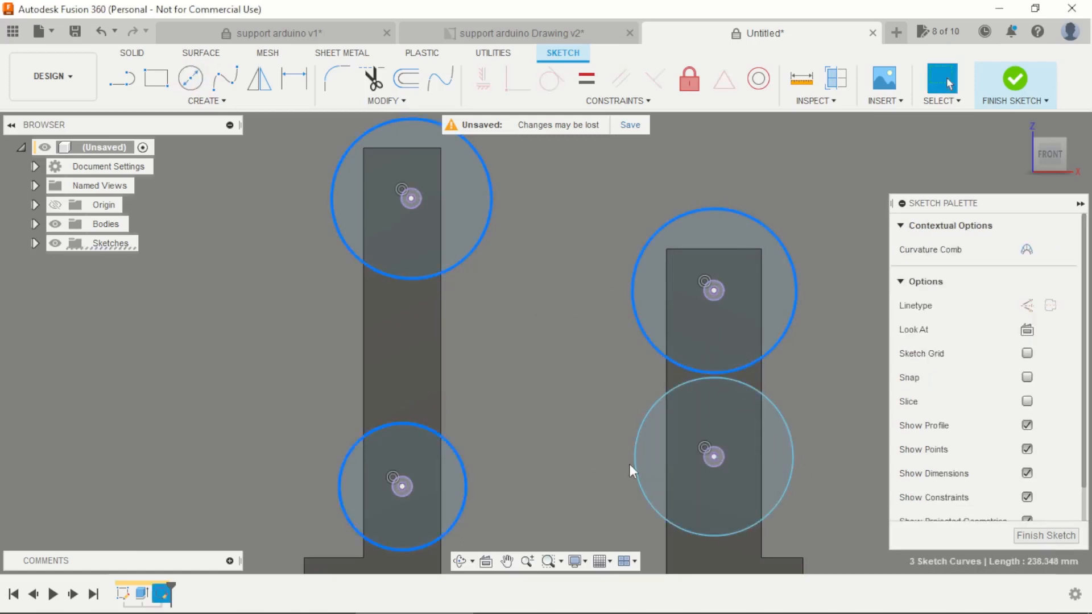
ctrl+click(637, 461)
click(586, 80)
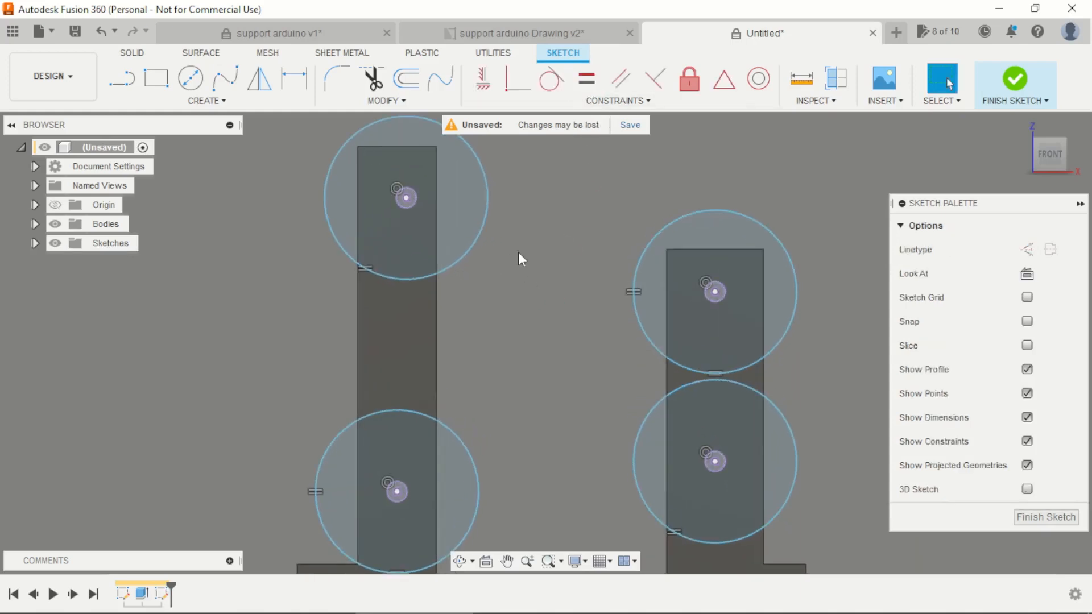
- Dimension the circle around the left arm's upper hole to a 5.5 mm diameter and finish the sketch
key(d)
click(487, 218)
click(556, 187)
text(5.5)
key(Return)
shift+middle_drag(556, 188, 581, 209)
click(1001, 88)
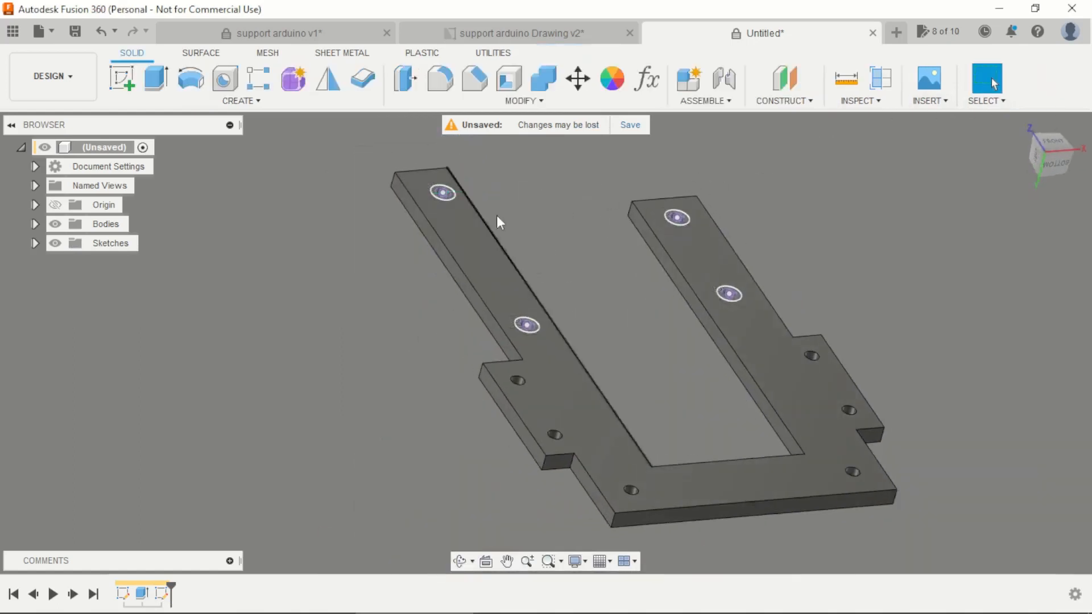
- Extrude the four ring profiles around the arm holes 6 mm outward, joined to the plate, to form hollow standoffs
scroll(566, 208, up, 3)
key(e)
scroll(392, 196, up, 2)
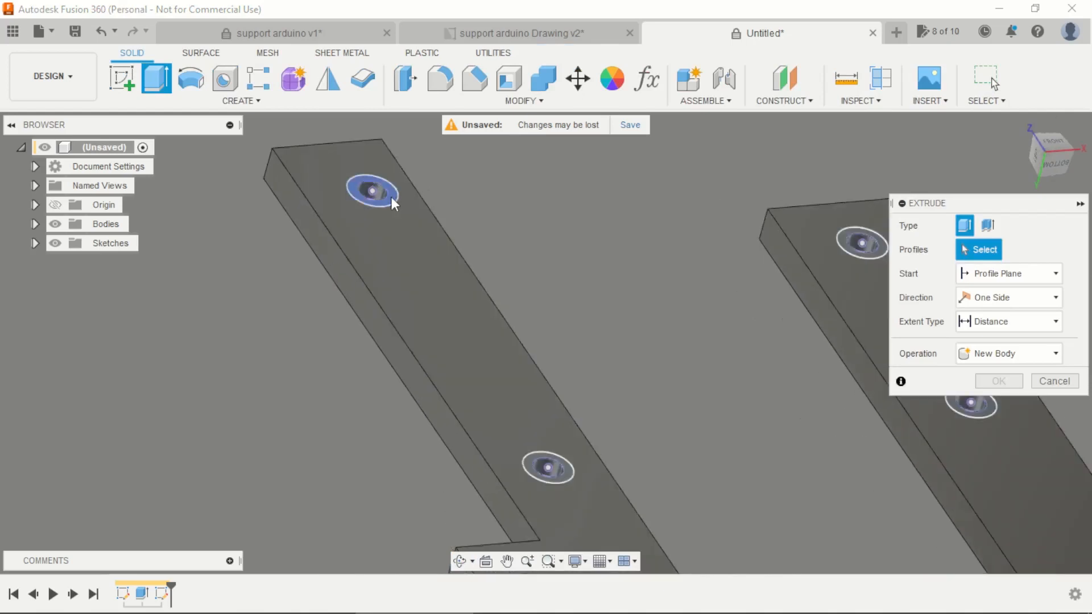
click(391, 197)
scroll(391, 196, down, 3)
scroll(475, 343, up, 3)
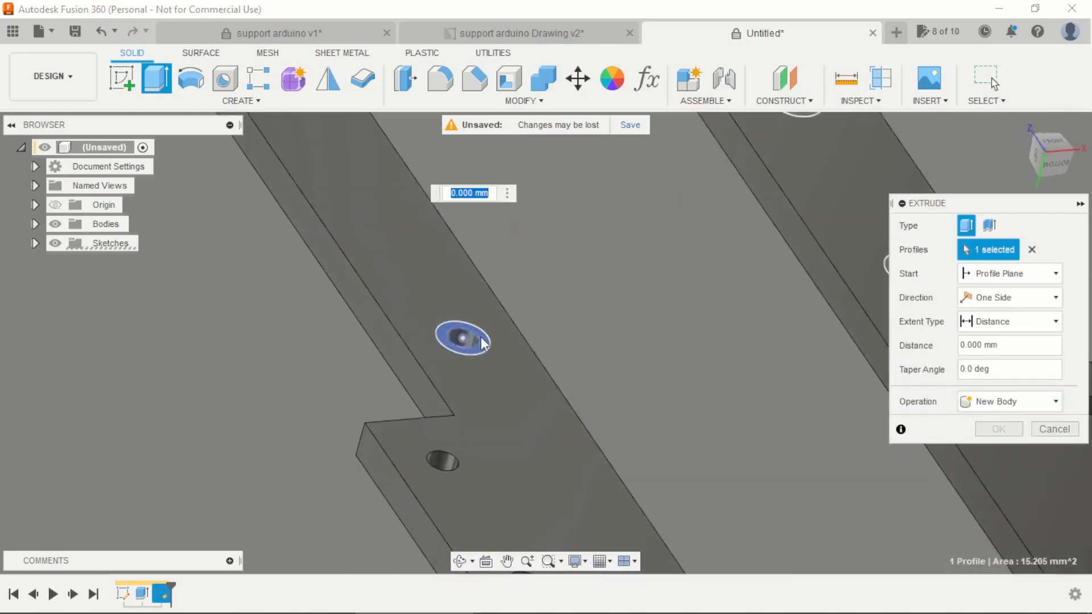
click(481, 338)
scroll(481, 337, down, 3)
scroll(705, 315, up, 3)
click(705, 315)
scroll(677, 319, down, 3)
scroll(640, 212, up, 2)
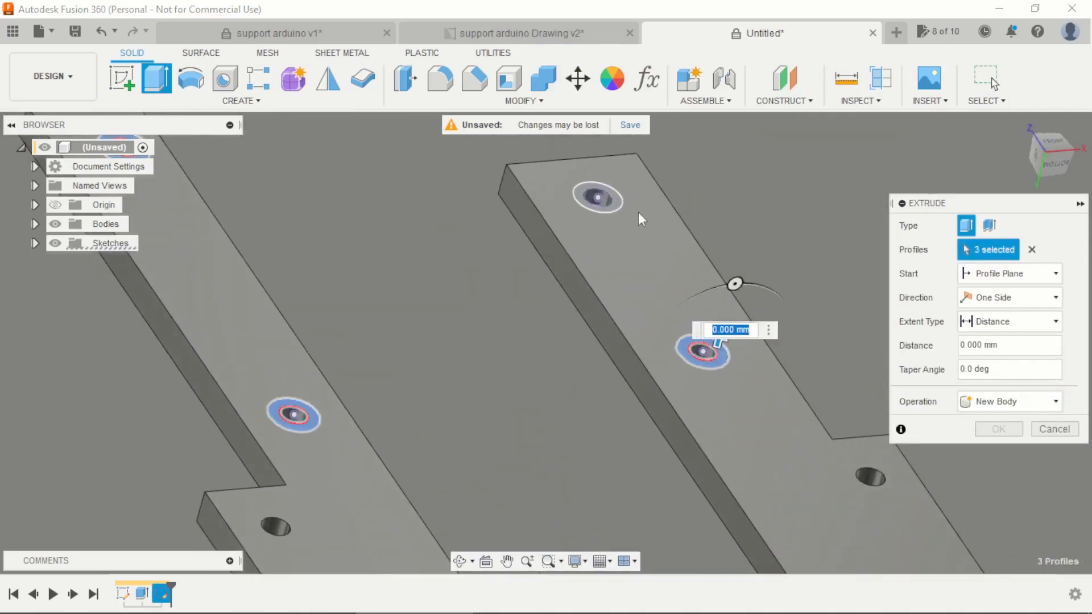
click(619, 205)
text(6)
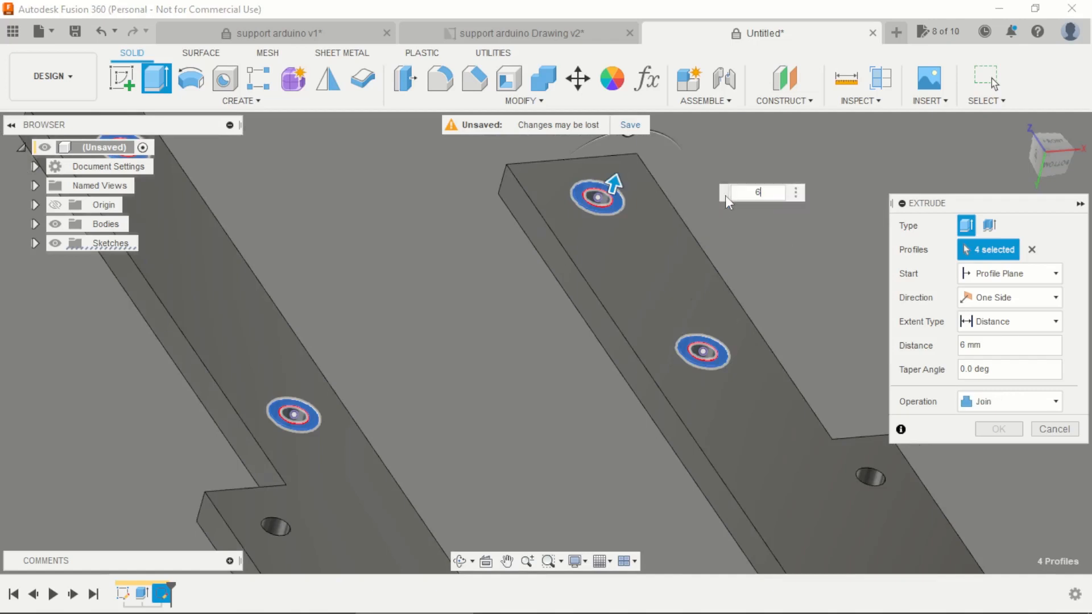
key(Return)
- Chamfer the base edges of the four standoffs, where they meet the plate, by 1 mm
scroll(437, 254, down, 3)
scroll(367, 237, up, 1)
scroll(402, 224, down, 1)
scroll(387, 222, up, 2)
click(474, 78)
scroll(254, 230, up, 2)
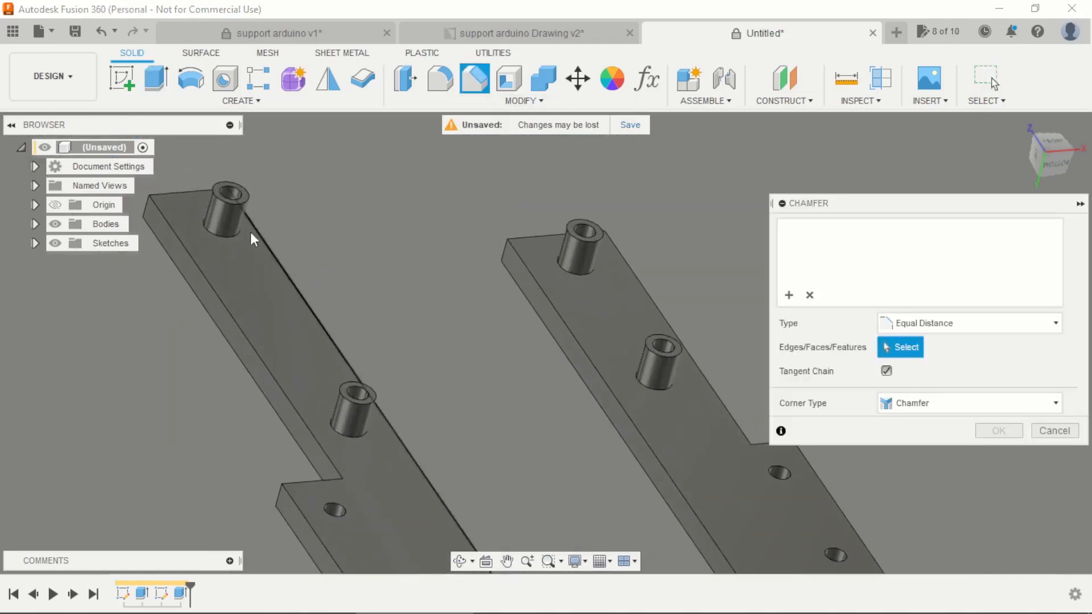
click(233, 233)
click(341, 437)
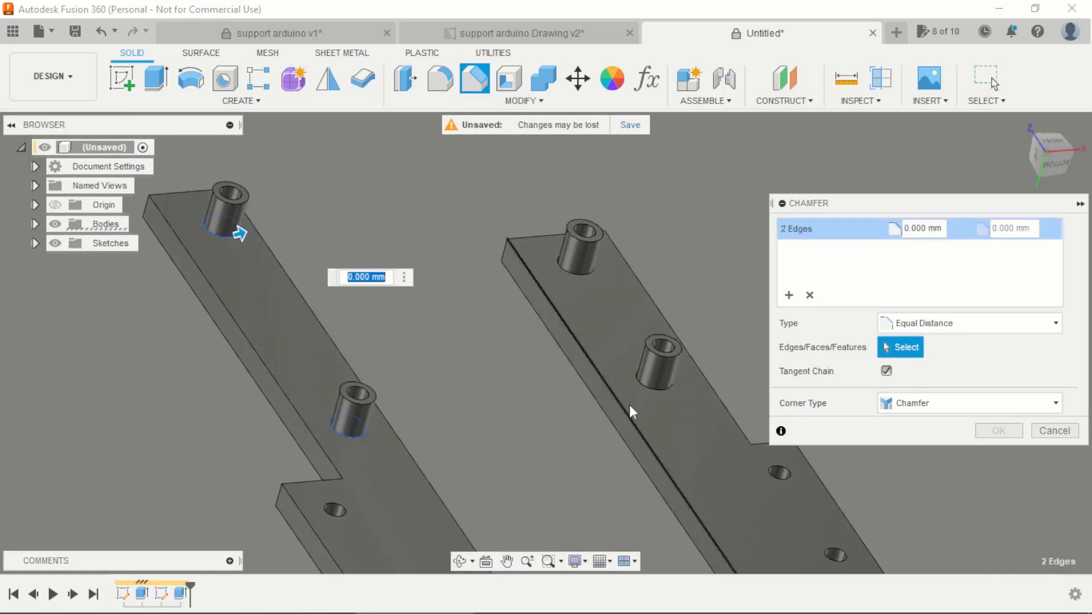
click(647, 387)
click(583, 275)
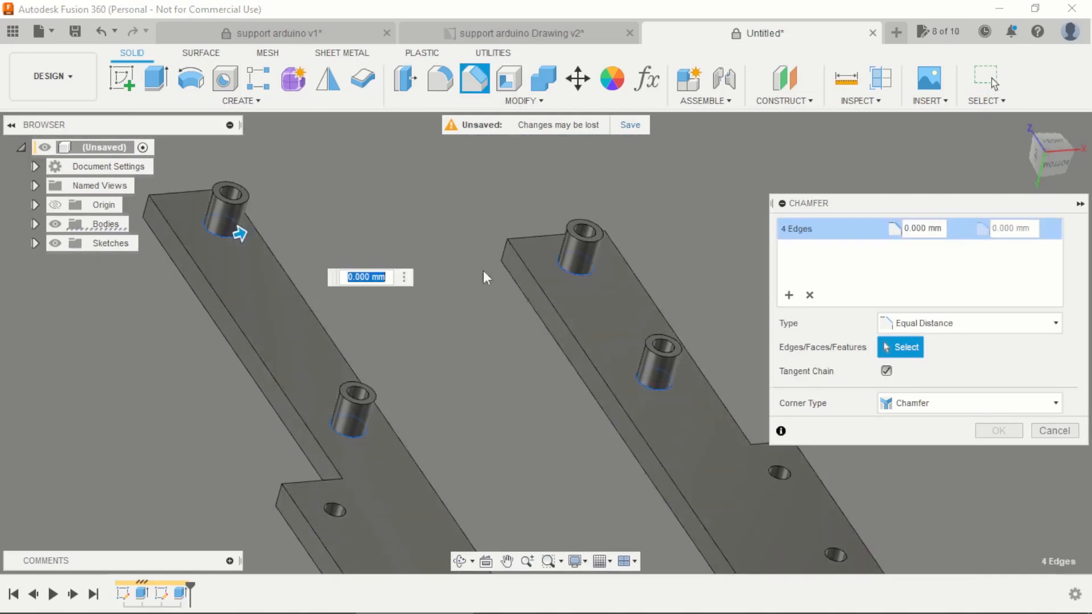
text(1)
key(Return)
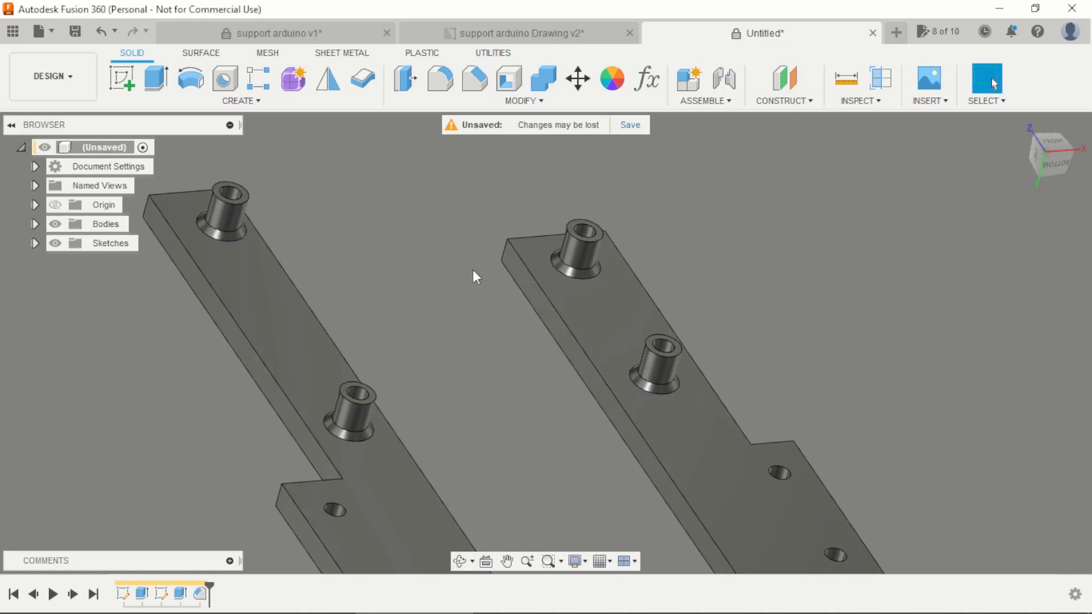
scroll(473, 270, down, 5)
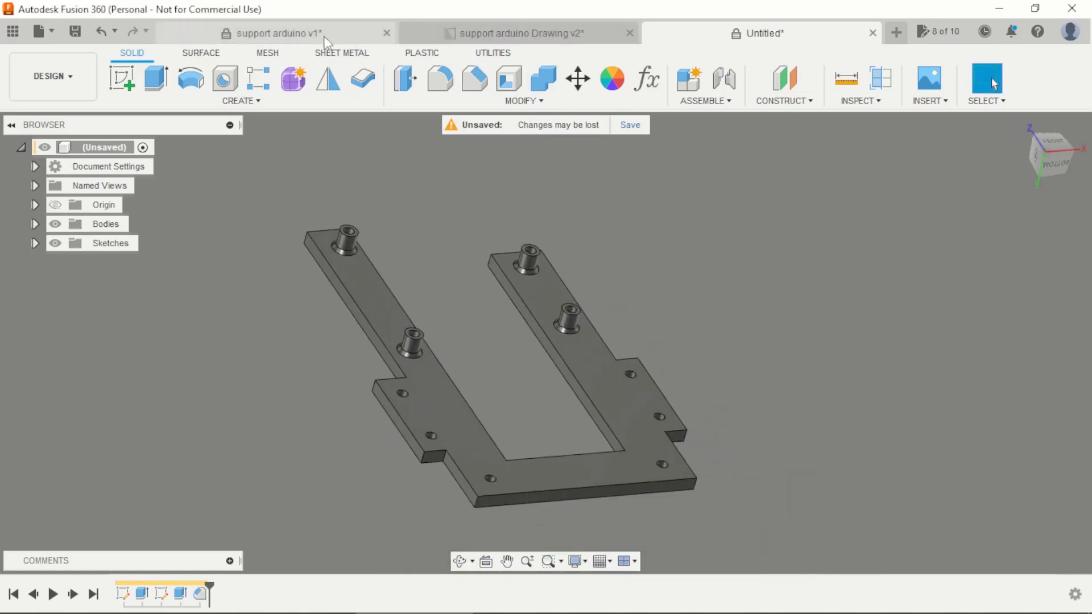
- Chamfer the outer rim edges at the free ends of the four standoffs by 0.25 mm
scroll(528, 240, up, 5)
click(474, 78)
scroll(404, 205, up, 2)
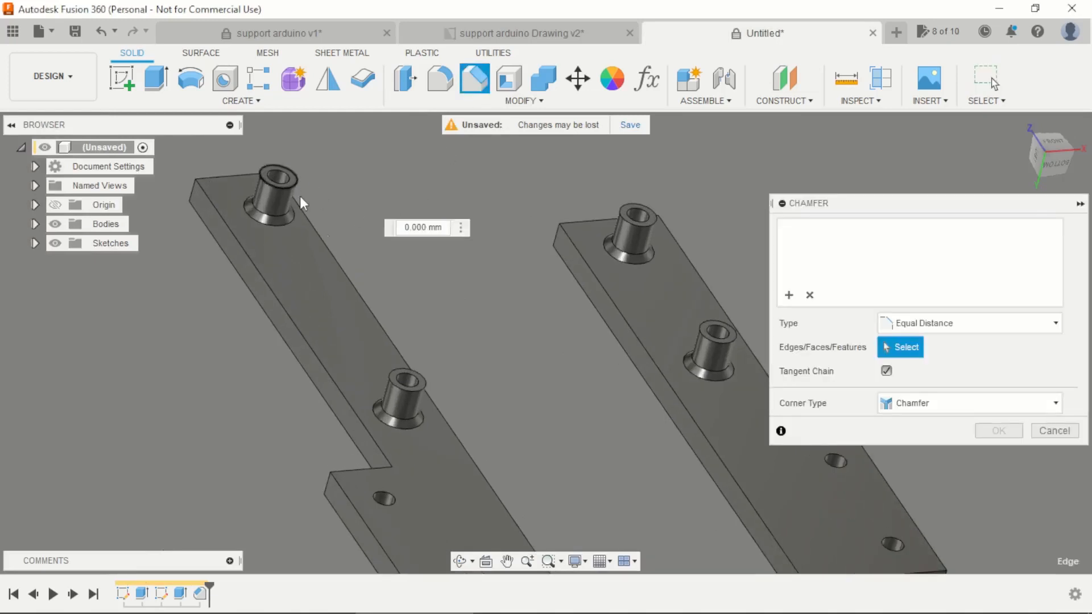
click(292, 183)
click(408, 384)
click(636, 222)
click(708, 338)
text(0.25)
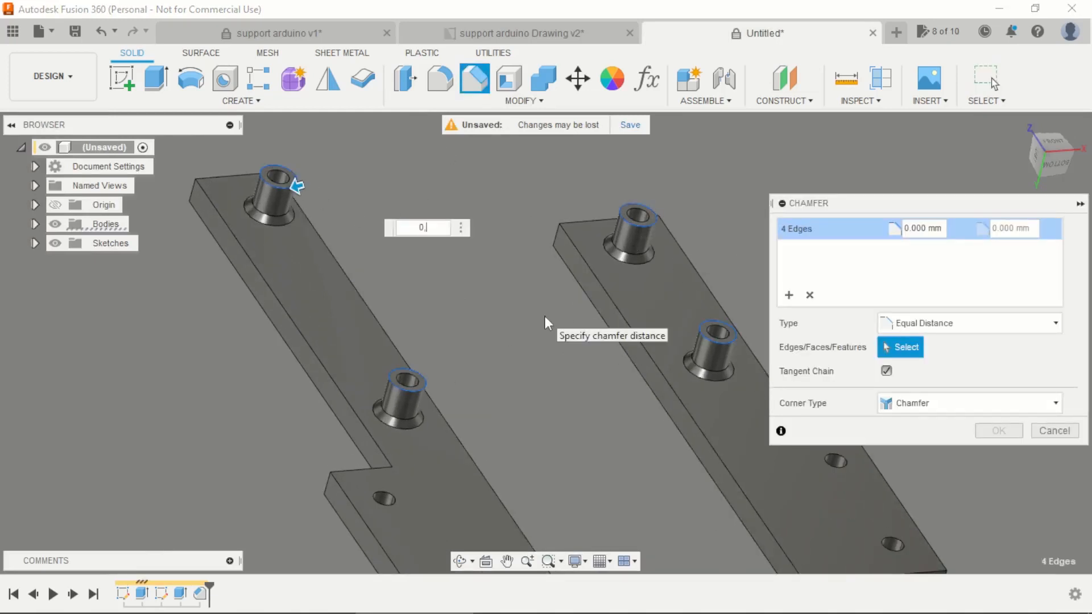
key(Return)
scroll(495, 308, down, 6)
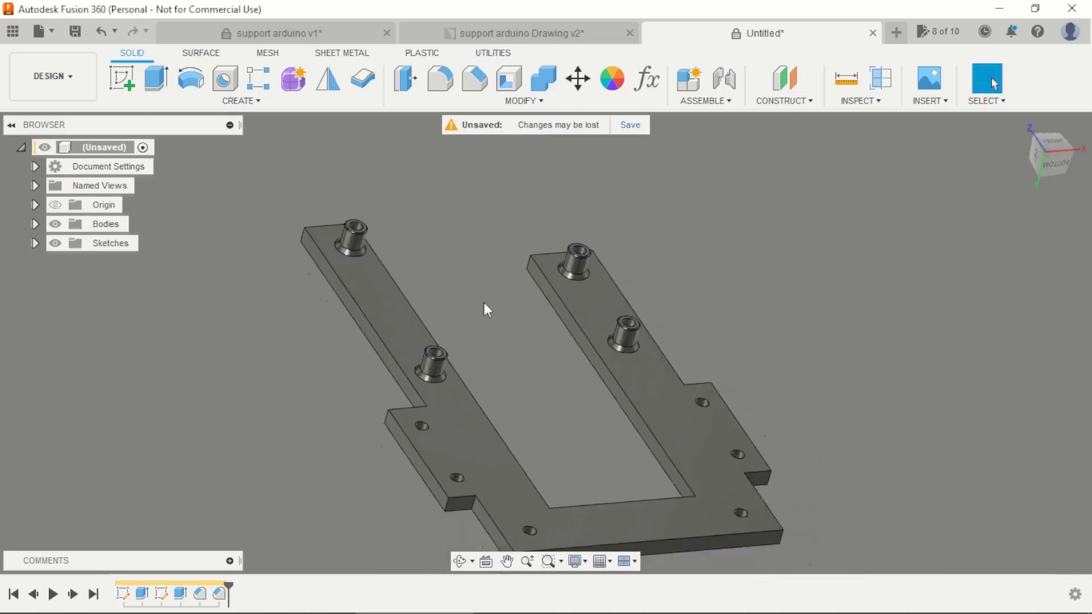
mouse_move(497, 300)
shift+middle_down()
mouse_move(476, 353)
mouse_move(520, 394)
mouse_move(507, 353)
mouse_move(520, 322)
mouse_move(507, 283)
mouse_move(521, 254)
mouse_move(511, 298)
shift+middle_up()
- Check the chamfer callouts in the drawing and chamfer the inner corner between the left arm and the wide shoulder by 10 mm
click(487, 43)
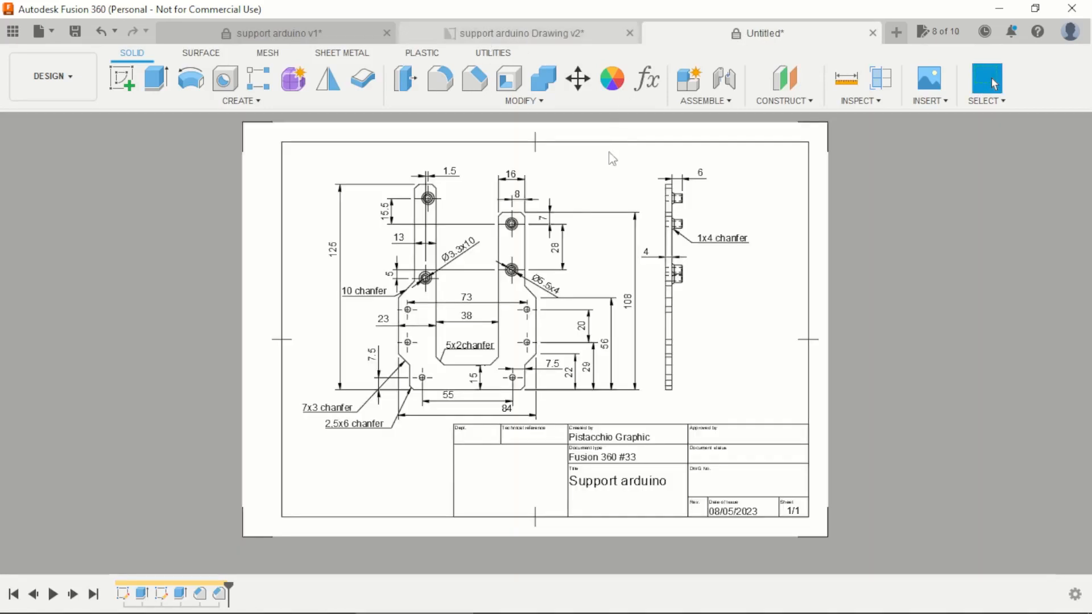
scroll(488, 315, up, 2)
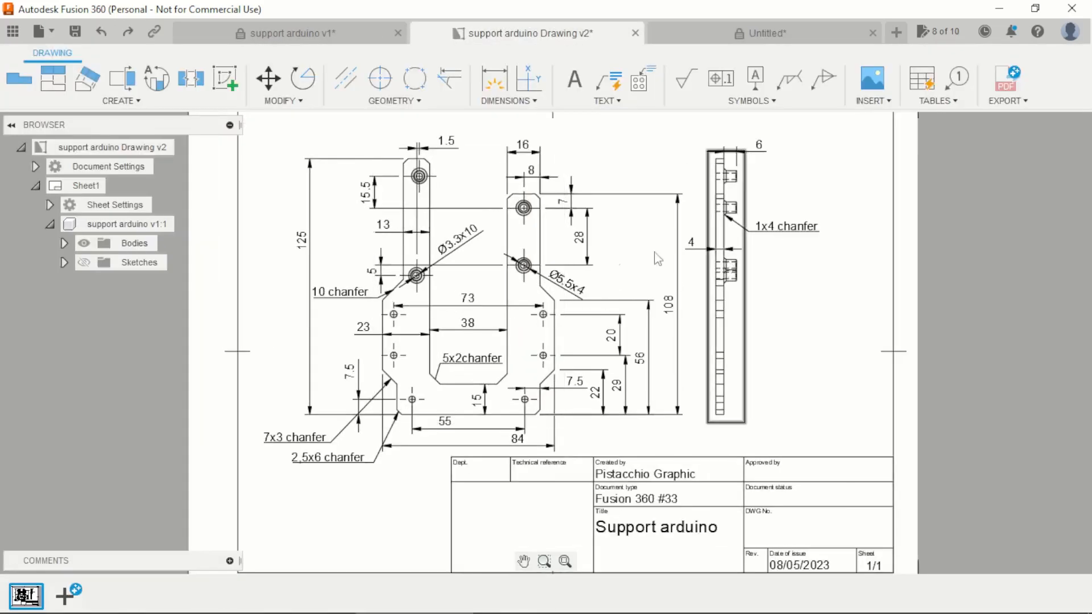
scroll(461, 249, up, 1)
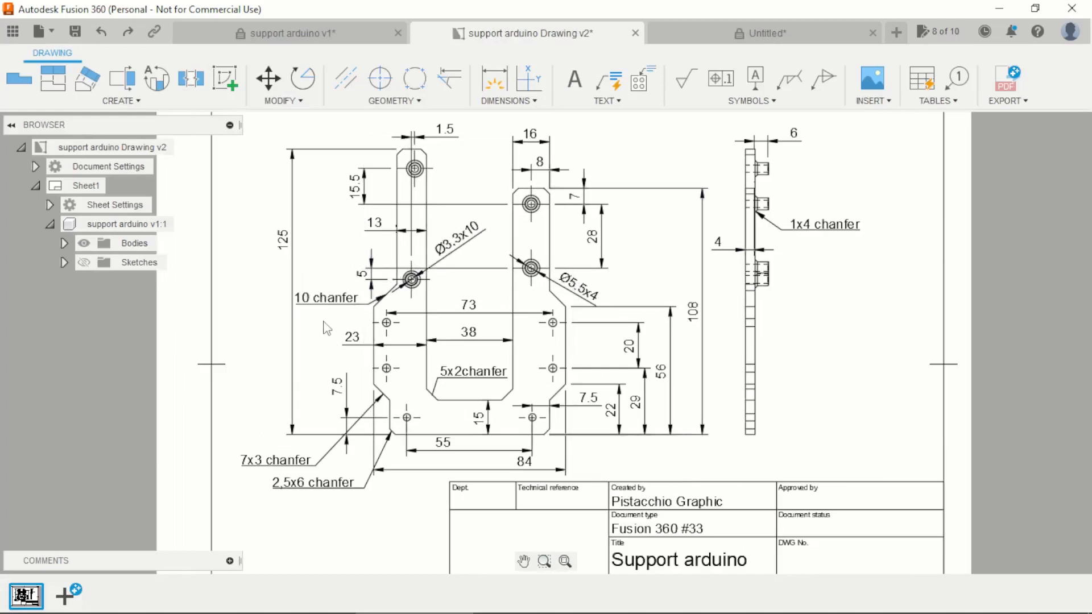
click(670, 38)
shift+middle_drag(518, 310, 542, 374)
scroll(522, 383, up, 5)
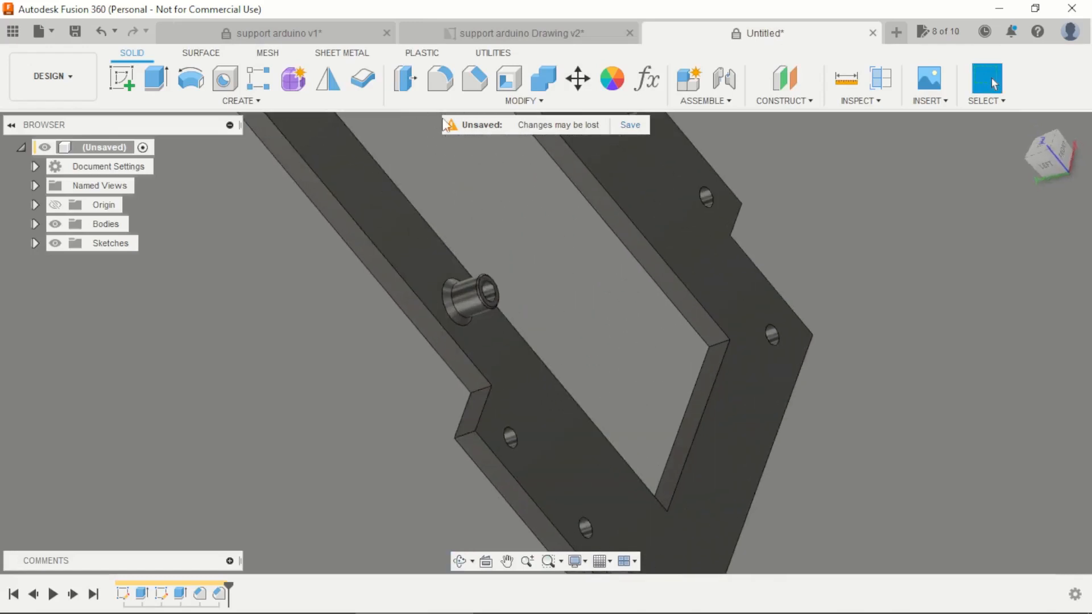
click(474, 78)
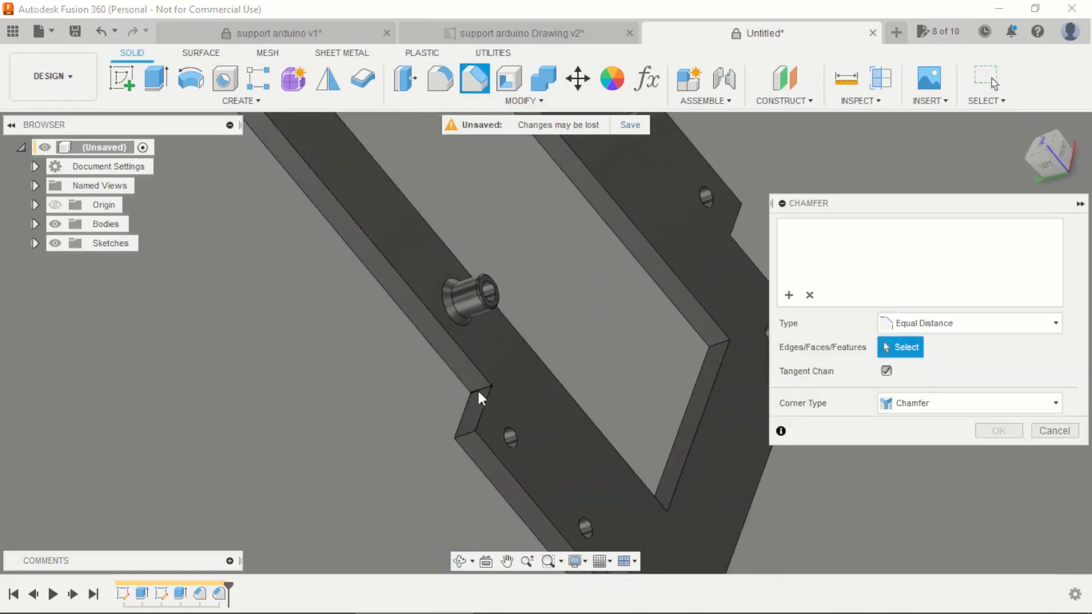
click(478, 393)
text(10)
key(Return)
scroll(480, 375, down, 5)
shift+middle_drag(558, 384, 512, 353)
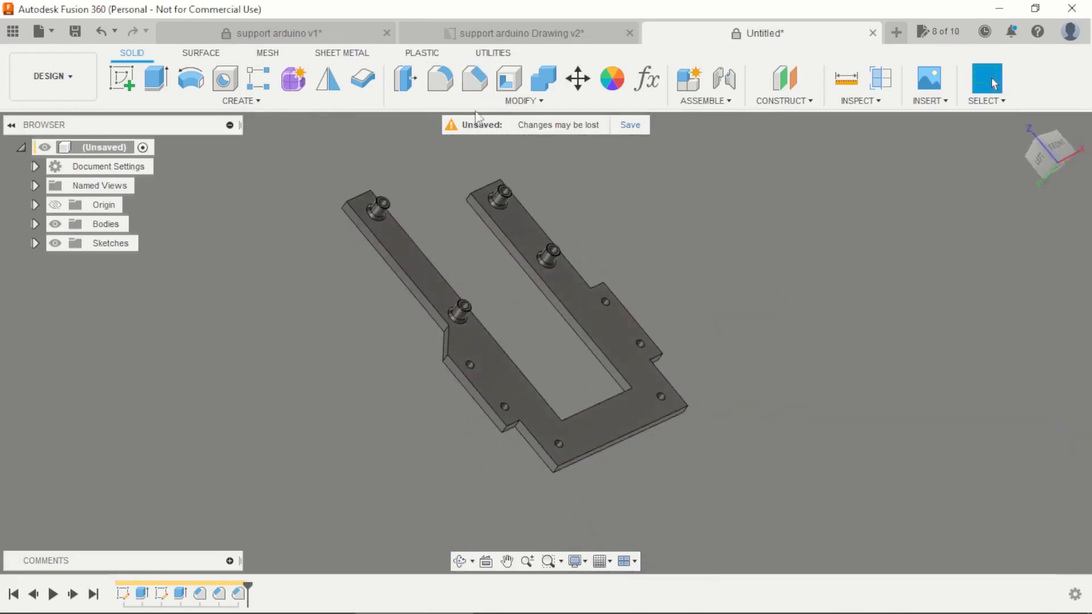
- Look up the slot's chamfer in the drawing and chamfer the two inner corners at the closed end of the U-slot by 5 mm
click(520, 35)
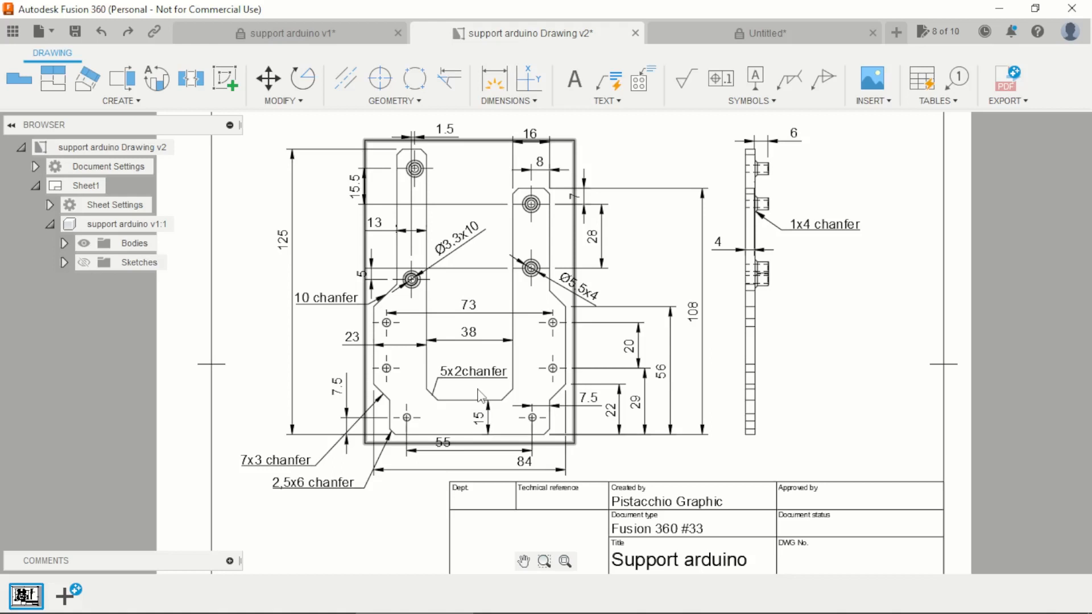
click(735, 38)
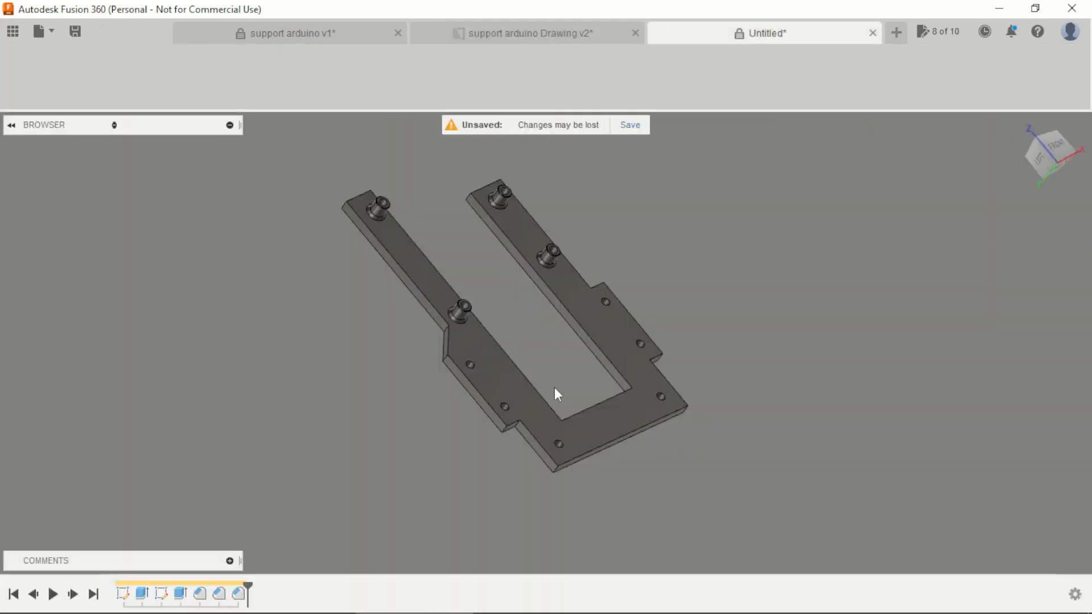
scroll(576, 381, up, 3)
shift+middle_drag(576, 381, 635, 376)
scroll(634, 374, up, 2)
click(474, 79)
click(616, 339)
shift+middle_drag(558, 377, 524, 498)
click(522, 504)
text(3)
key(Return)
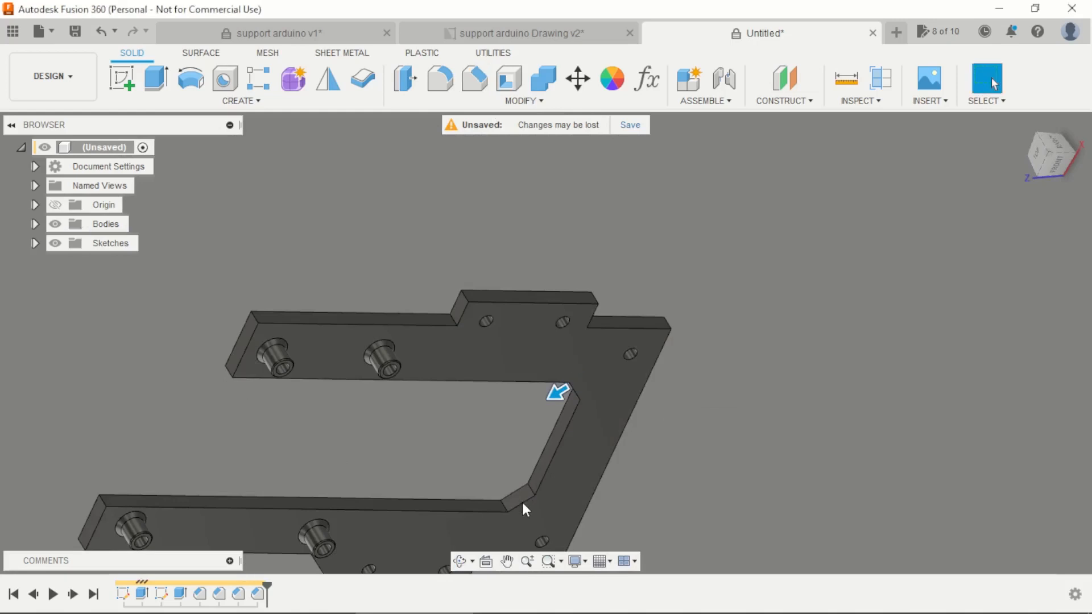
shift+middle_drag(486, 384, 517, 228)
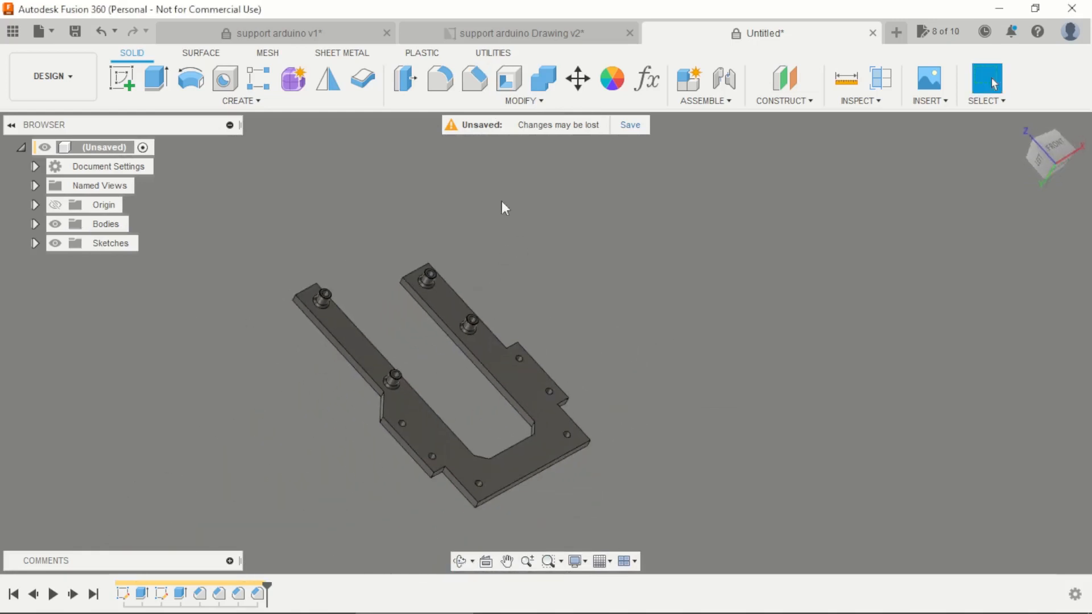
- Check the drawing and chamfer the inner corners of both lower side notches and the right arm's shoulder by 7 mm
click(498, 34)
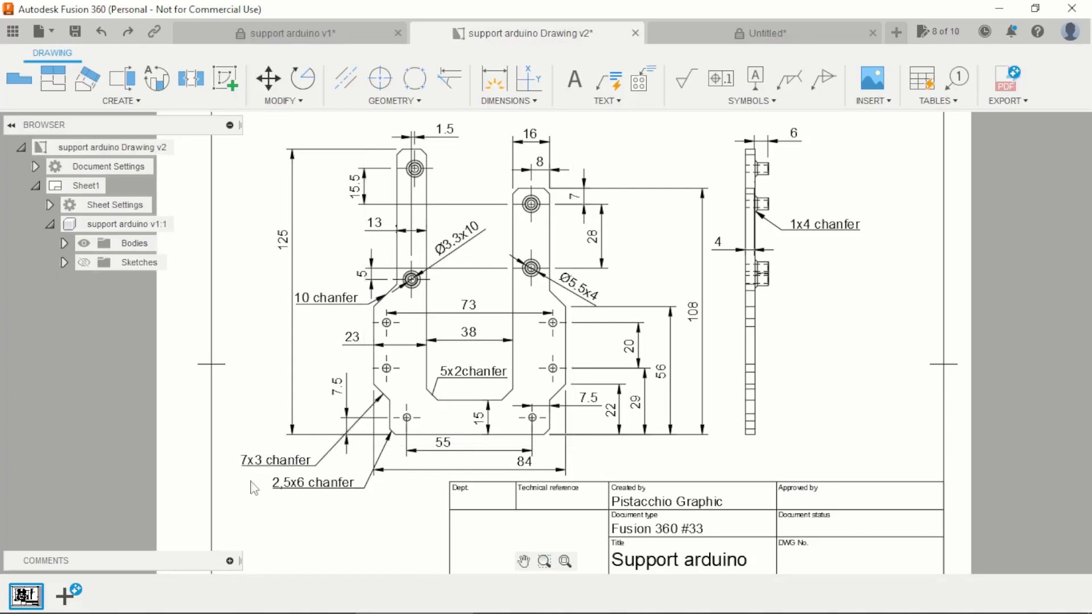
click(771, 34)
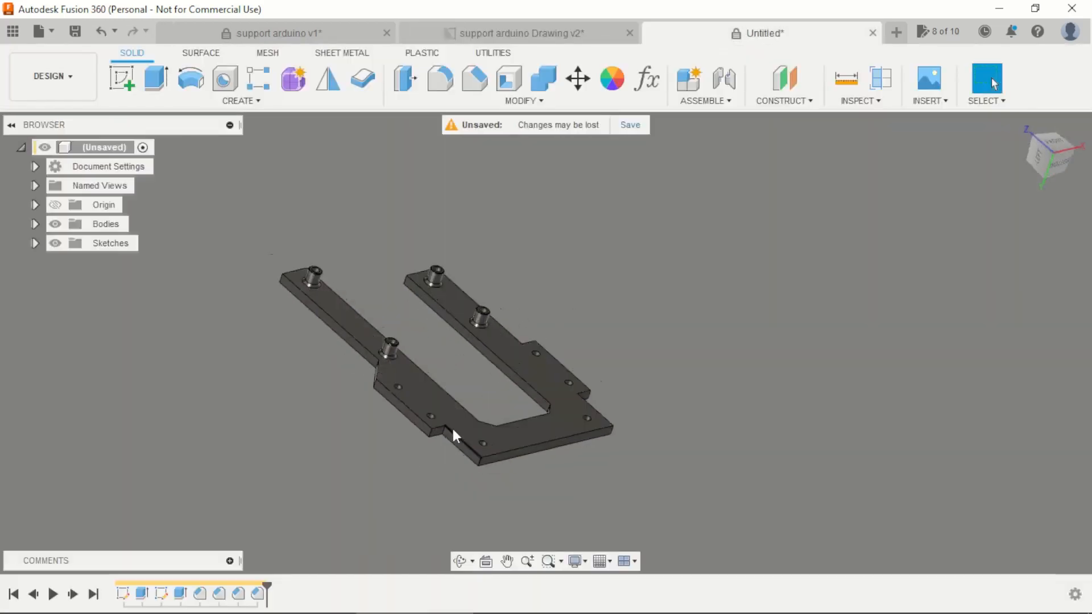
click(474, 78)
scroll(444, 421, up, 5)
click(439, 435)
shift+middle_drag(595, 387, 497, 372)
scroll(497, 372, down, 2)
scroll(768, 410, up, 2)
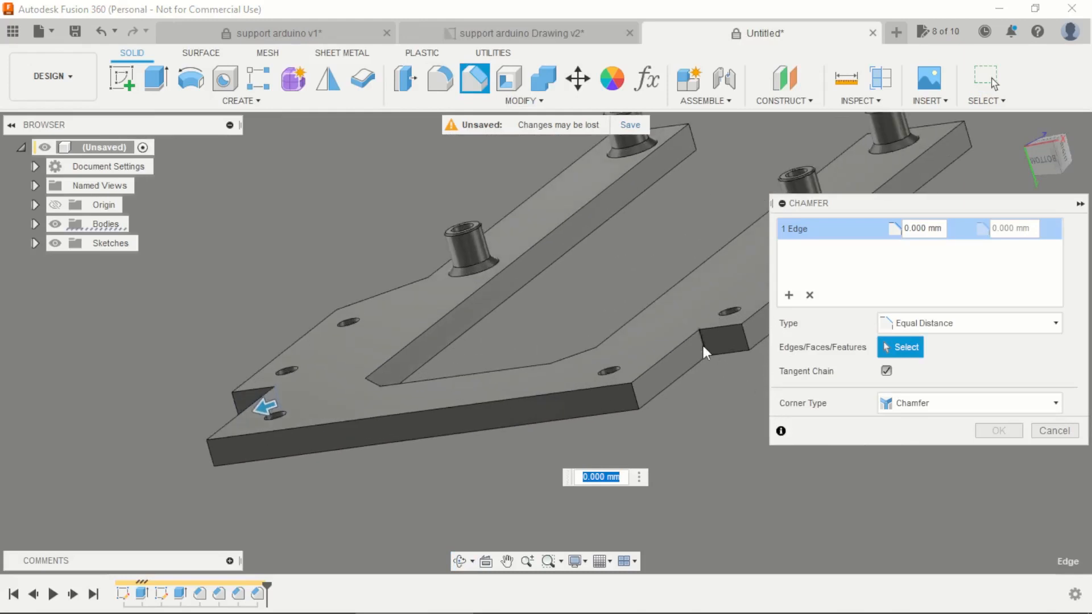
click(703, 345)
scroll(545, 338, down, 2)
shift+middle_drag(544, 337, 560, 456)
scroll(568, 371, up, 3)
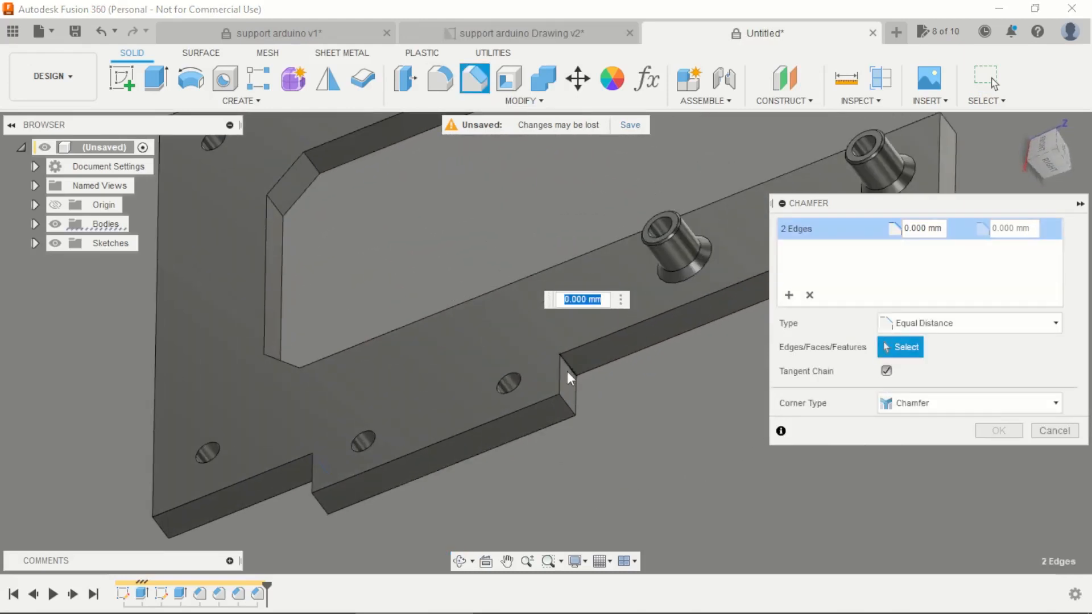
text(1)
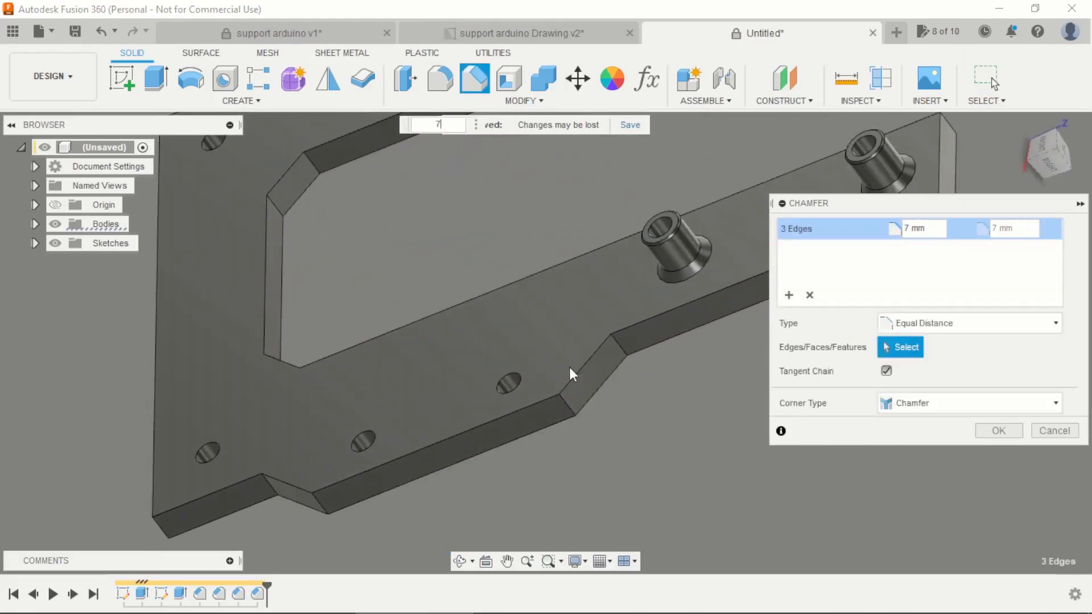
key(Return)
- Check the drawing and chamfer the plate's two bottom outer corners and the four corners at the arm tips by 2.5 mm
scroll(592, 374, down, 3)
shift+middle_drag(591, 374, 728, 368)
scroll(555, 339, down, 3)
scroll(555, 339, up, 2)
click(477, 34)
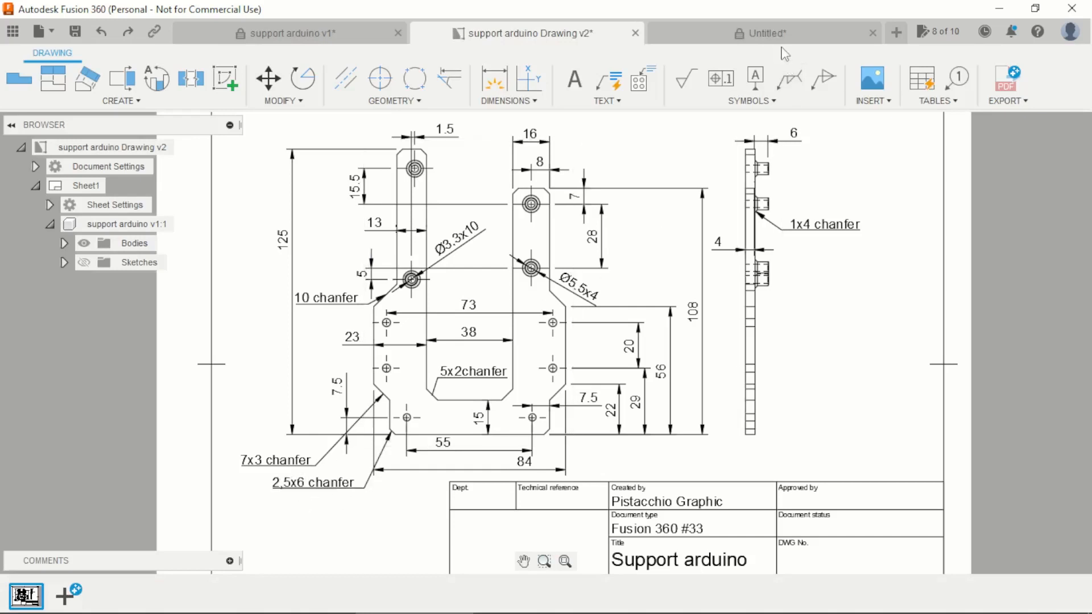
click(779, 34)
scroll(614, 407, up, 5)
shift+middle_drag(587, 392, 507, 304)
scroll(507, 305, up, 2)
click(474, 78)
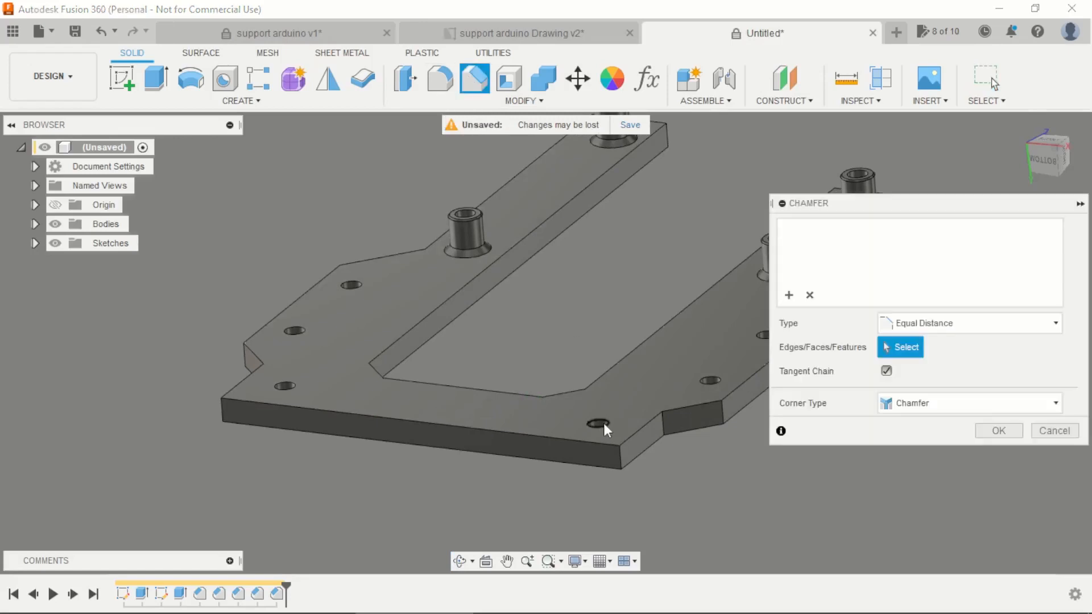
click(618, 454)
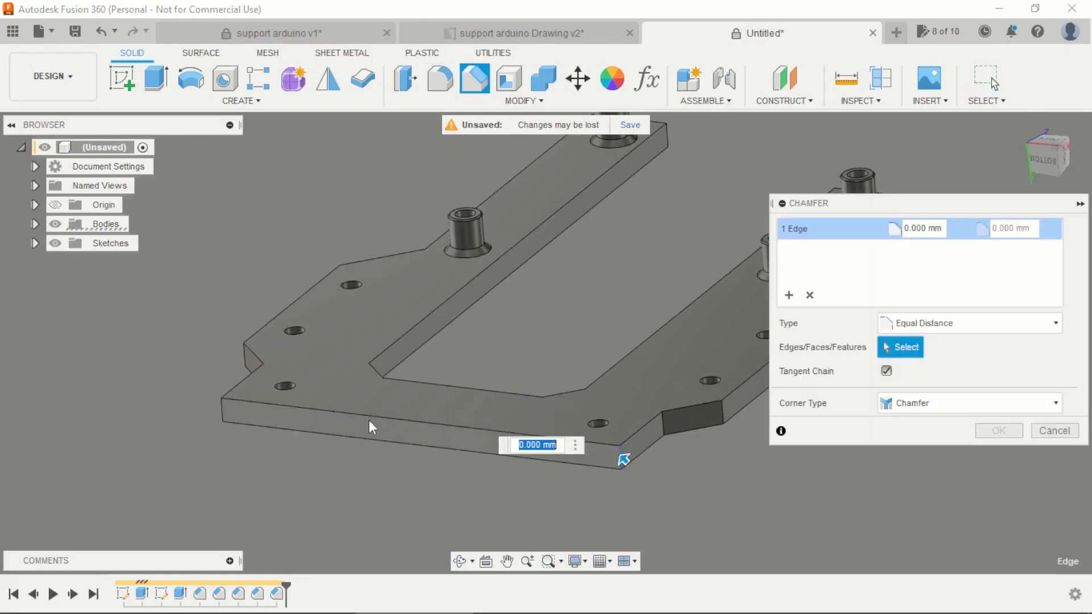
click(223, 408)
scroll(227, 408, down, 3)
shift+middle_drag(227, 408, 529, 386)
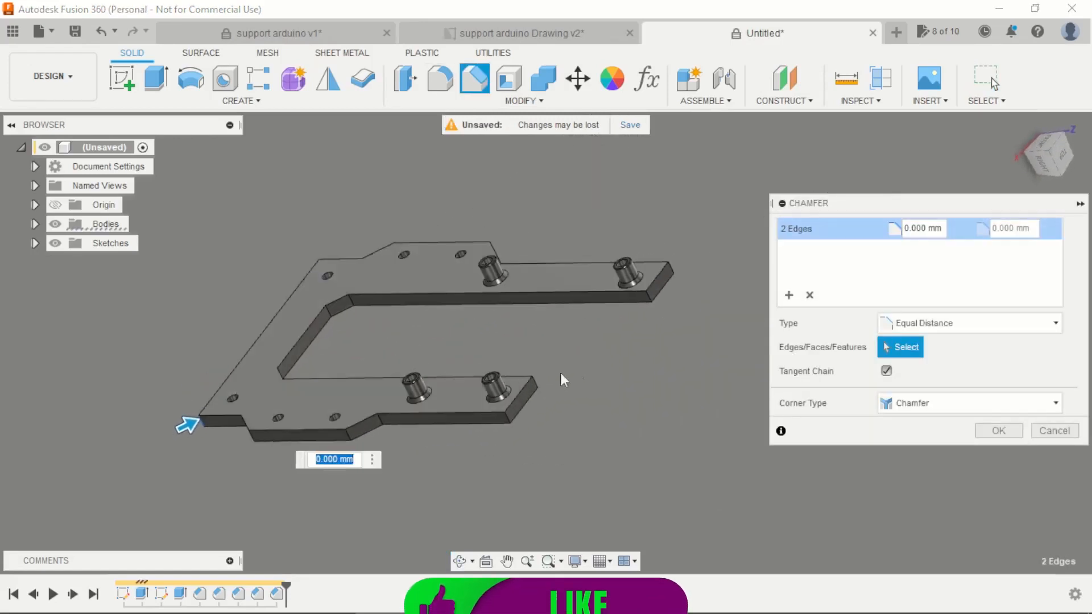
scroll(529, 386, up, 3)
click(457, 445)
click(503, 394)
click(671, 260)
click(709, 217)
shift+middle_drag(709, 217, 776, 324)
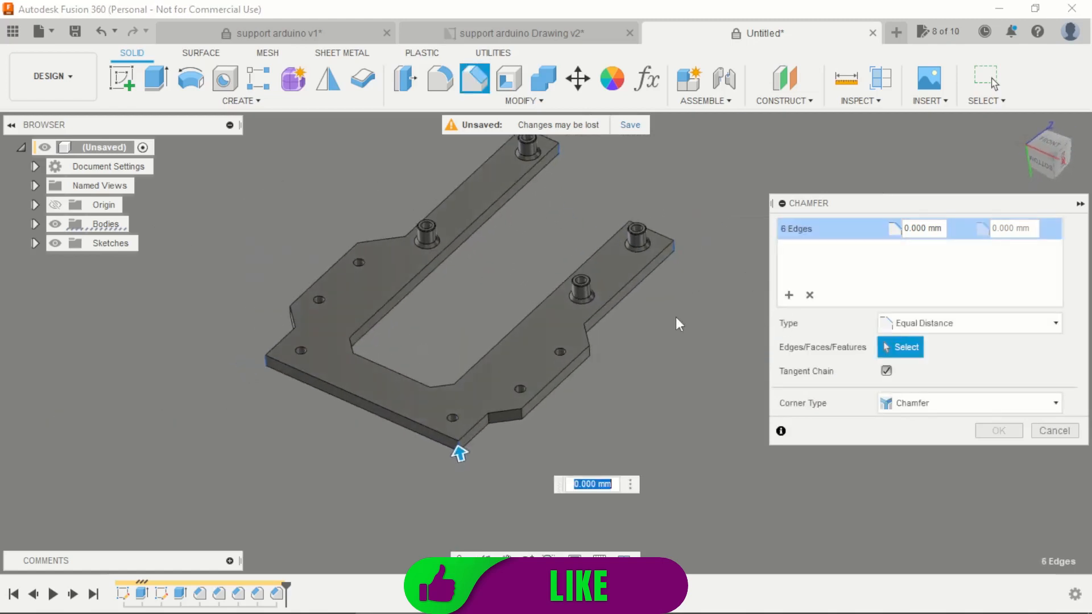
text(2.0)
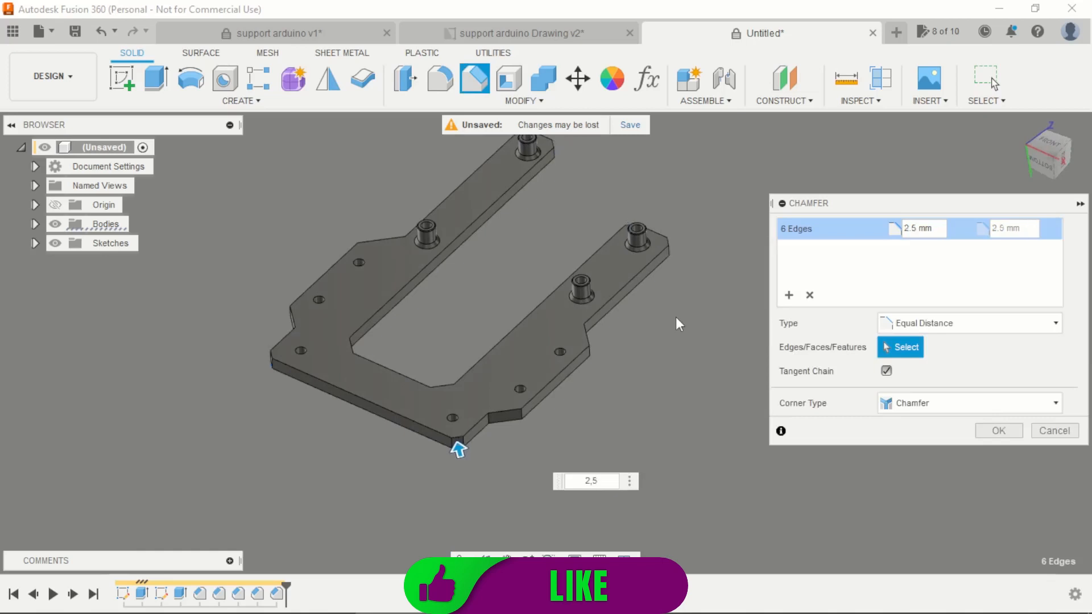
key(Return)
- Apply the Paint - Enamel Glossy (Green) appearance from the glossy paint library to the whole bracket body
shift+middle_drag(674, 316, 614, 117)
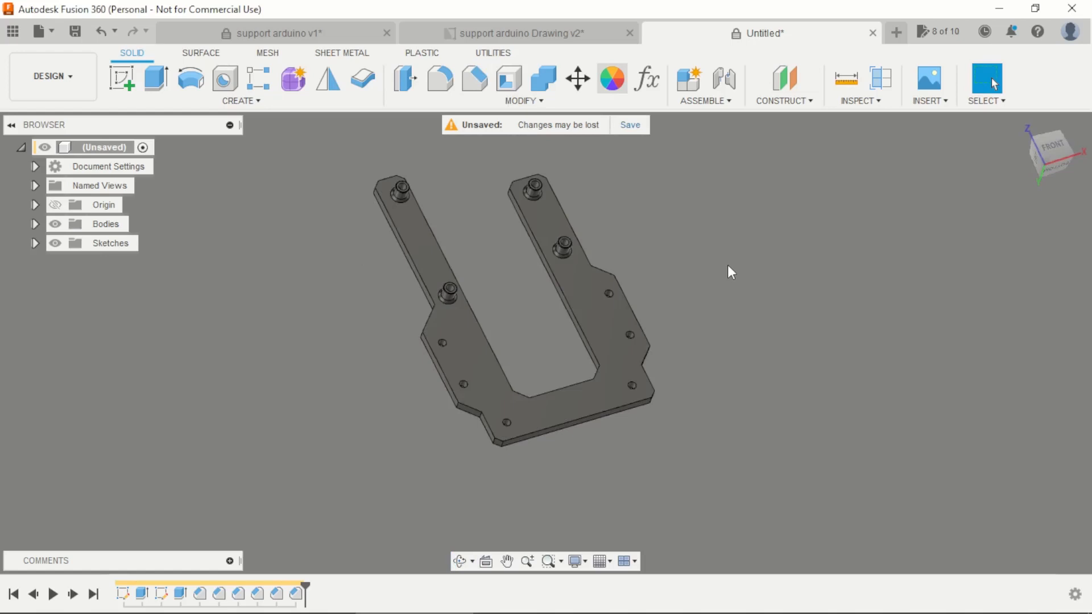
key(a)
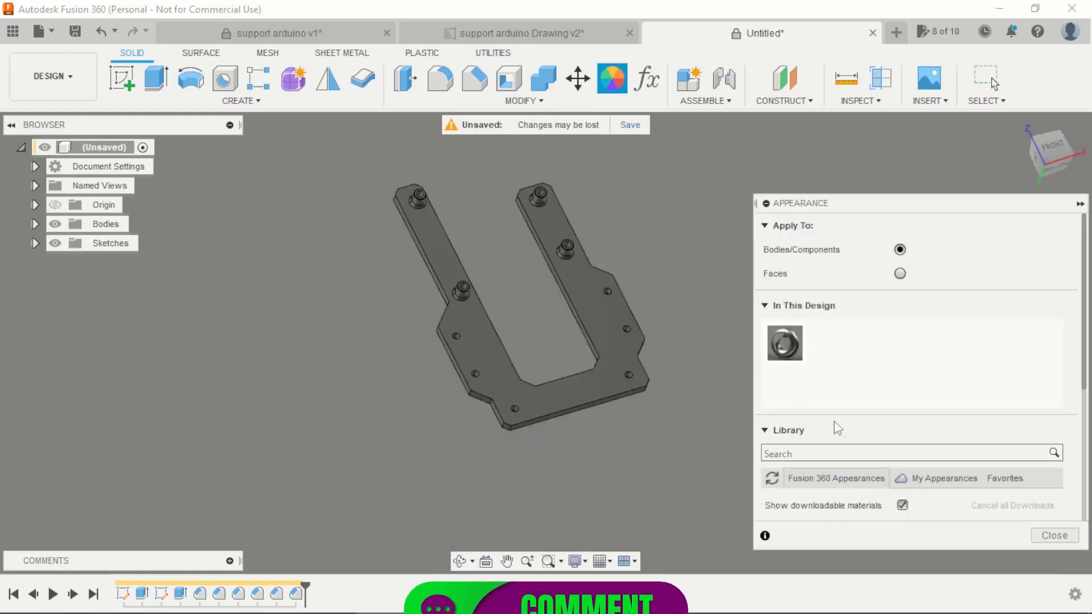
scroll(831, 428, down, 5)
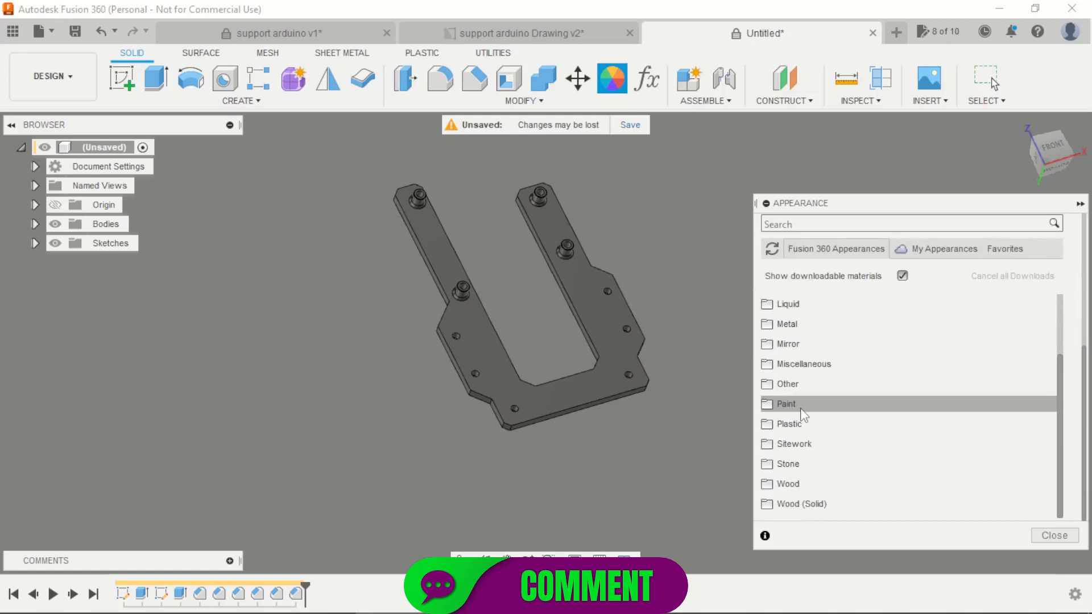
click(787, 406)
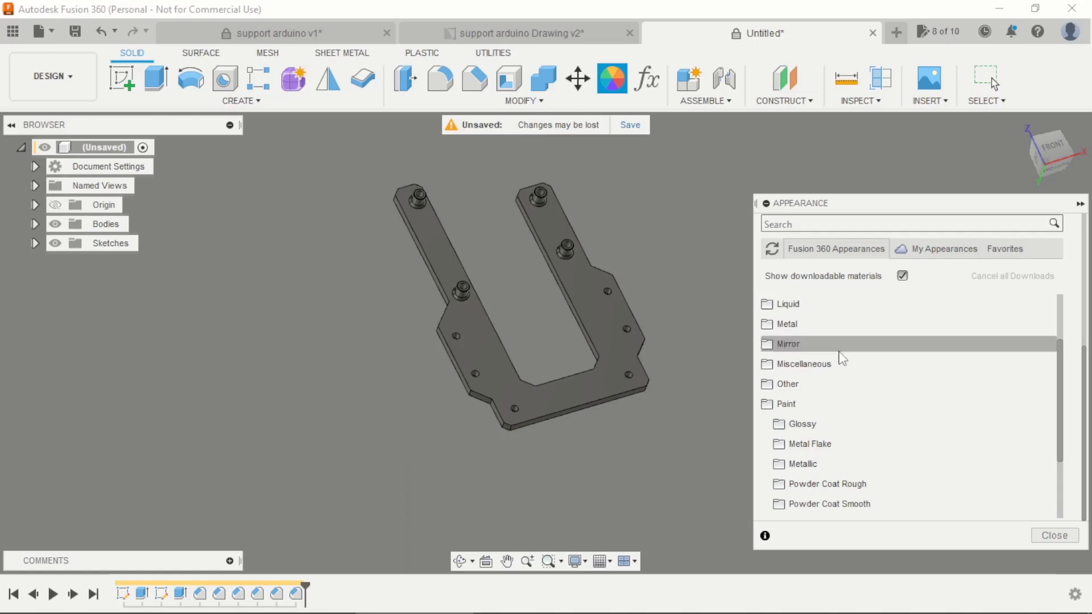
click(801, 424)
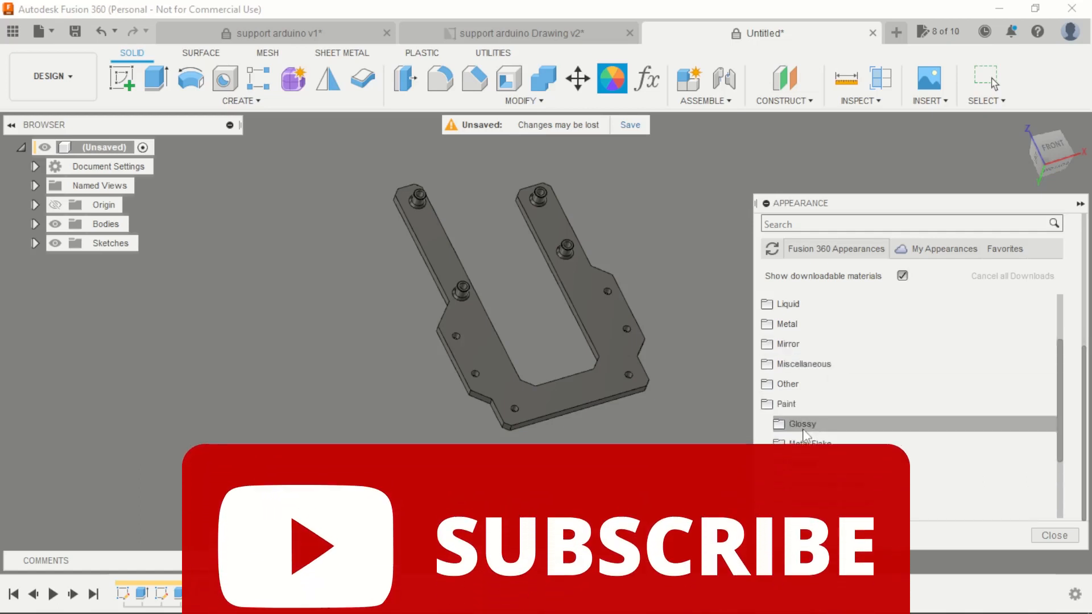
scroll(802, 423, down, 2)
scroll(910, 398, down, 1)
scroll(910, 398, up, 1)
drag(804, 462, 631, 359)
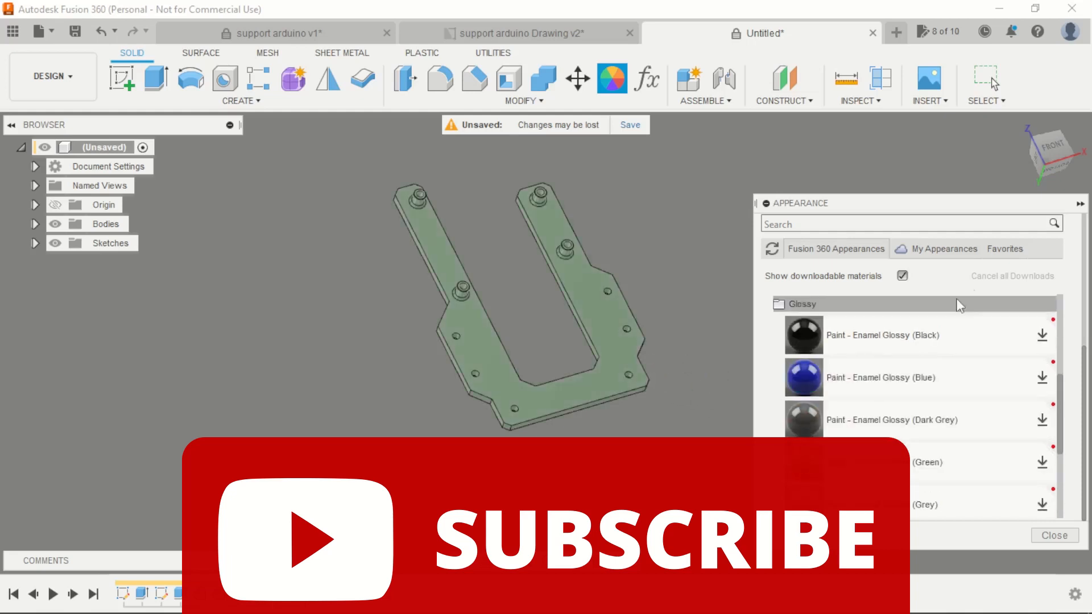
click(1054, 535)
- Examine the painted bracket from several angles and compare it with the PDF drawing and the support arduino v1 design
shift+middle_drag(820, 367, 665, 464)
shift+middle_drag(638, 346, 682, 343)
scroll(575, 229, up, 2)
shift+middle_drag(771, 349, 750, 343)
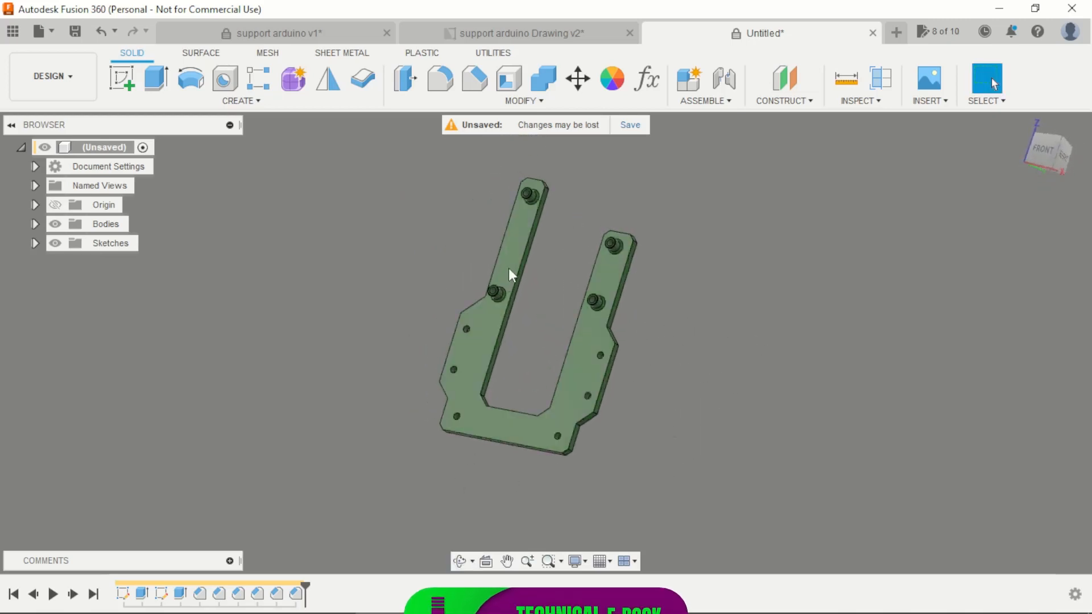
key(alt+Tab)
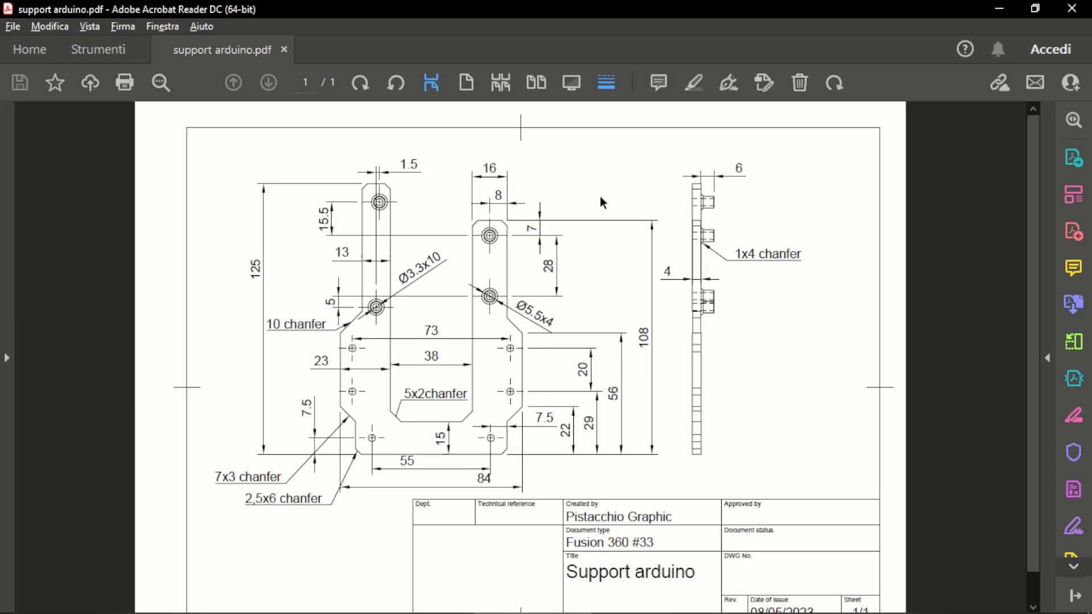
key(alt+Tab)
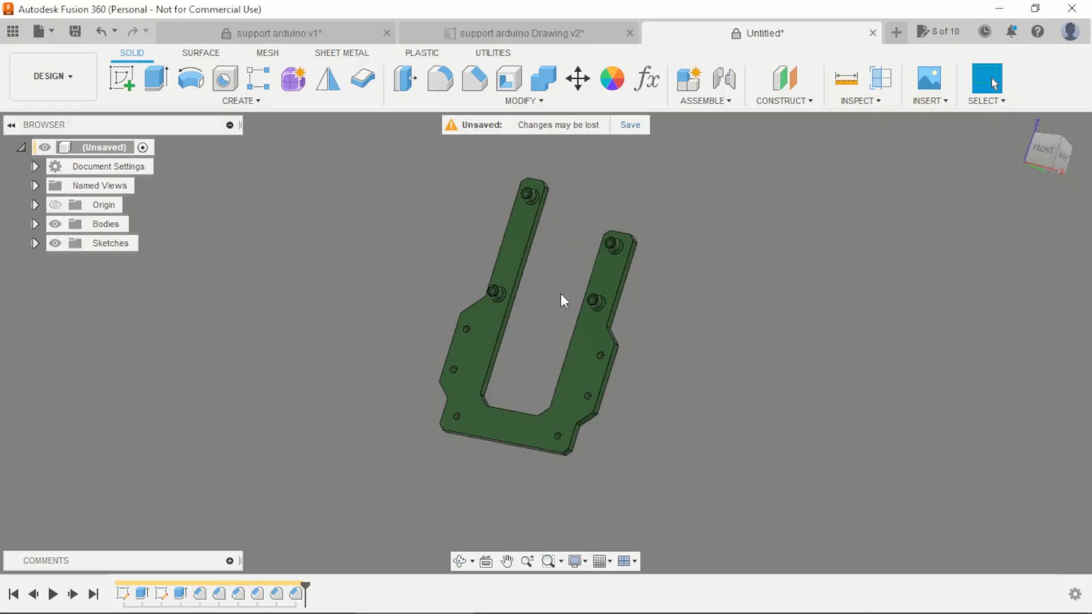
click(326, 36)
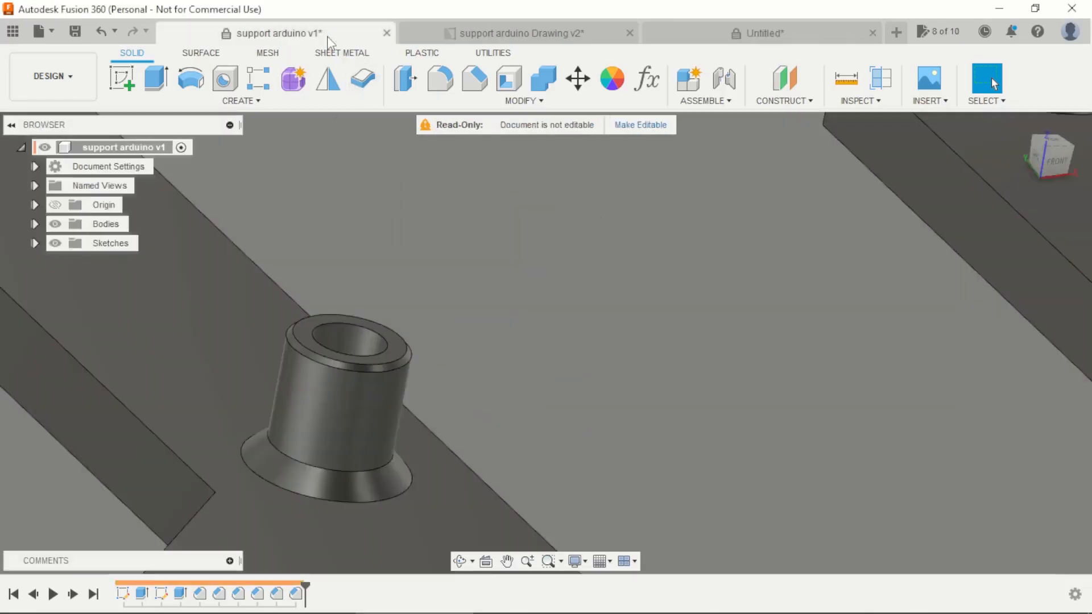
scroll(445, 330, down, 2)
scroll(445, 330, down, 4)
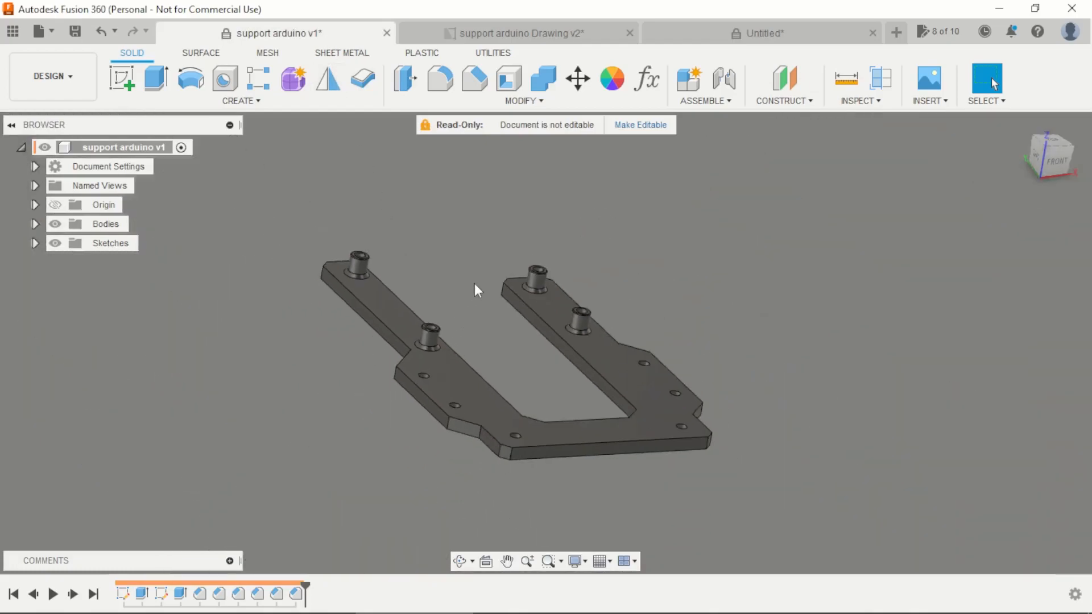